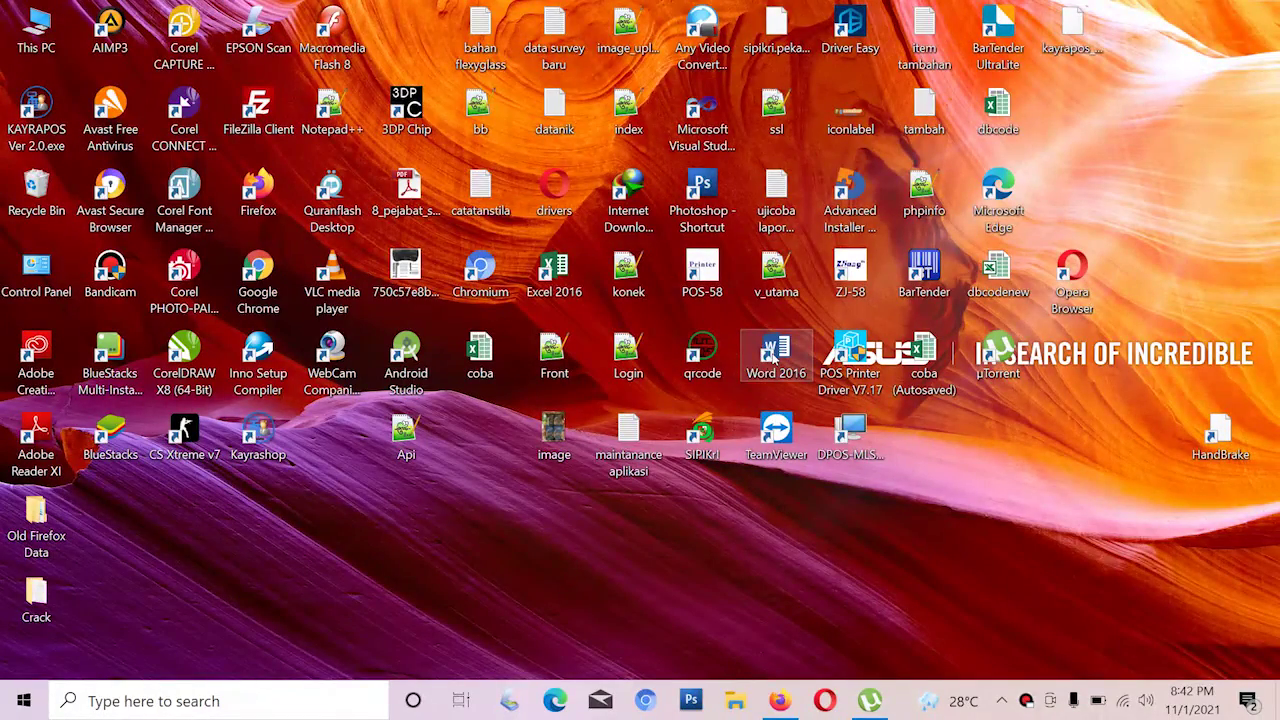
Launch Word 2016 from its desktop shortcut.
double_click(775, 358)
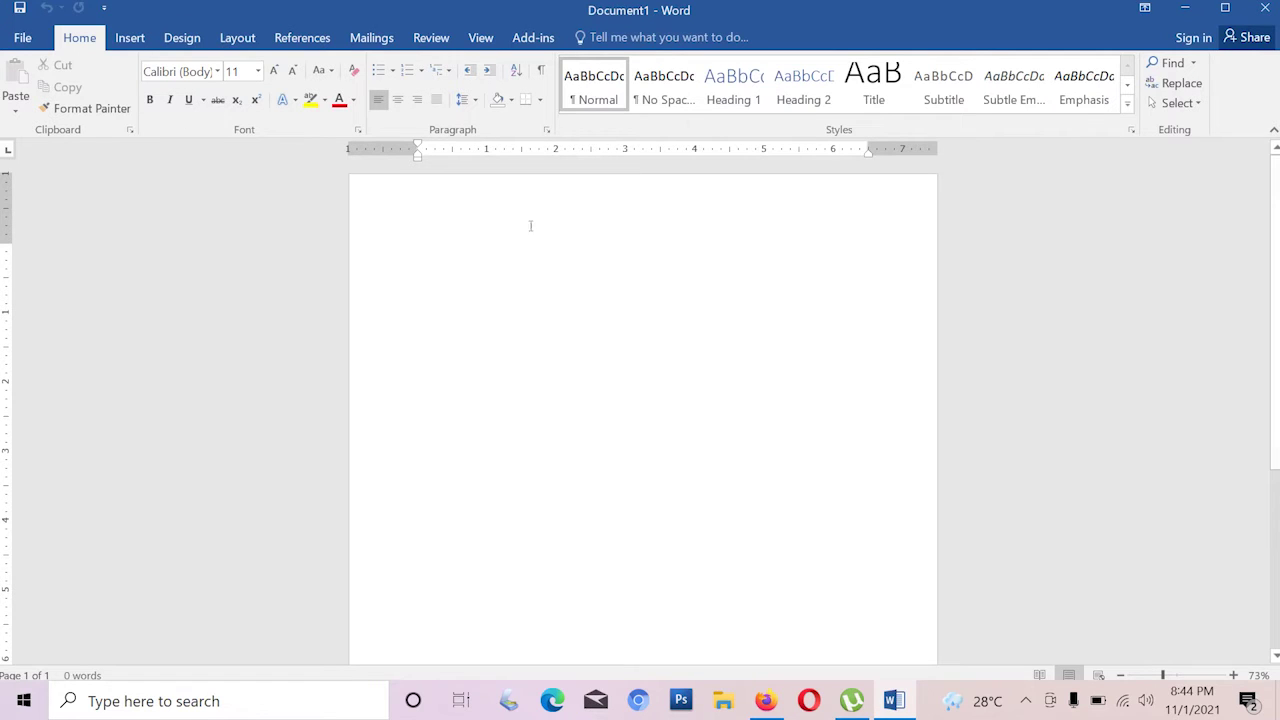
Put the cursor on the empty page of the new blank document.
click(425, 254)
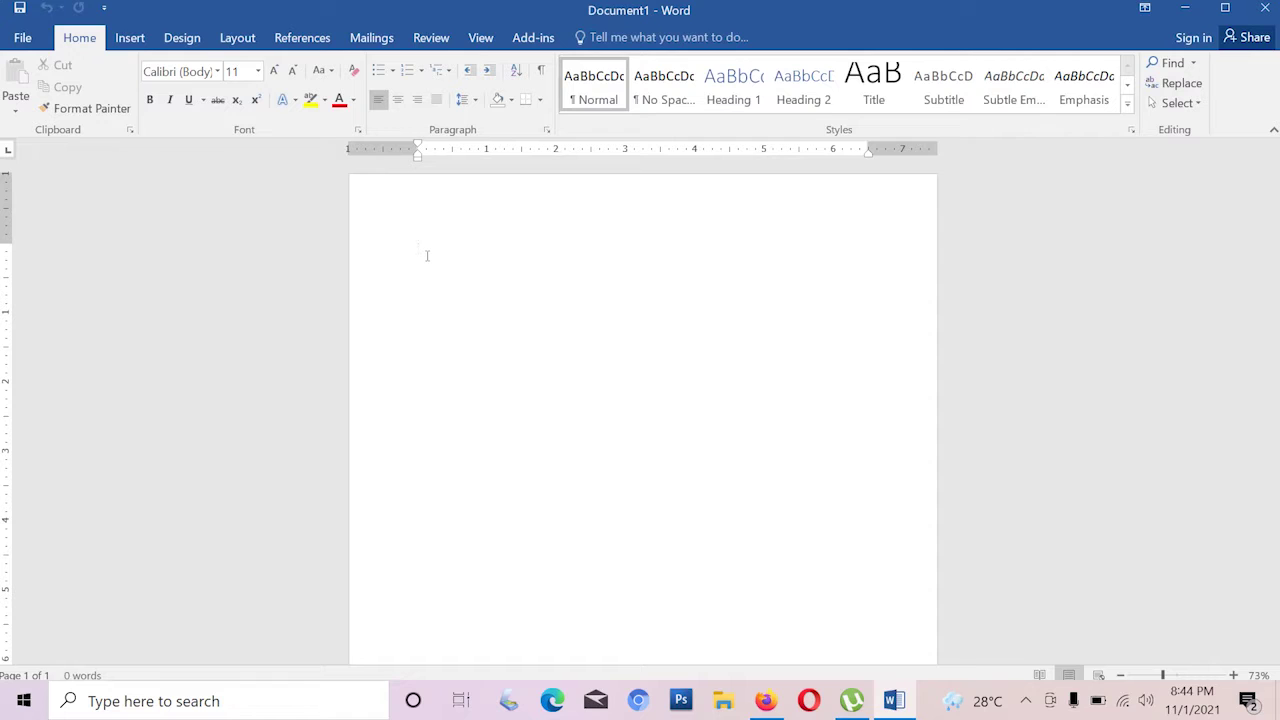
Type 'Saya Mau Pergi Kerja' on the blank page, correcting the typo.
text(saya Mau p)
key(BackSpace)
text(Pergi Kerja)
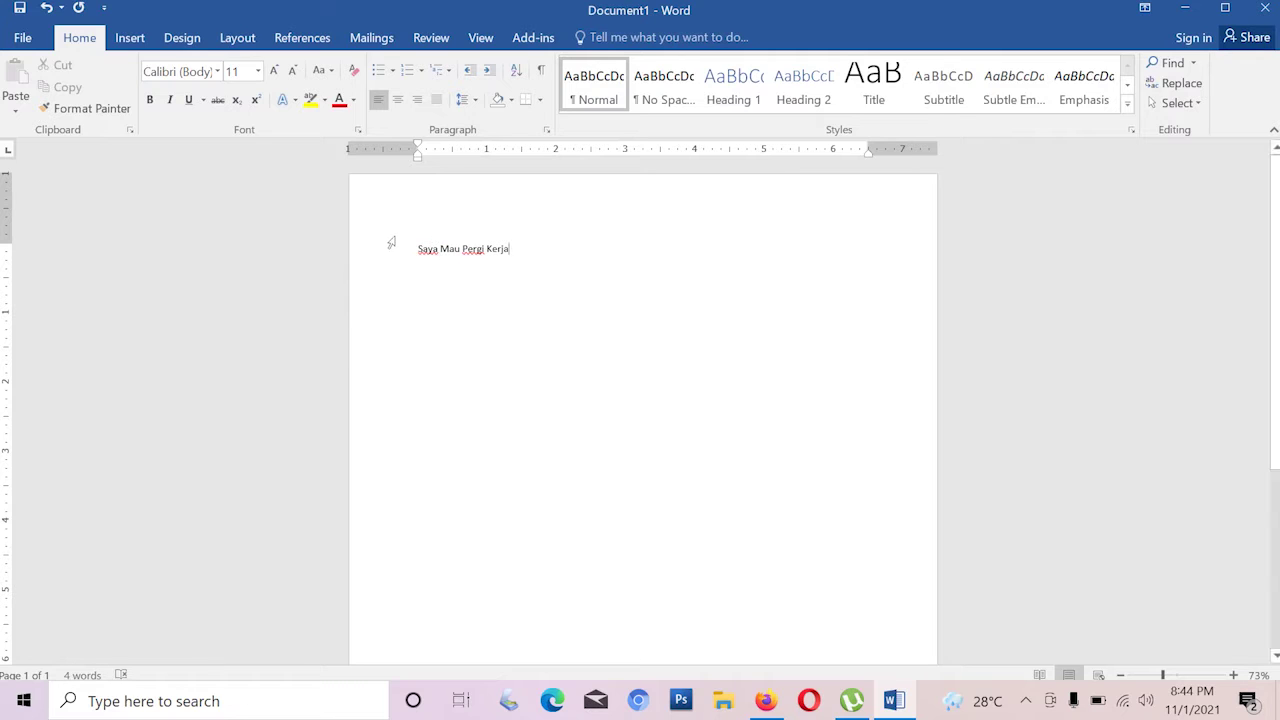
drag(413, 248, 512, 249)
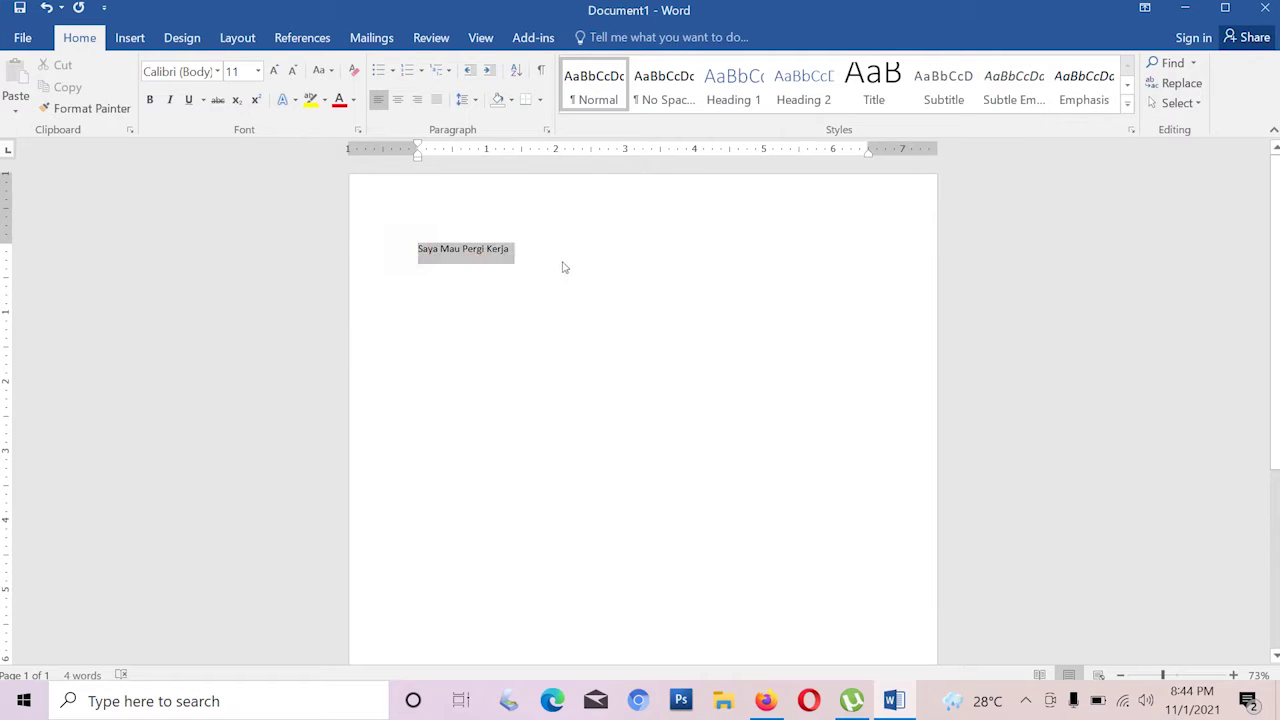
click(515, 250)
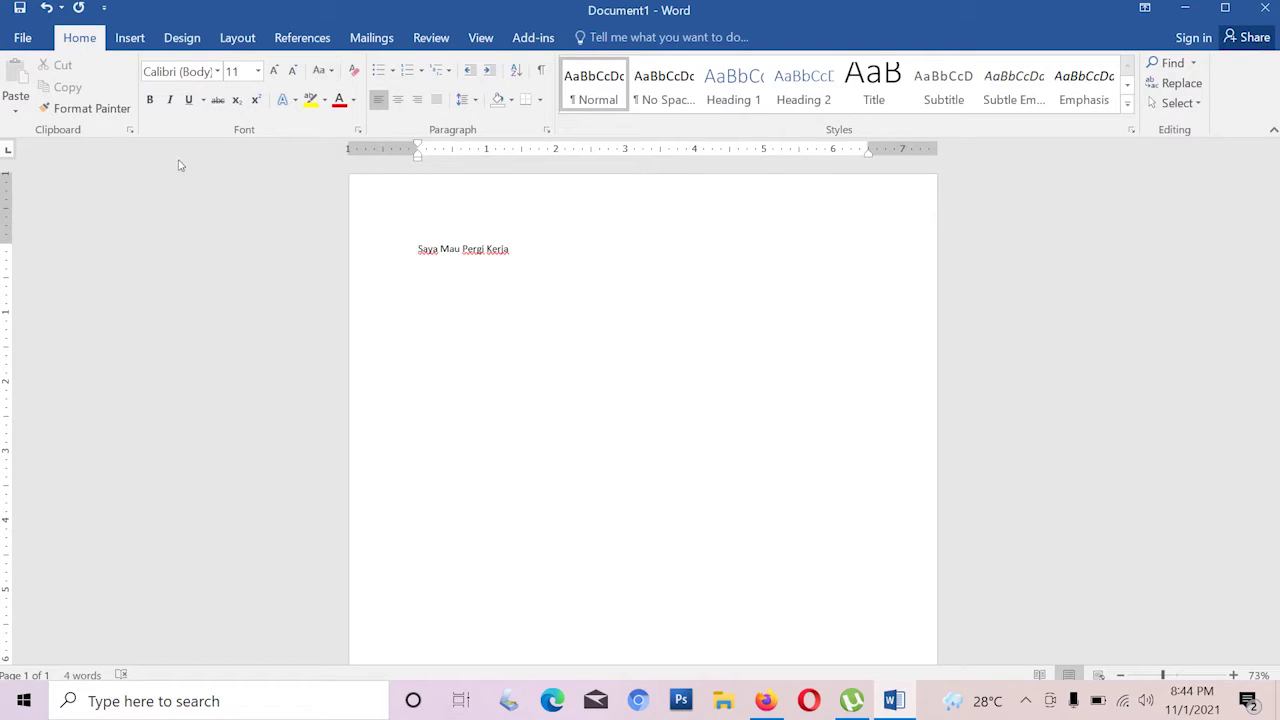
Format the 'Saya Mau Pergi Kerja' line as Adobe Garamond Pro Bold, size 20.
click(160, 72)
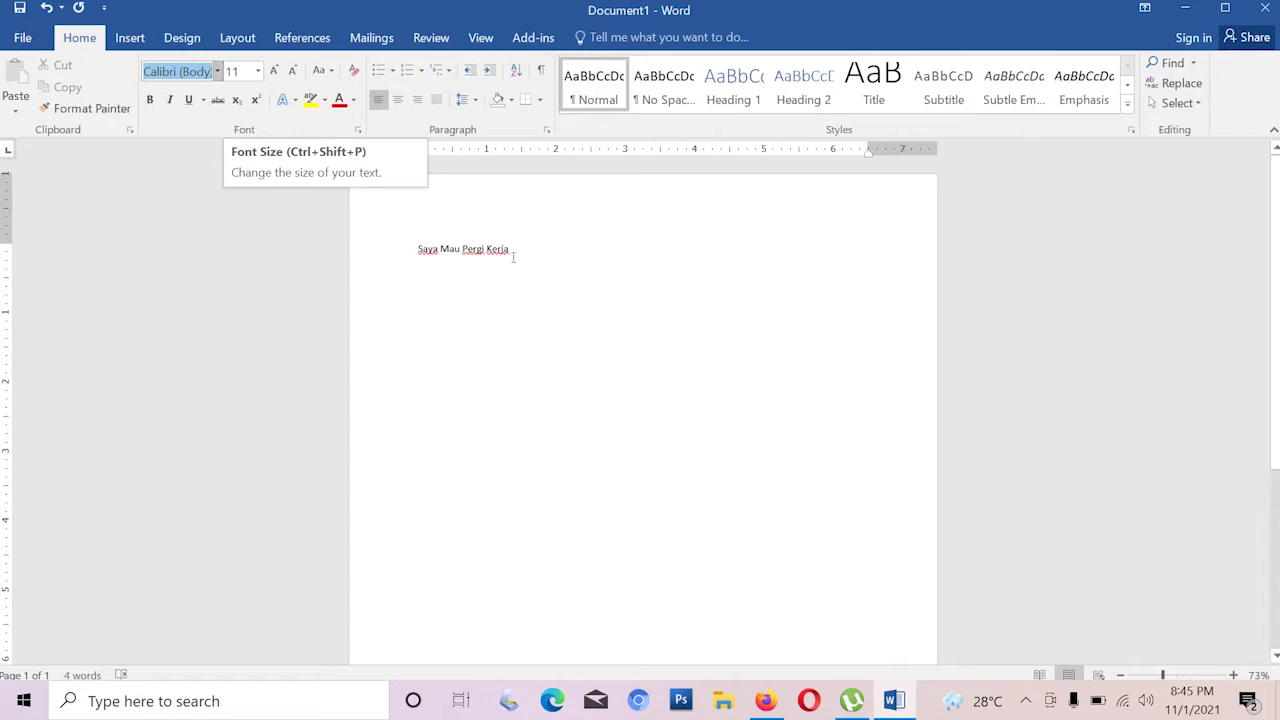
click(469, 250)
click(415, 249)
drag(415, 249, 515, 251)
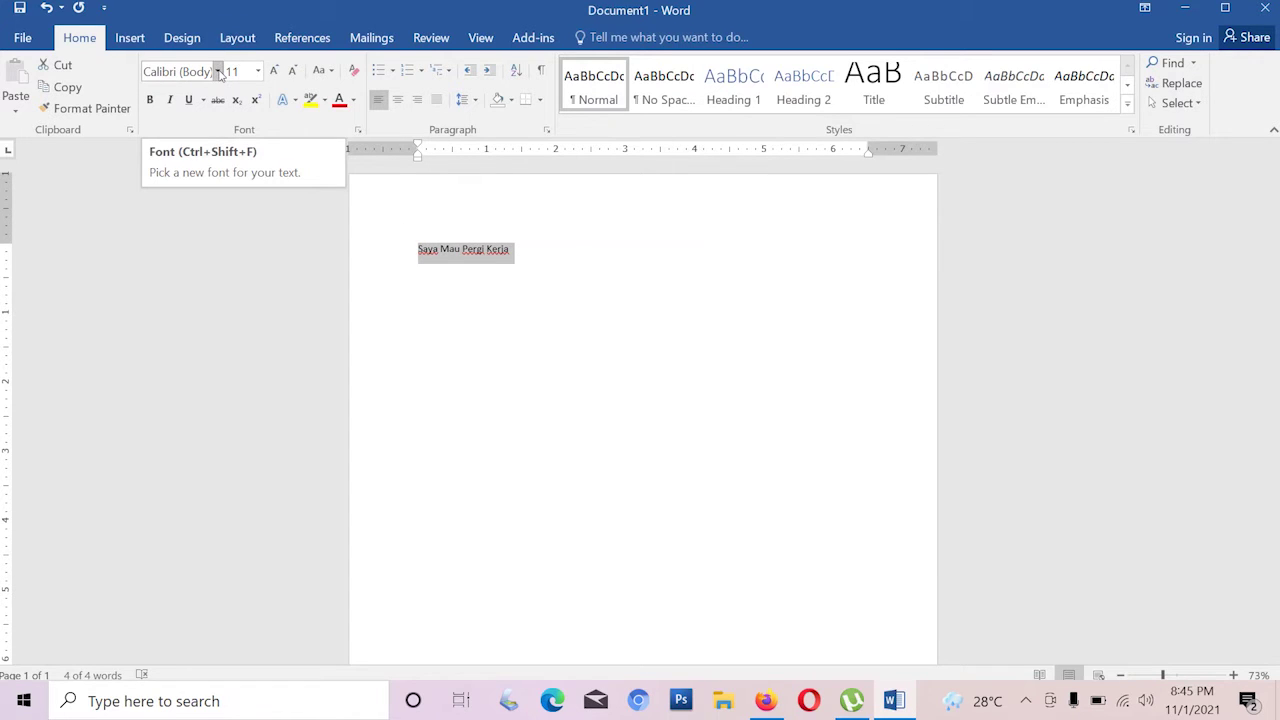
click(218, 72)
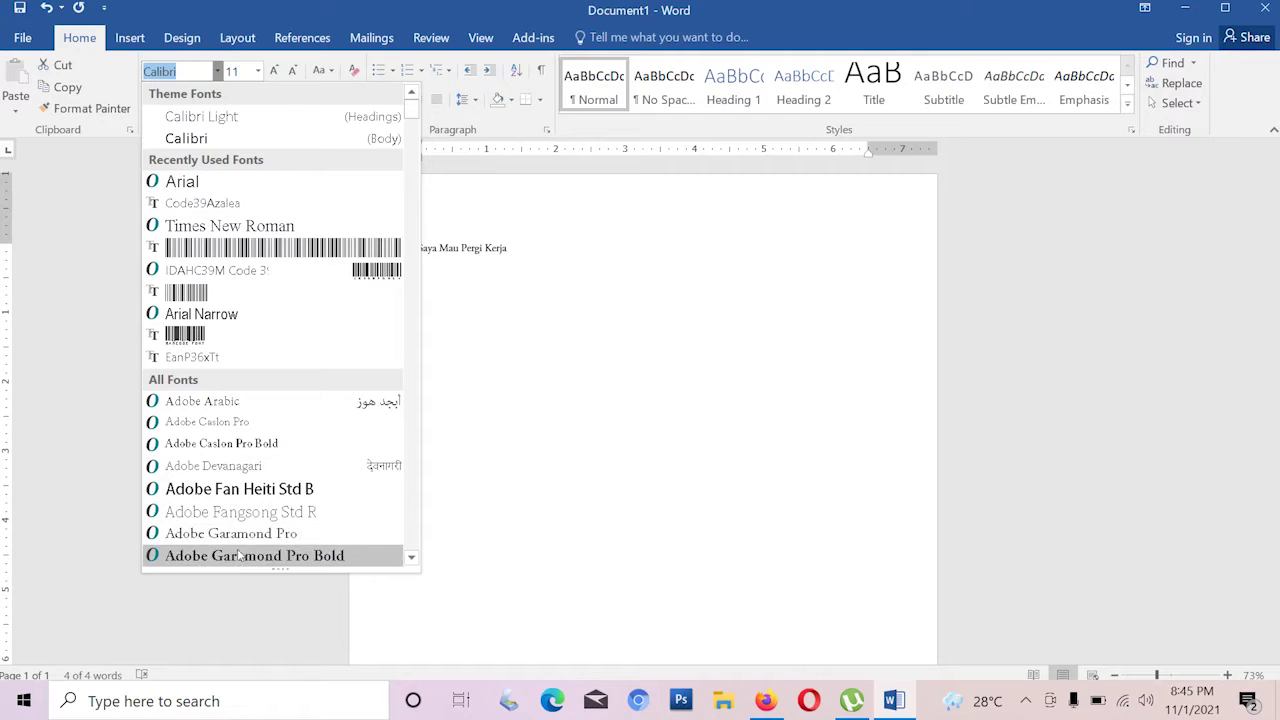
click(234, 556)
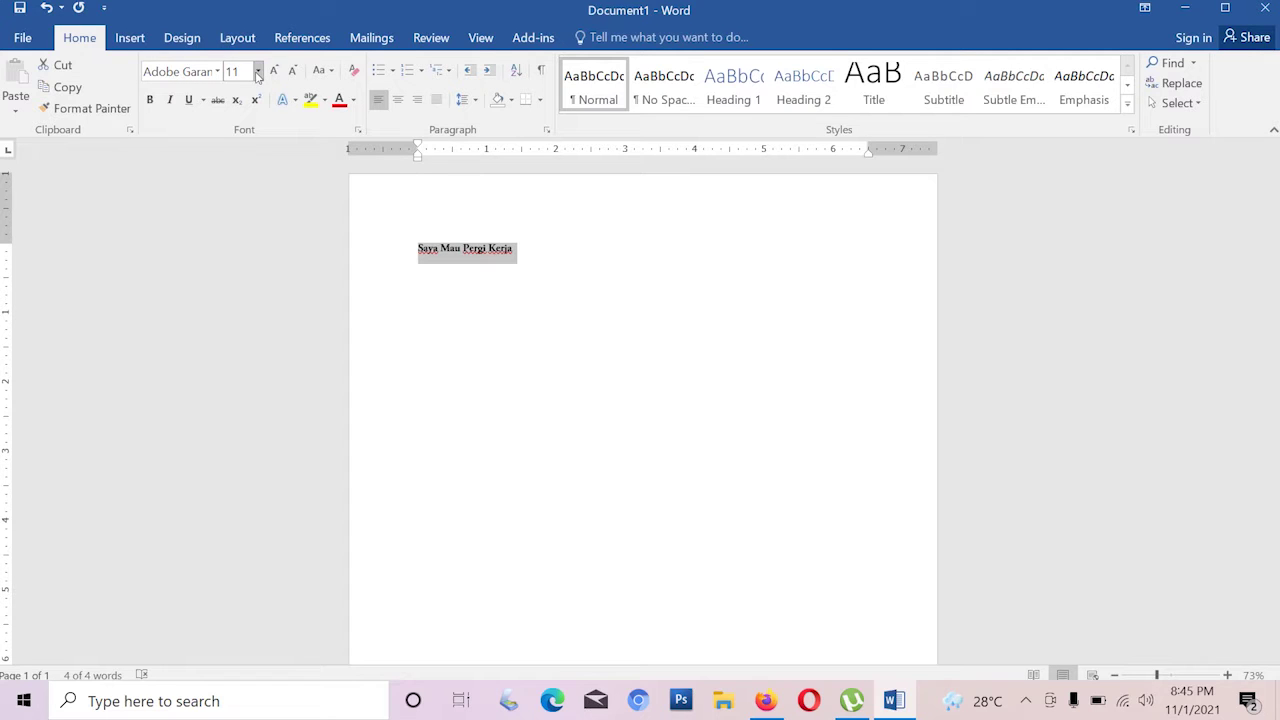
click(259, 72)
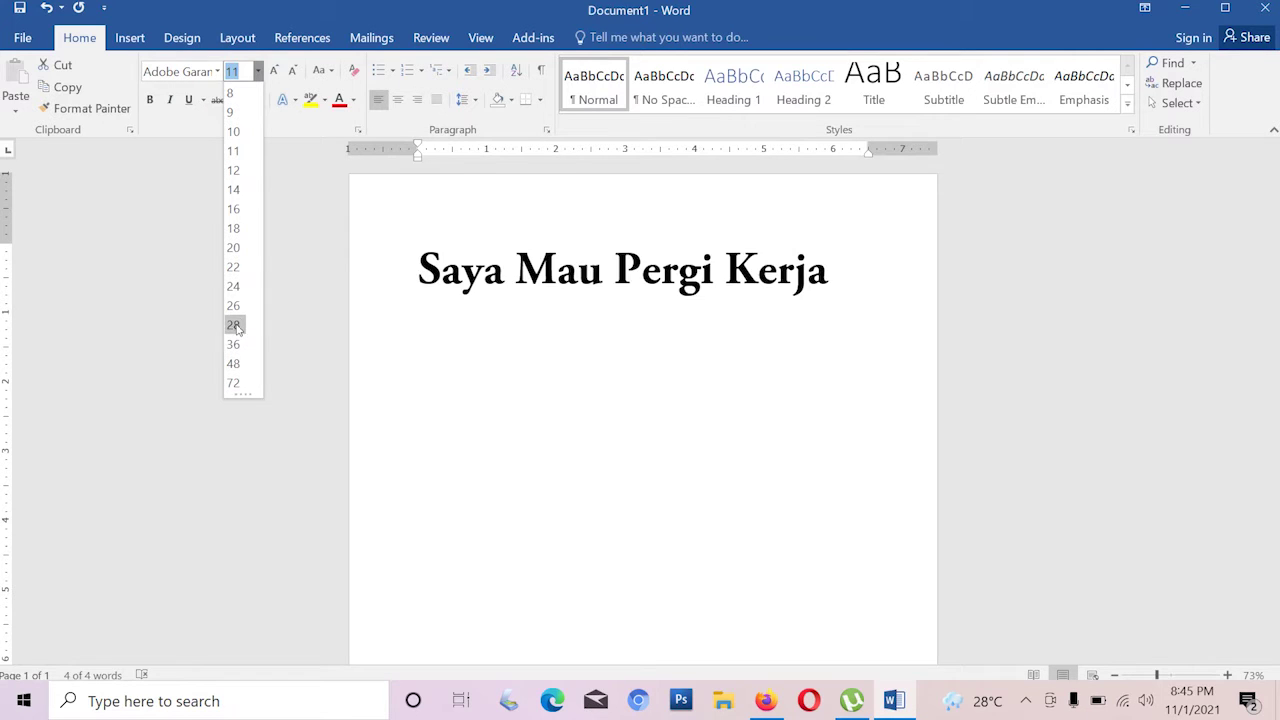
click(234, 250)
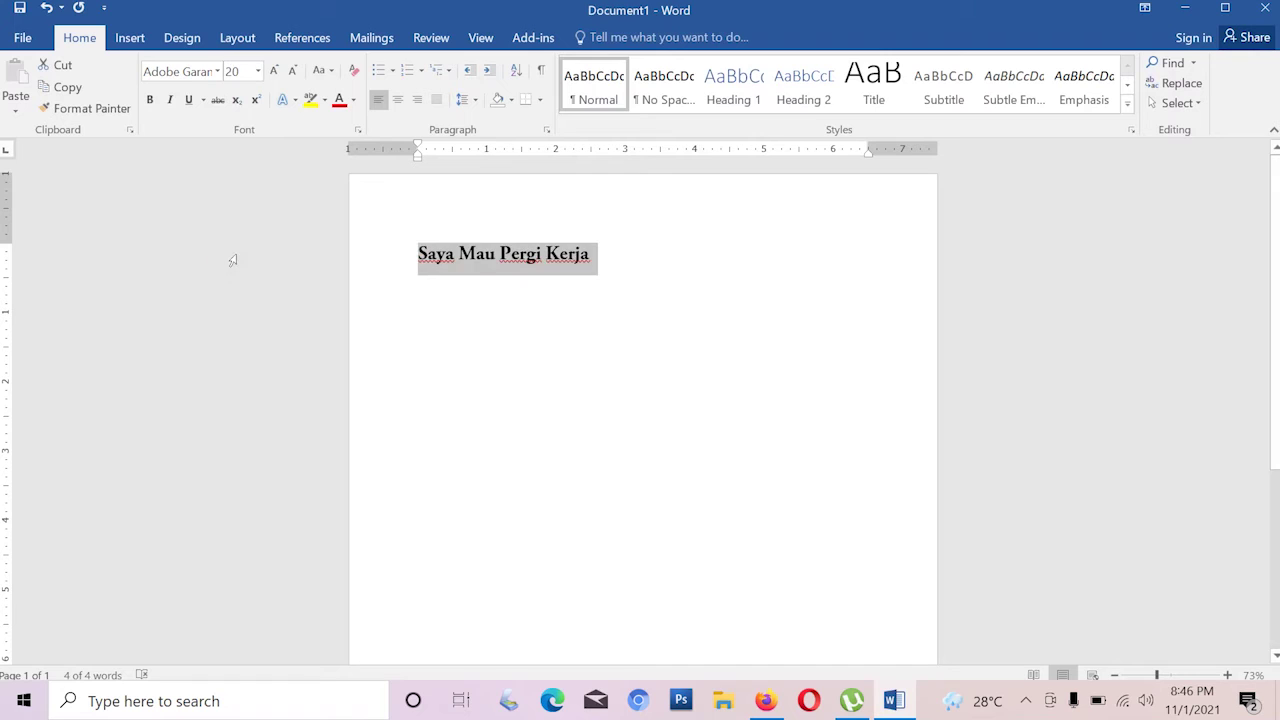
click(474, 272)
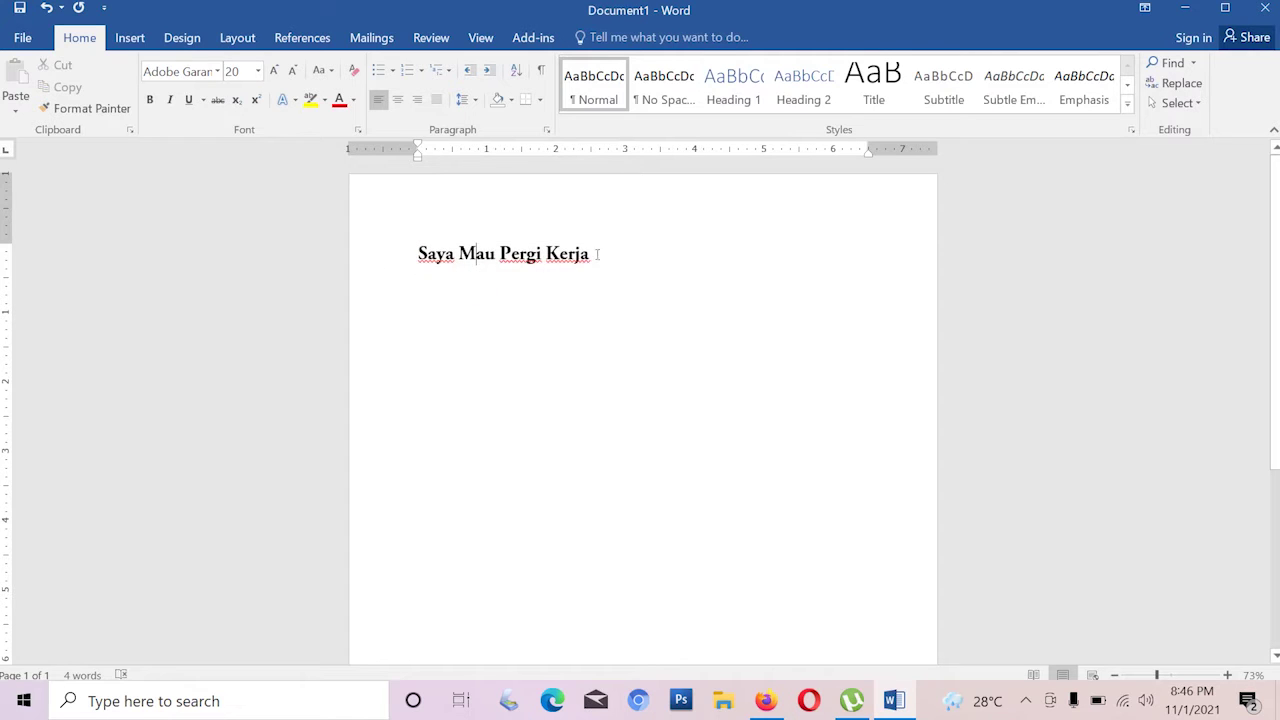
click(409, 262)
click(418, 254)
click(414, 253)
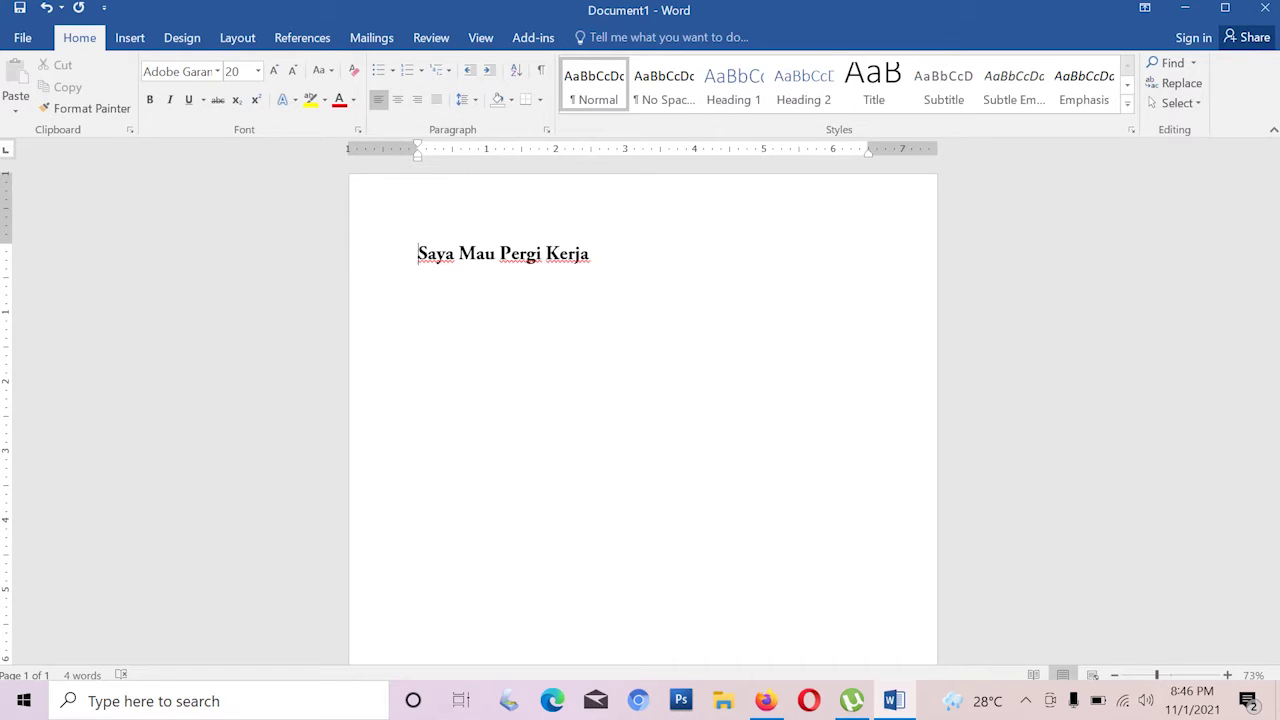
key(Return)
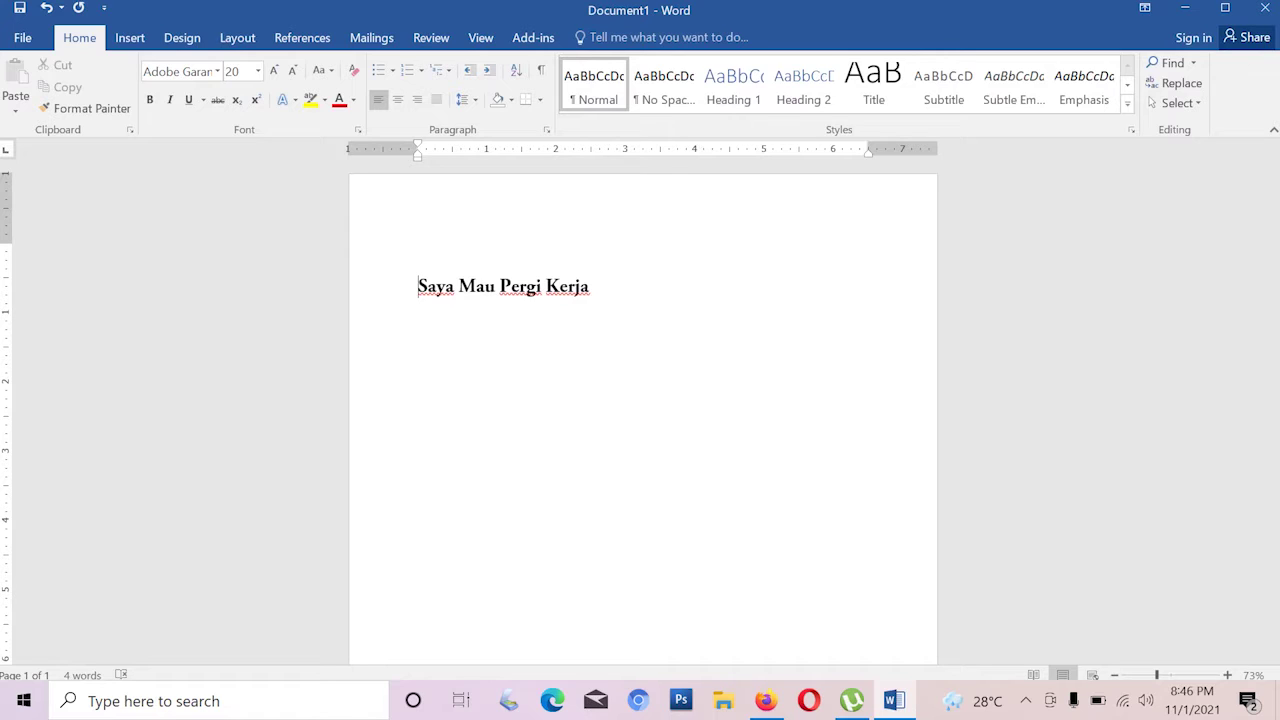
key(Return)
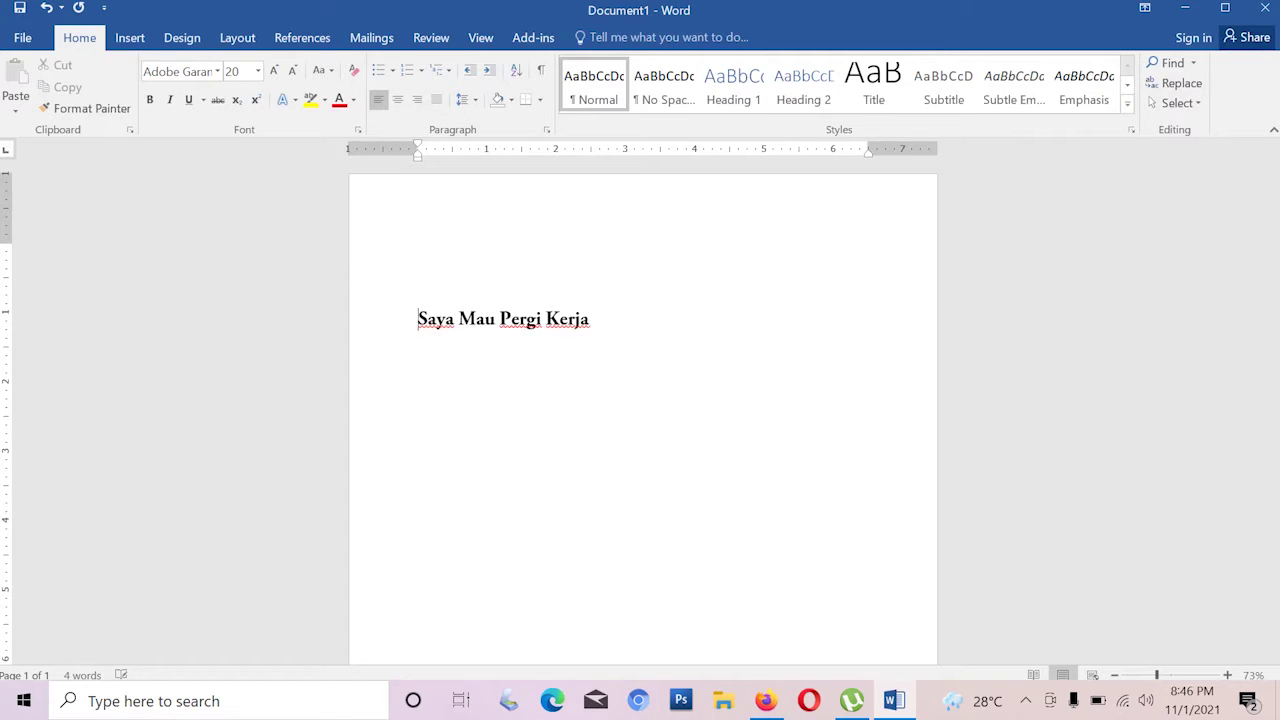
key(Return)
key(Return)
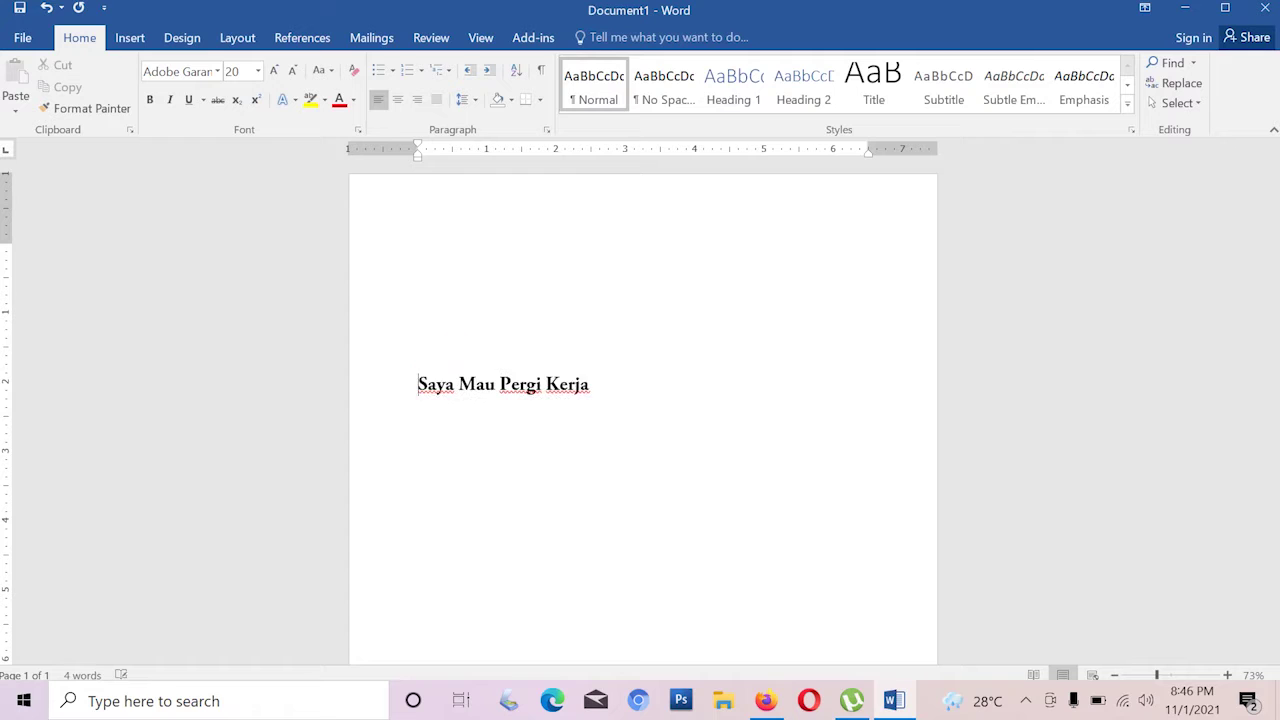
key(Return)
key(Return)
key(Return)
key(Return)
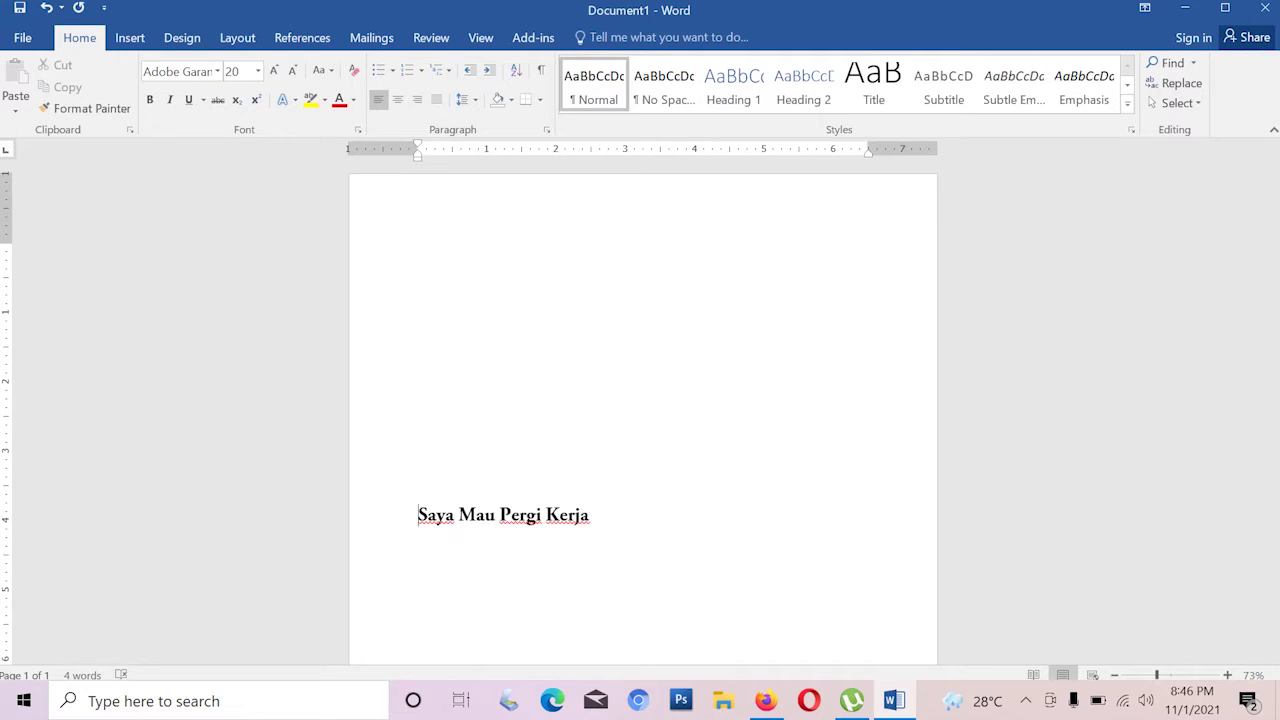
key(BackSpace)
key(BackSpace)
key(BackSpace)
key(BackSpace)
key(BackSpace)
key(BackSpace)
key(BackSpace)
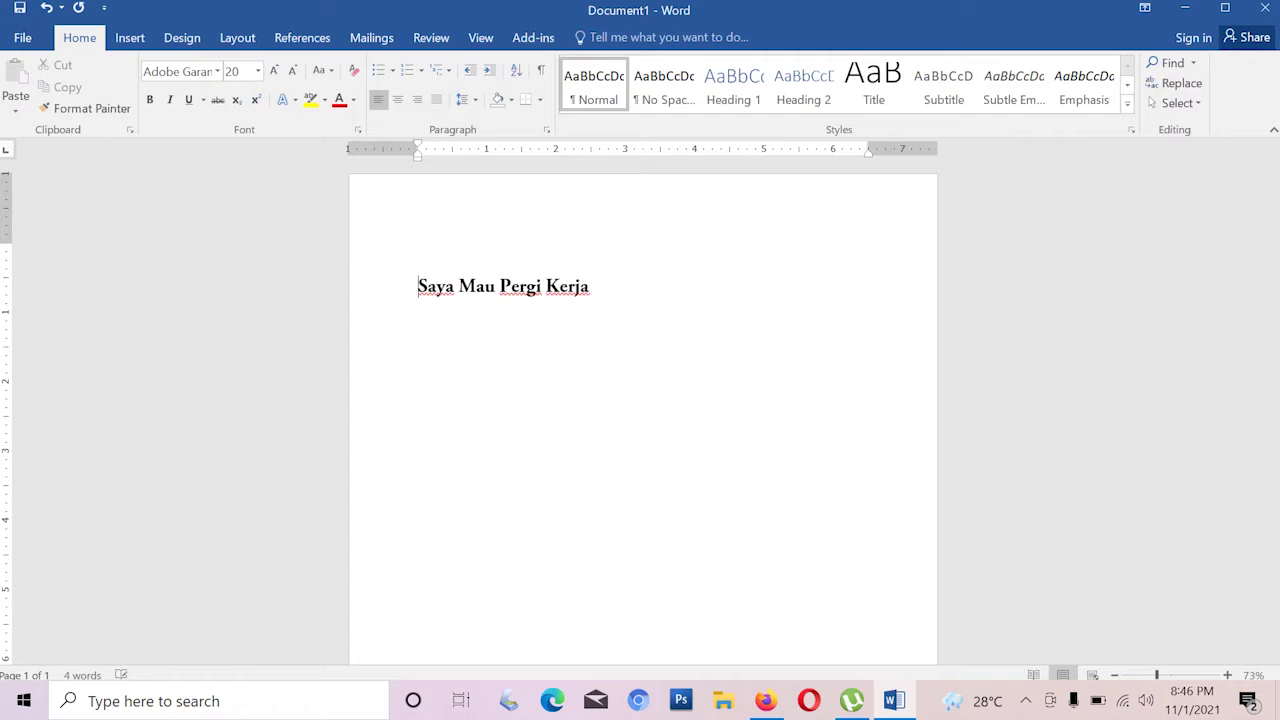
key(BackSpace)
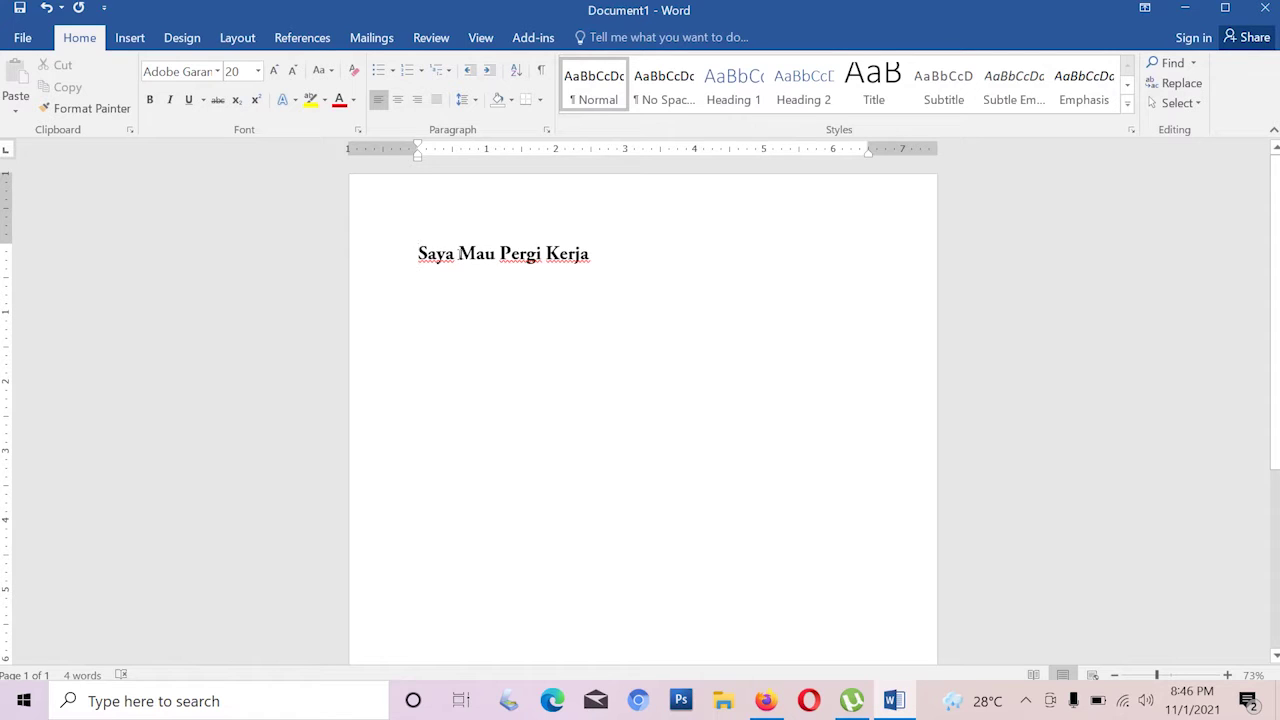
Widen the space between 'Saya' and 'Mau', trimming extra spaces until two remain.
click(459, 254)
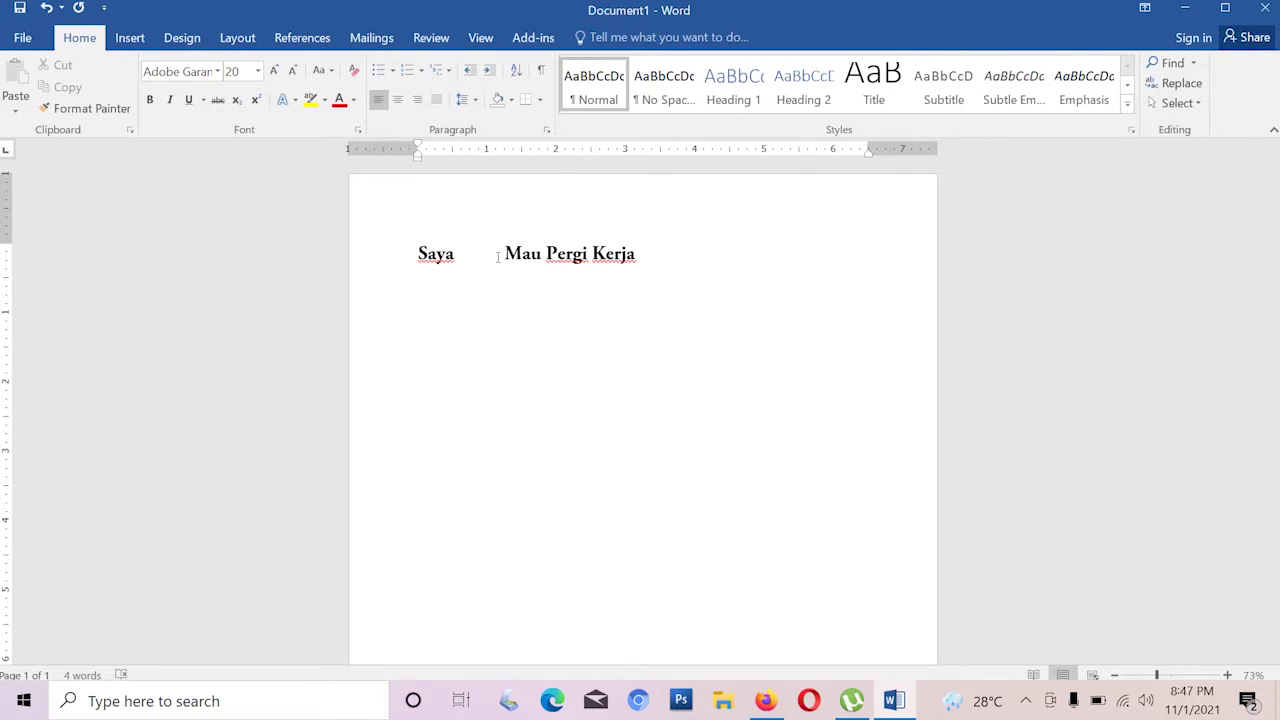
key(BackSpace)
key(BackSpace)
key(BackSpace)
key(BackSpace)
key(BackSpace)
key(BackSpace)
key(BackSpace)
key(BackSpace)
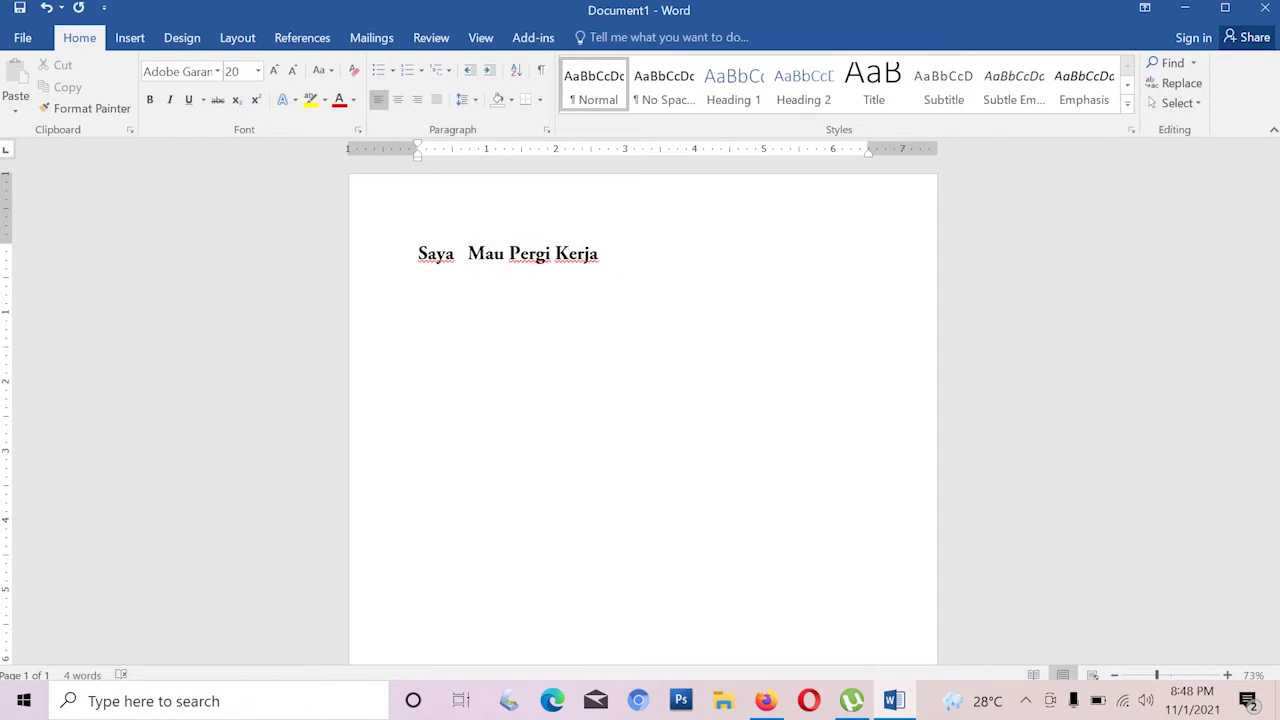
key(BackSpace)
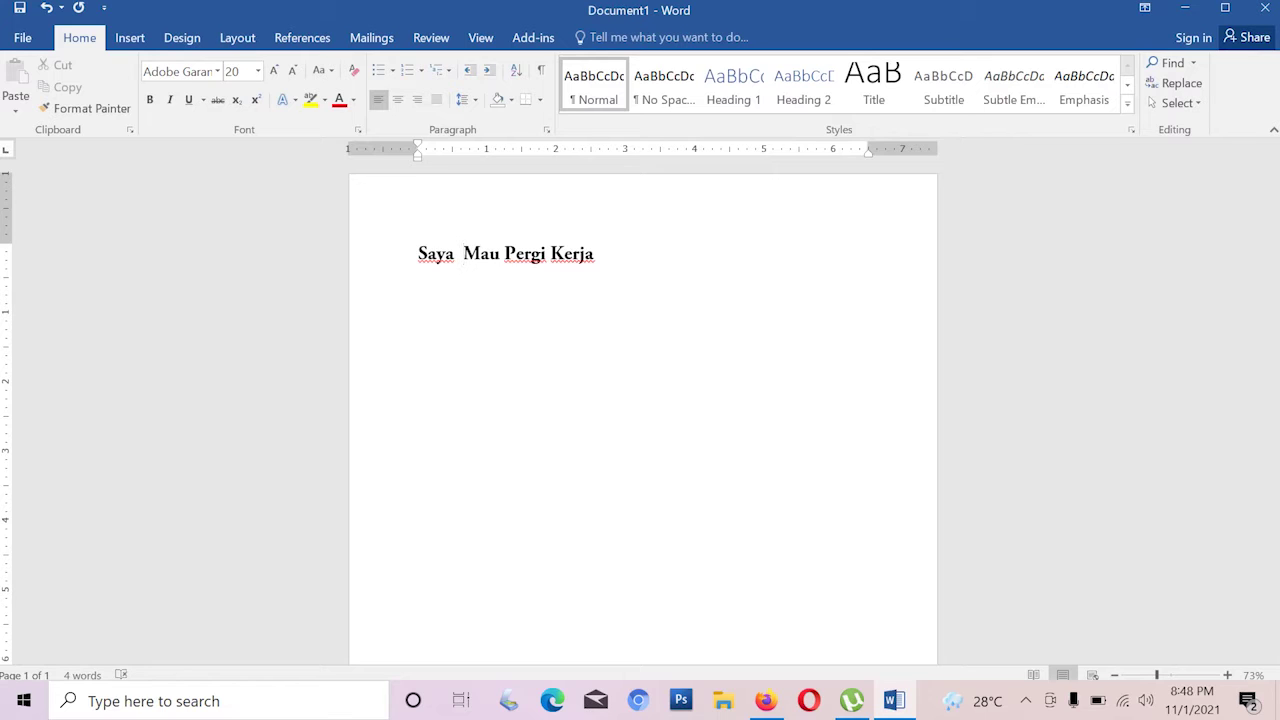
key(BackSpace)
key(BackSpace)
key(BackSpace)
key(BackSpace)
key(Tab)
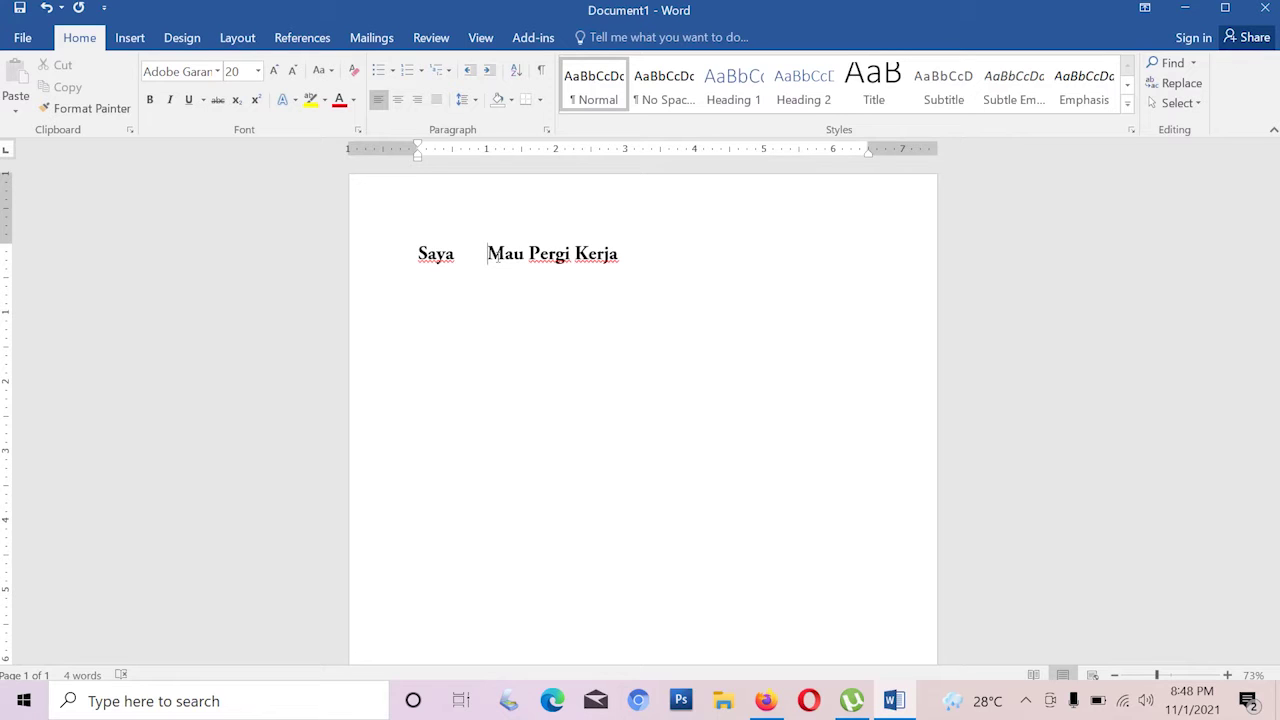
key(Tab)
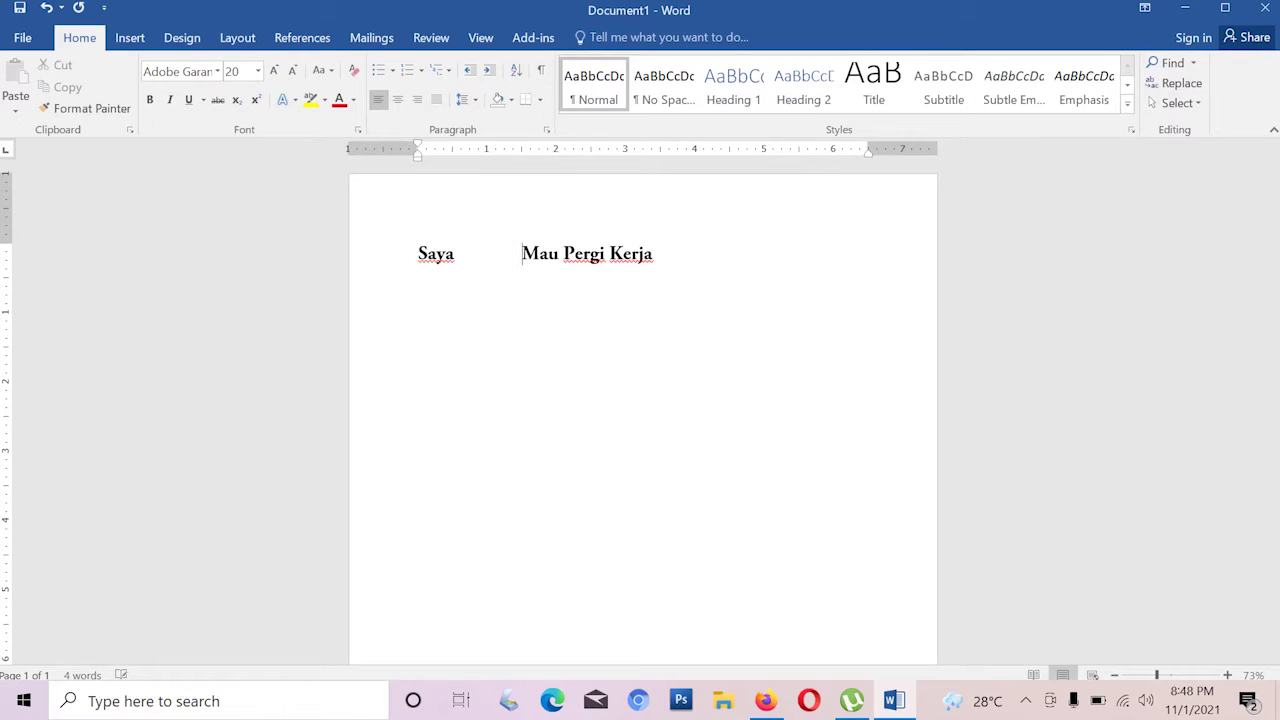
key(Tab)
key(Tab)
key(BackSpace)
key(BackSpace)
key(BackSpace)
key(BackSpace)
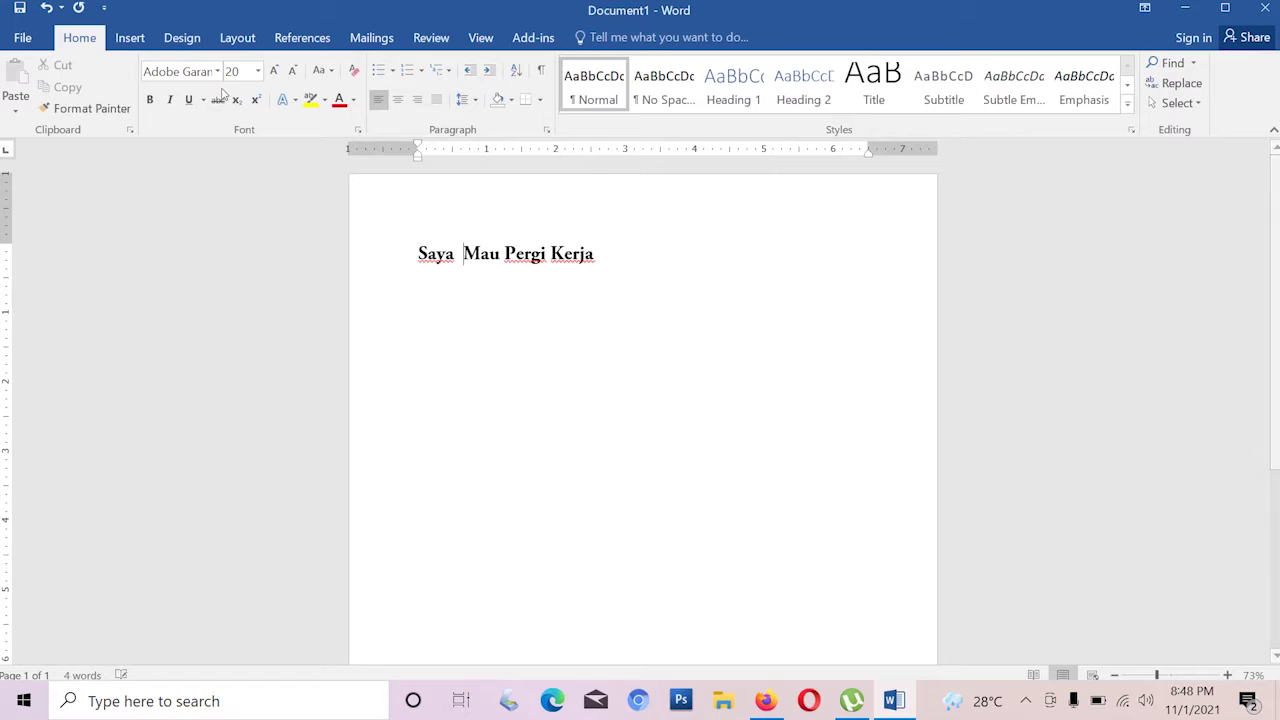
drag(596, 254, 422, 253)
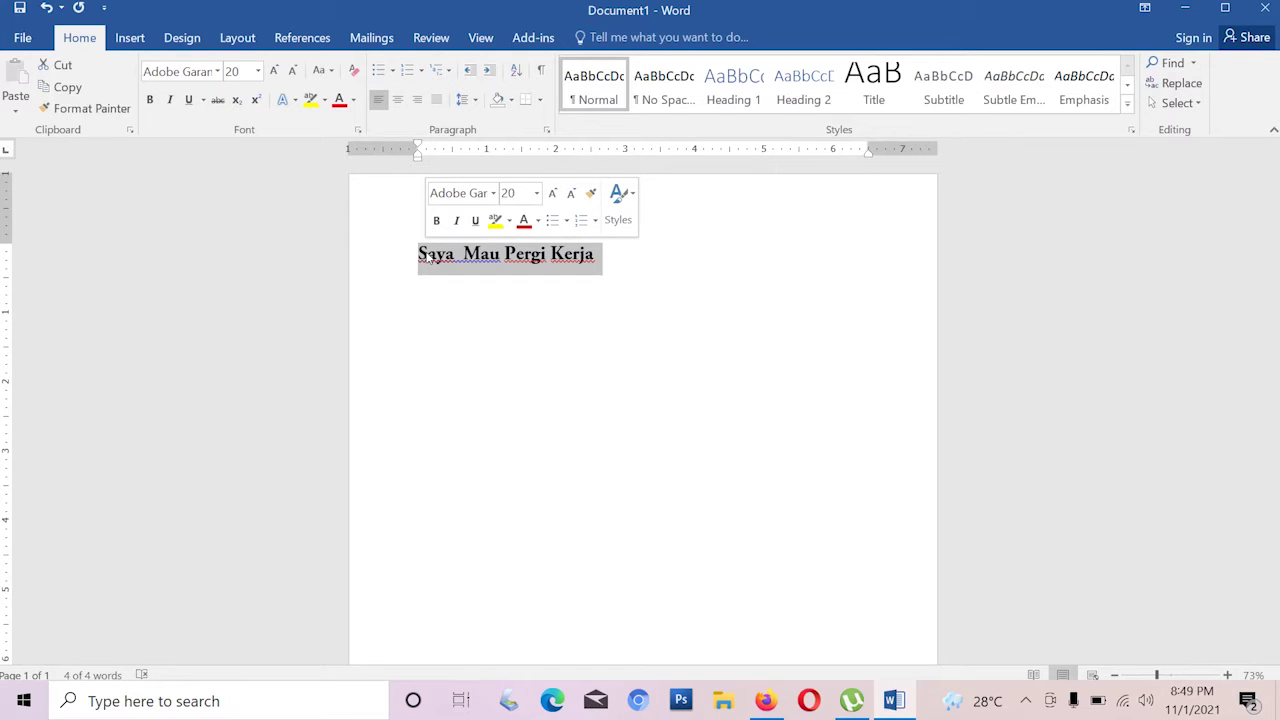
click(623, 300)
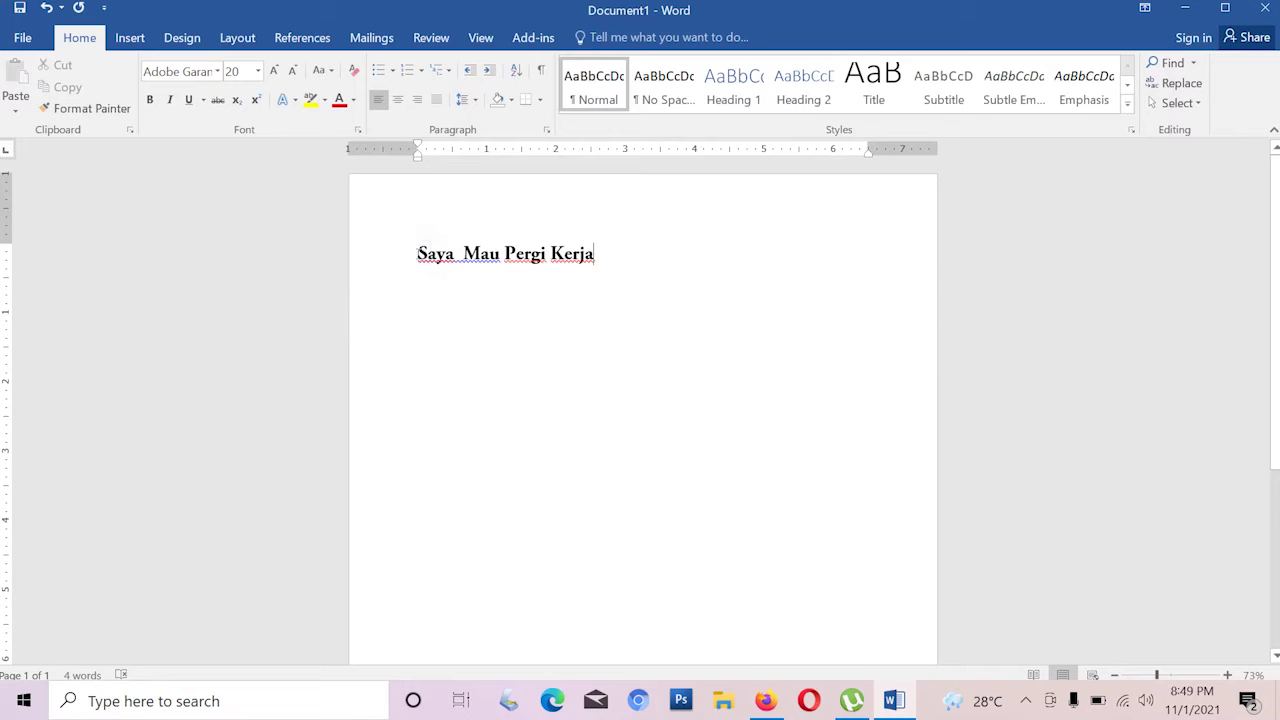
click(418, 253)
click(418, 254)
drag(418, 253, 481, 256)
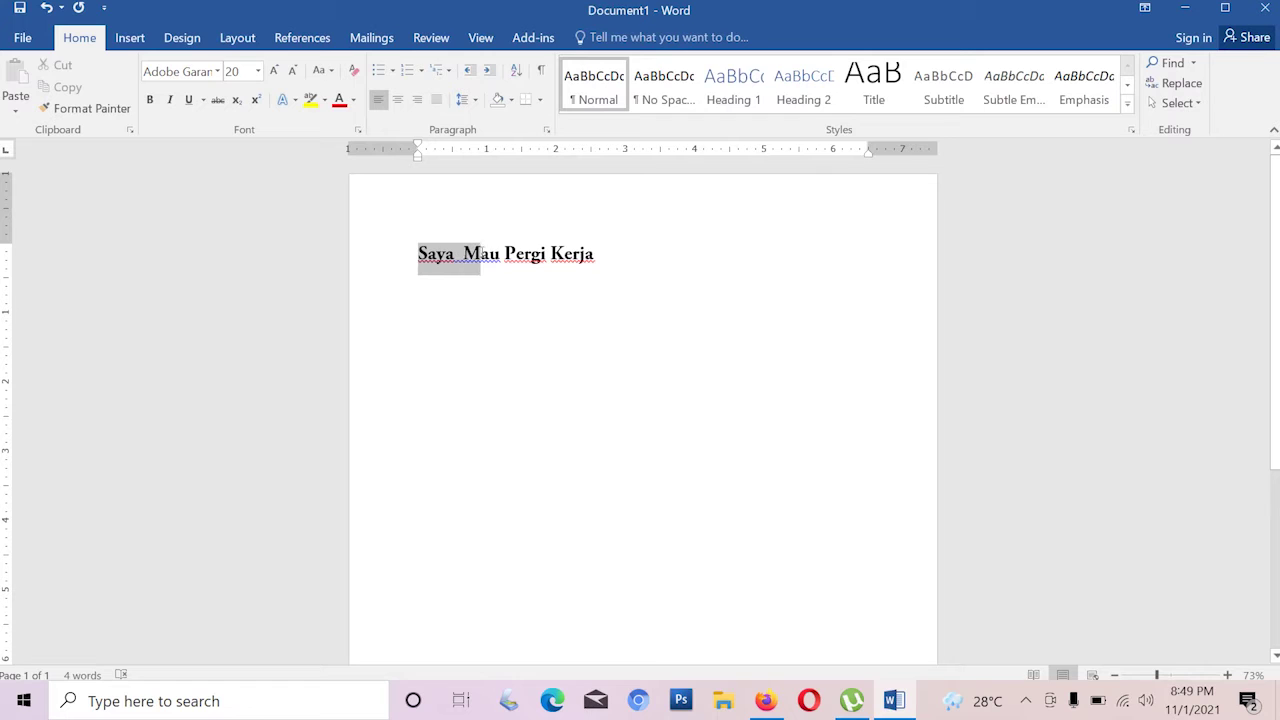
drag(481, 256, 587, 248)
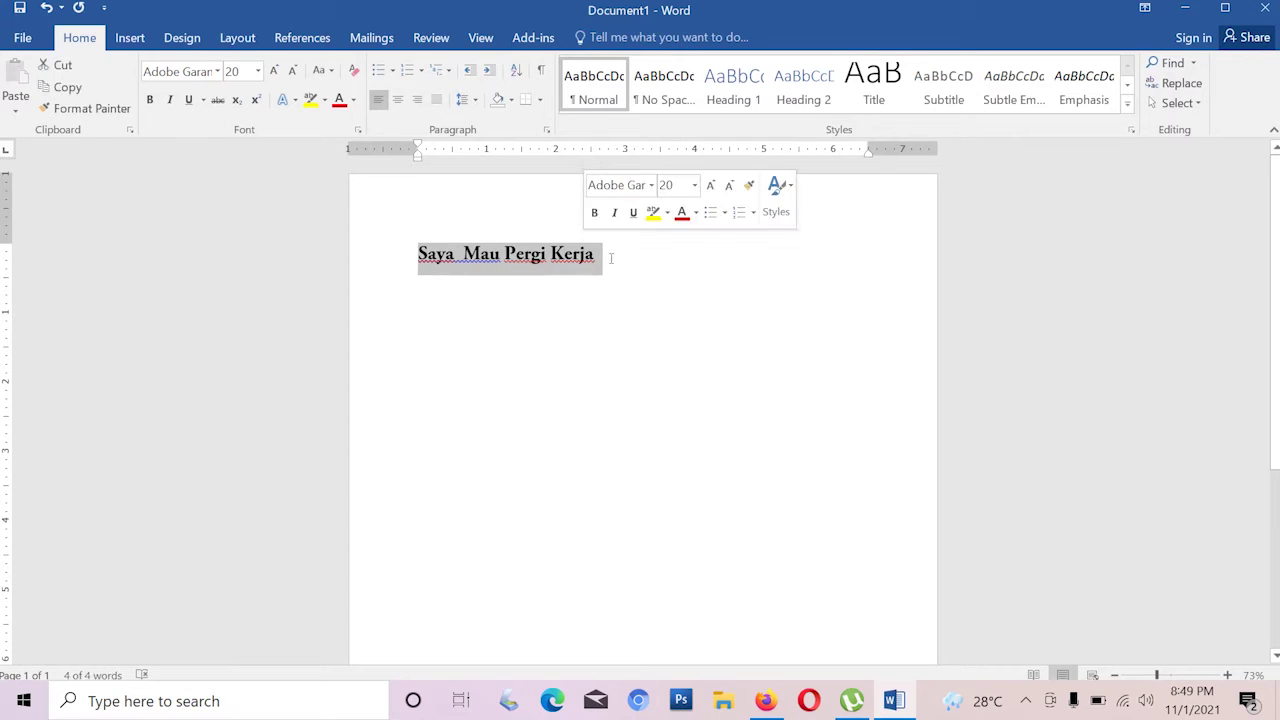
click(611, 258)
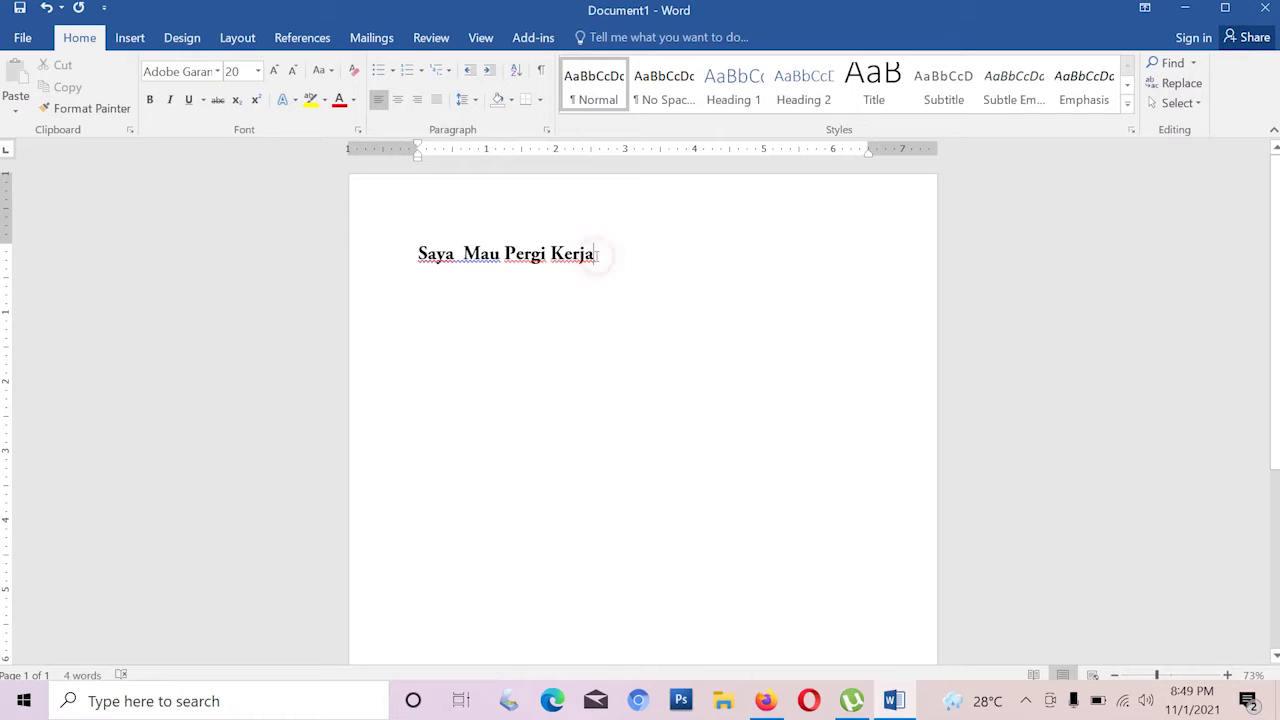
drag(595, 254, 432, 280)
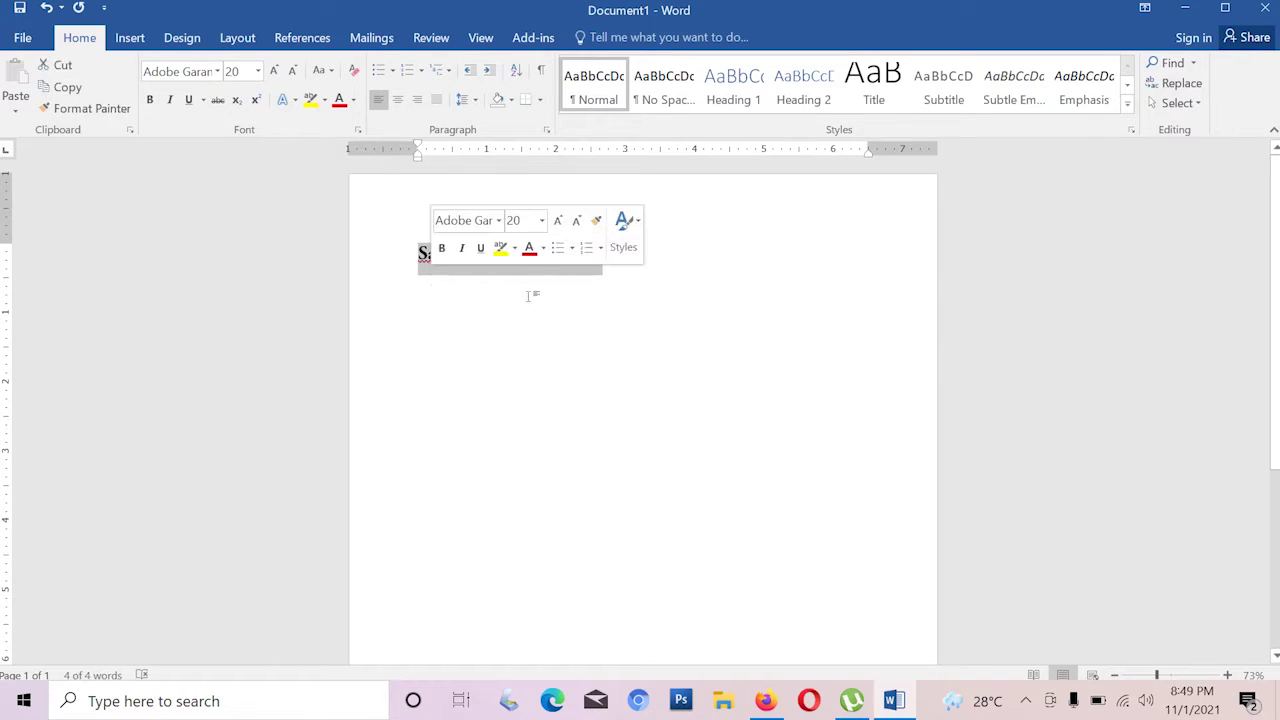
click(650, 369)
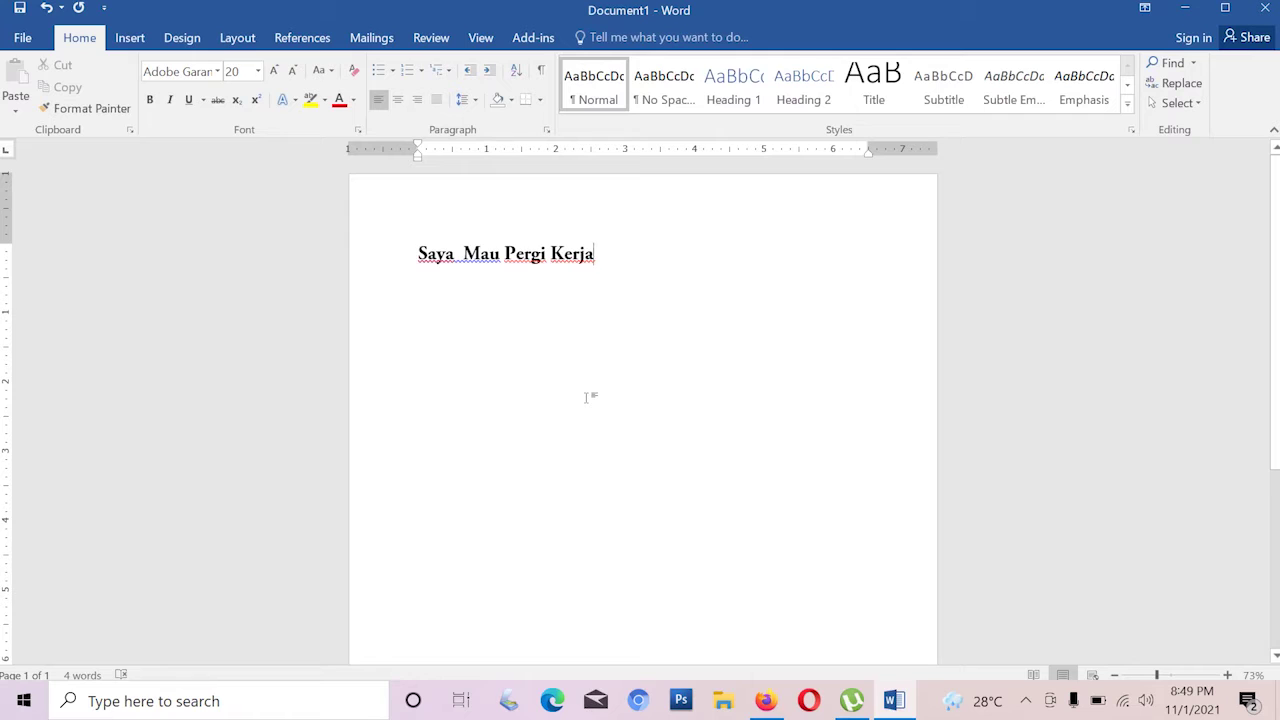
click(417, 254)
mouse_move(417, 254)
mouse_down()
mouse_move(602, 258)
mouse_move(589, 261)
mouse_up()
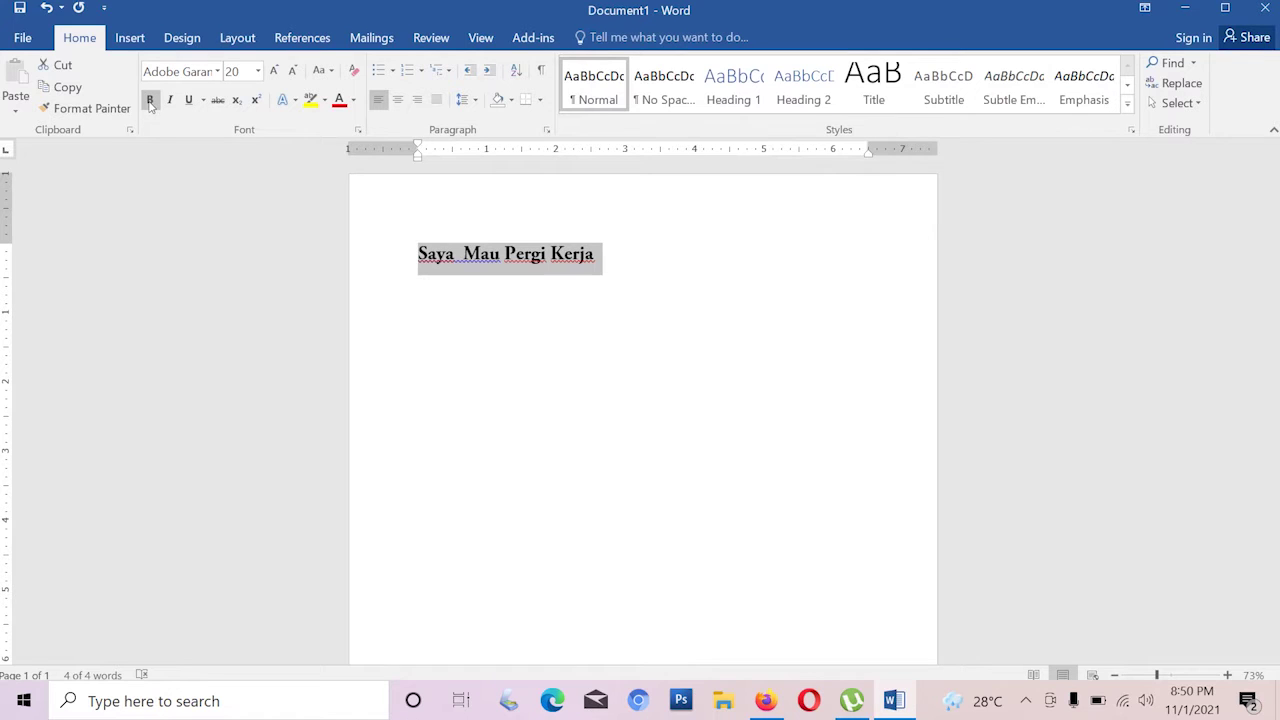
click(150, 100)
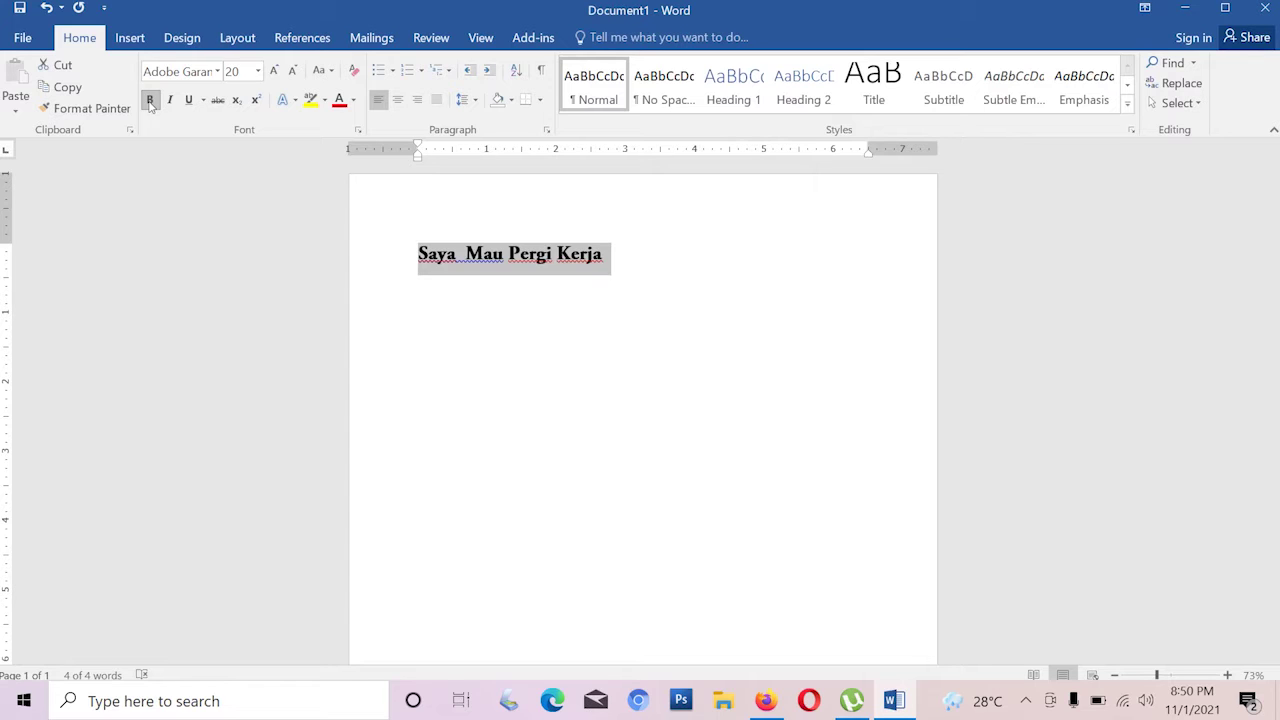
click(150, 101)
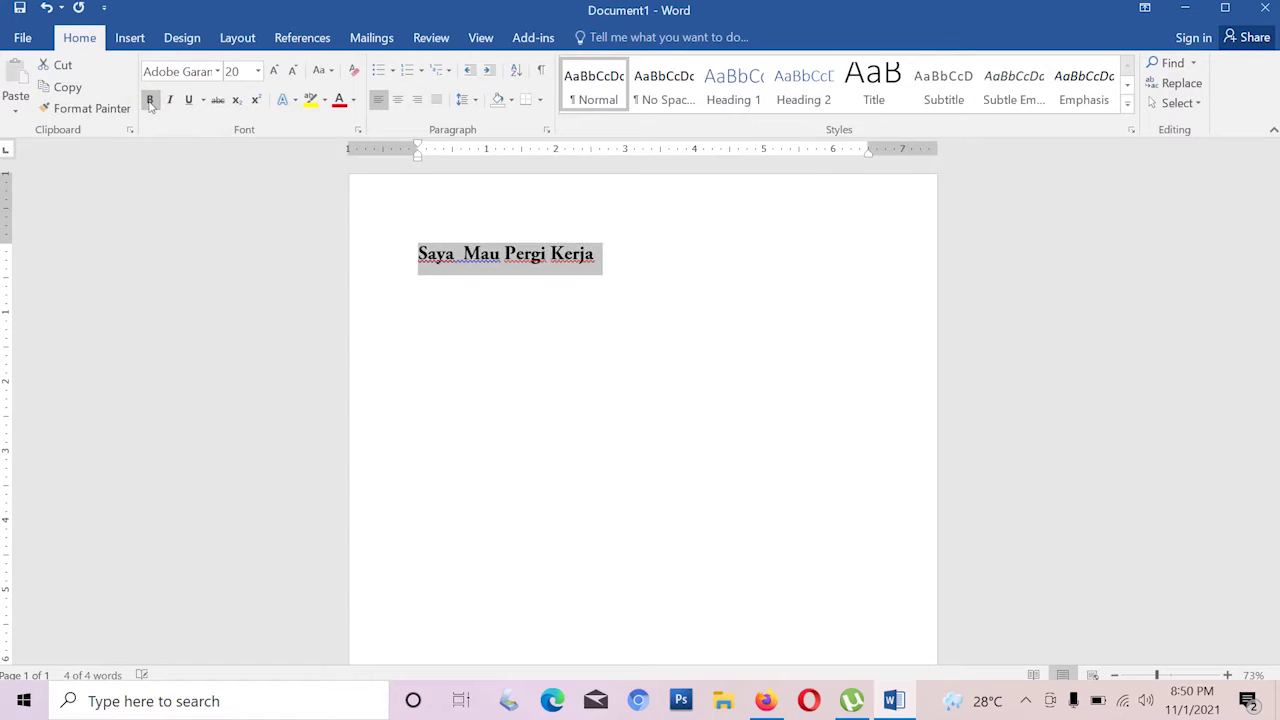
click(419, 258)
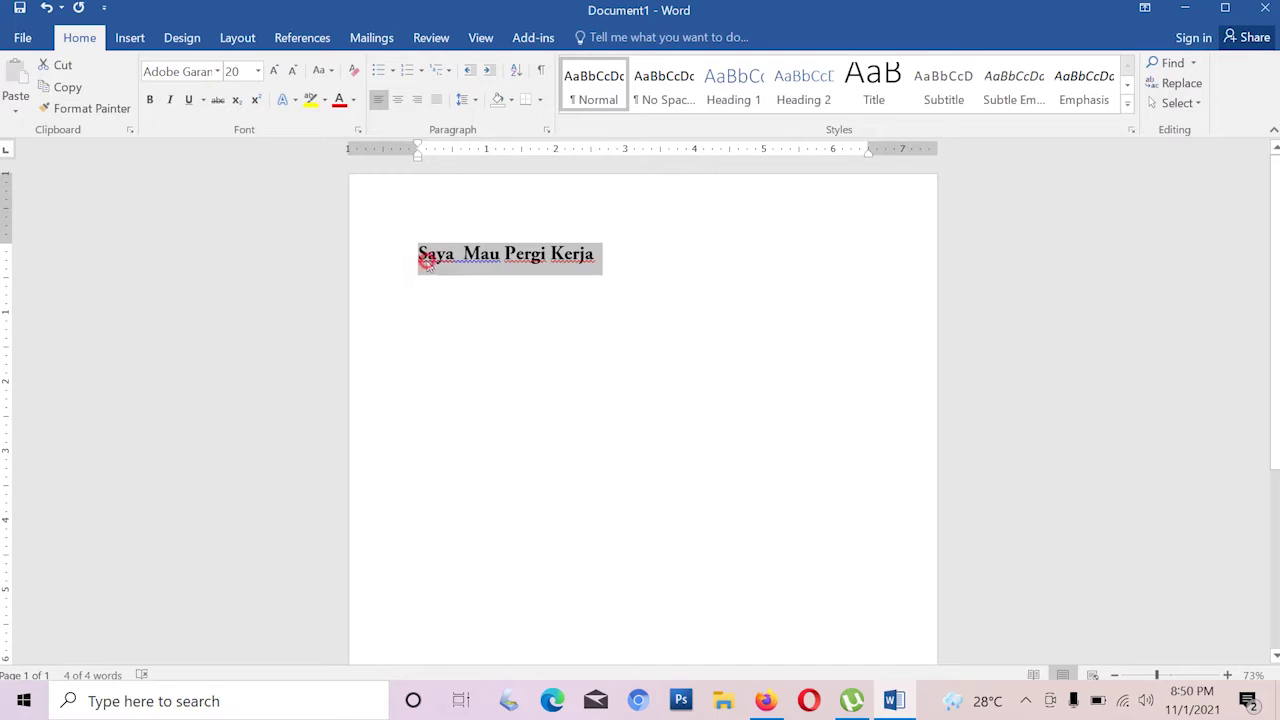
drag(419, 258, 596, 264)
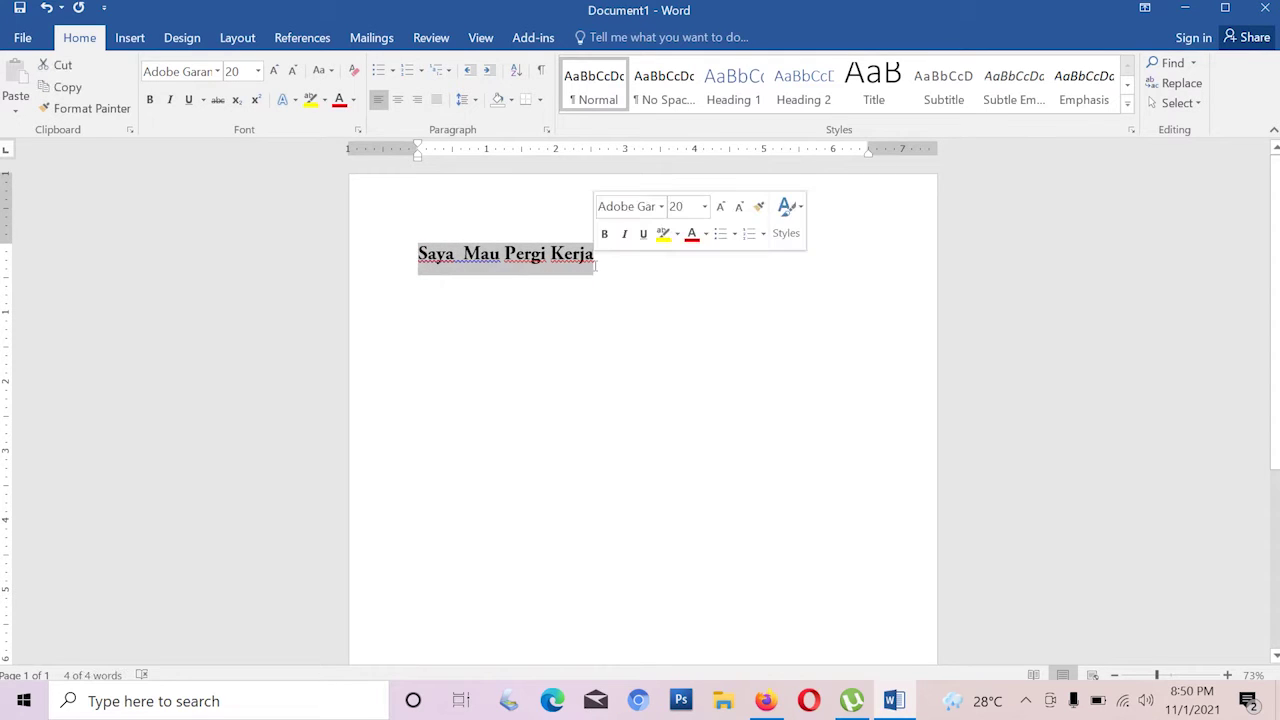
key(ctrl+b)
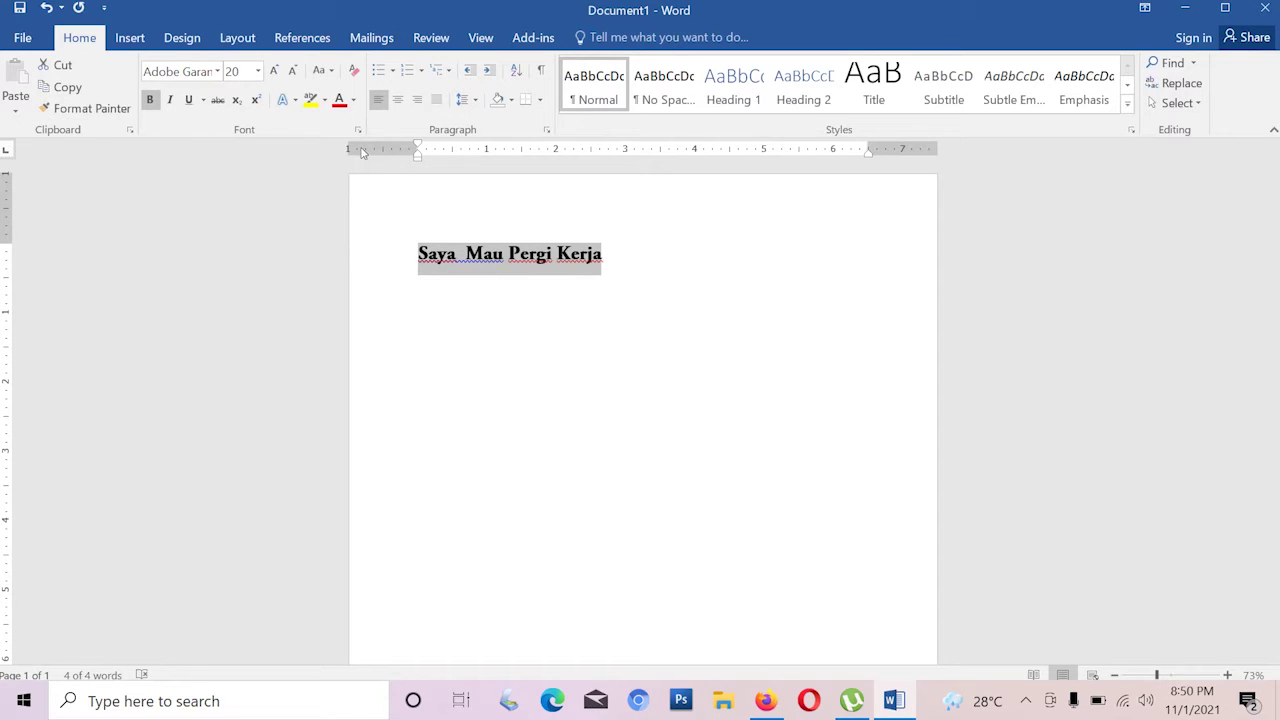
key(ctrl+b)
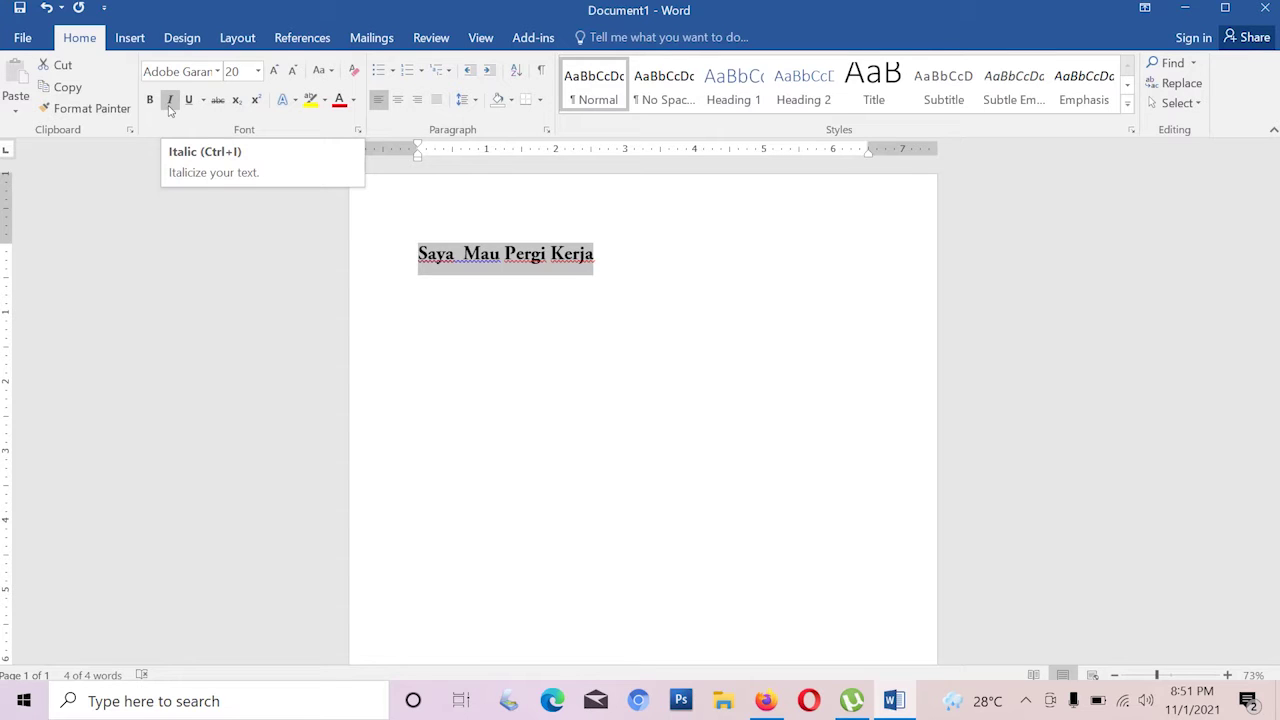
click(170, 100)
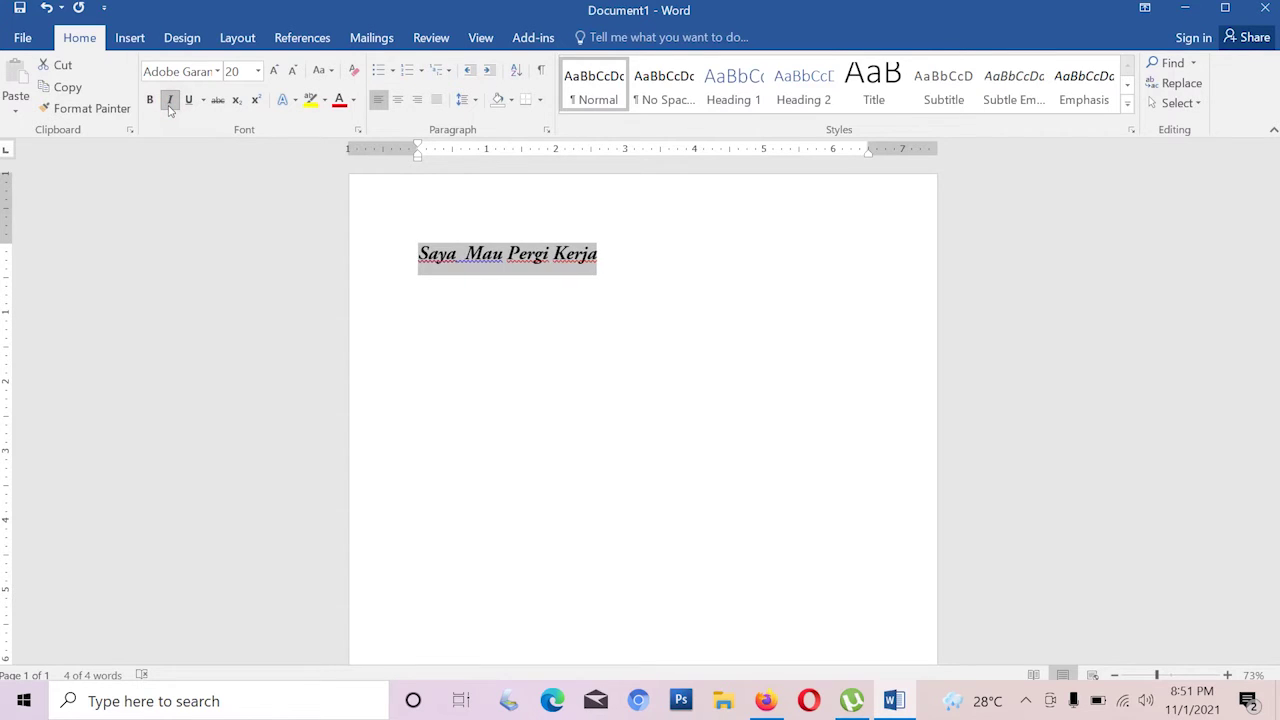
click(170, 102)
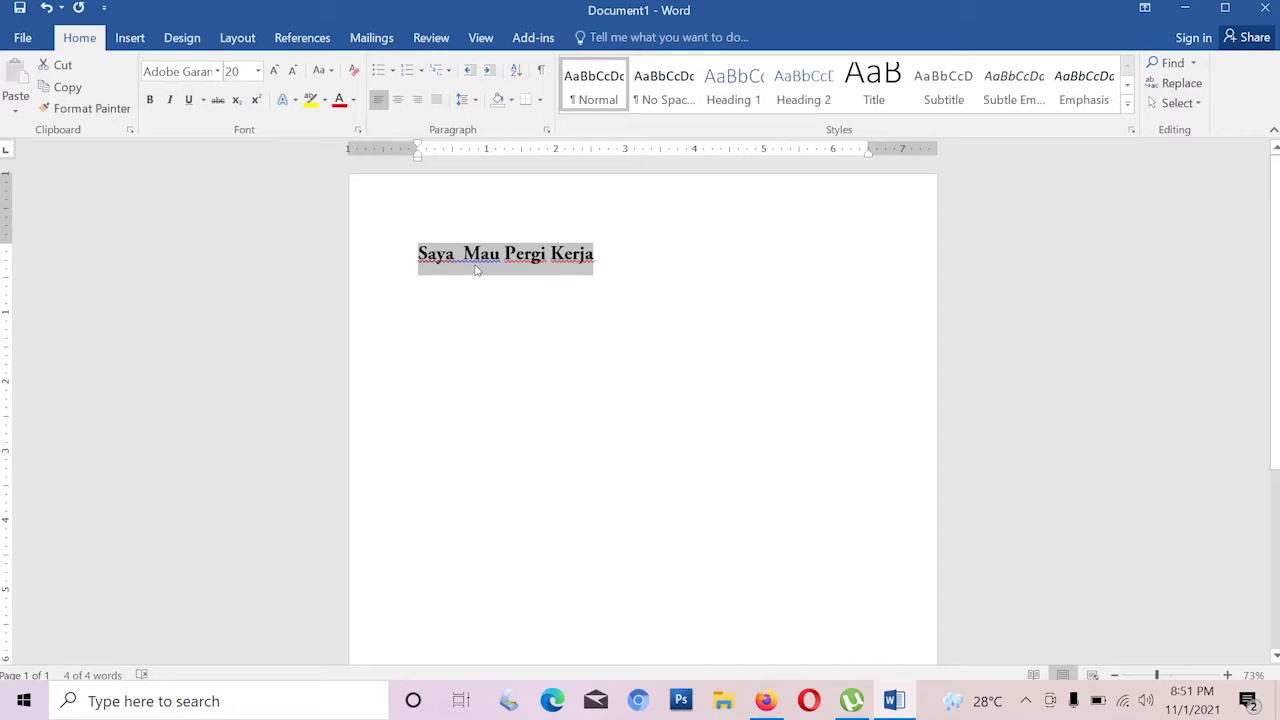
key(Left)
drag(416, 253, 578, 262)
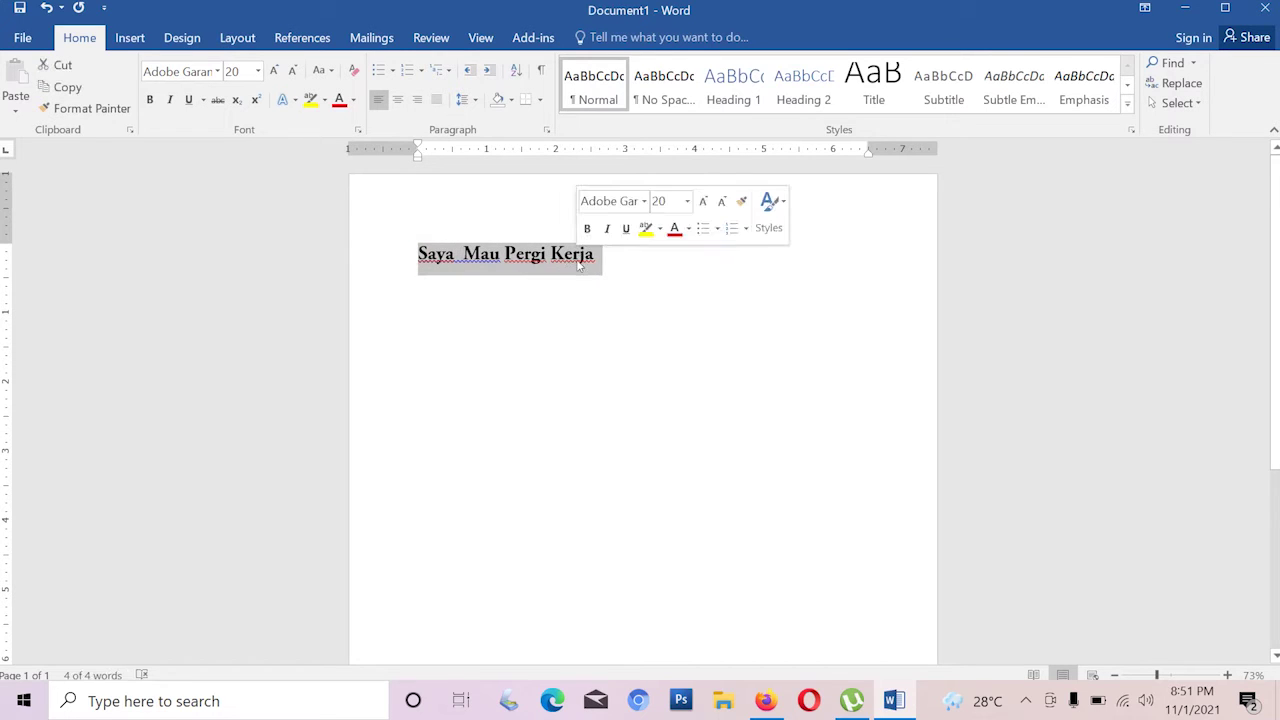
click(528, 317)
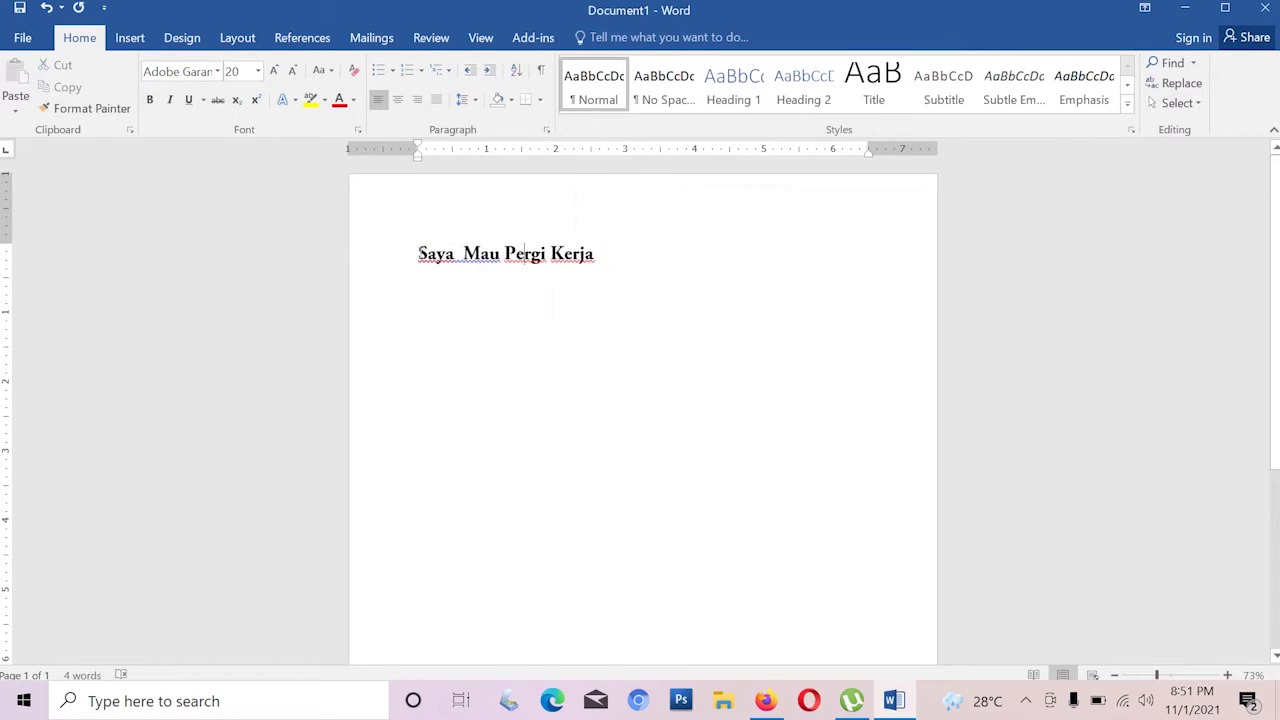
Underline 'Saya Mau' at the start of the heading.
drag(416, 253, 573, 262)
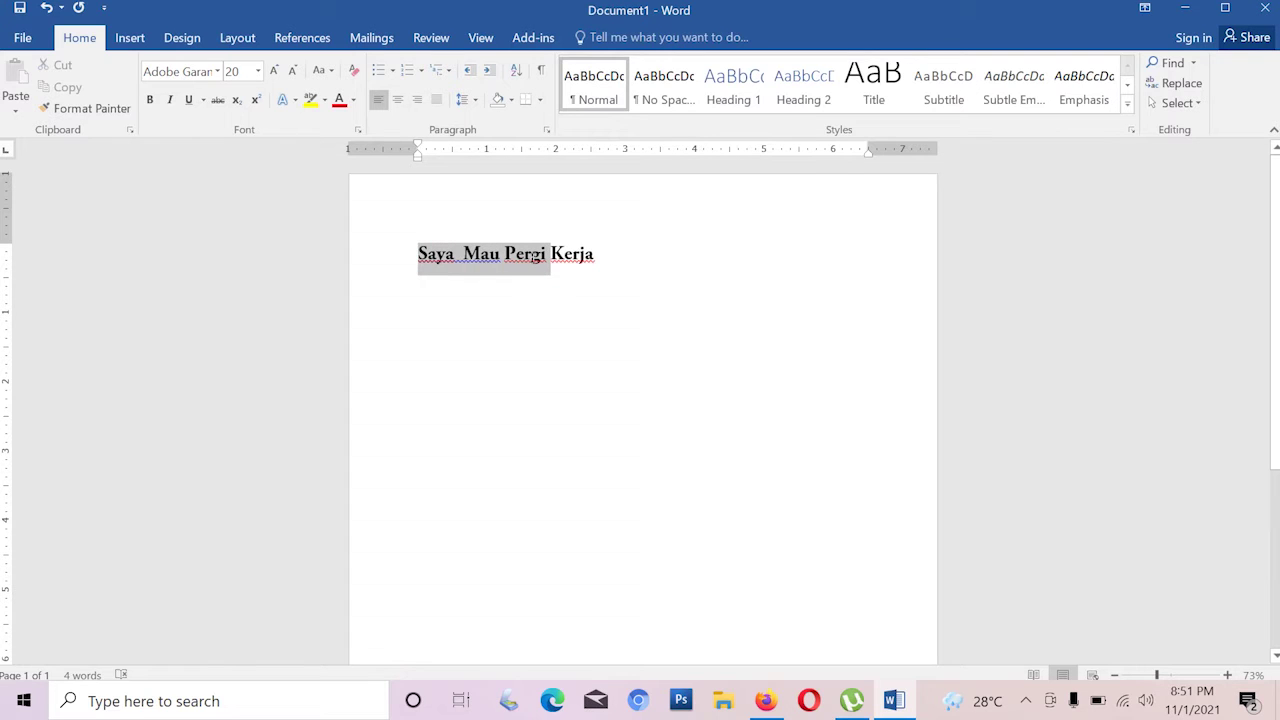
mouse_move(573, 262)
mouse_down()
mouse_move(451, 264)
mouse_move(502, 264)
mouse_up()
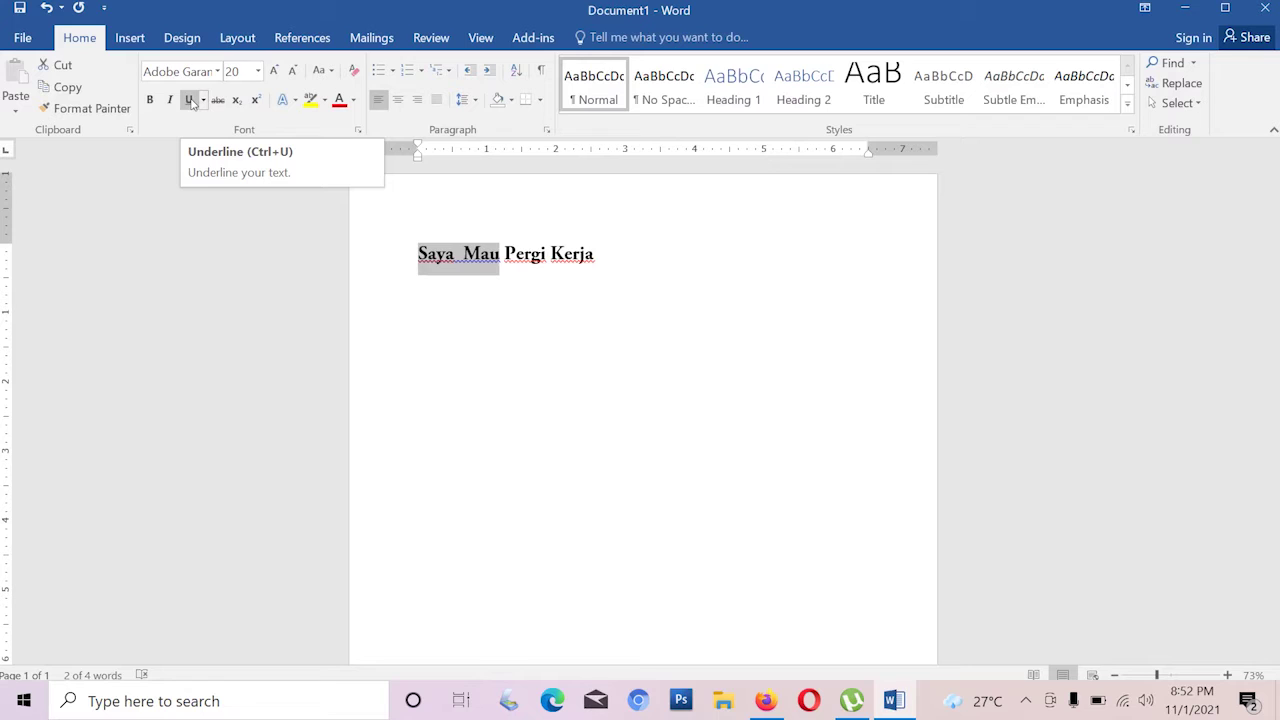
click(192, 103)
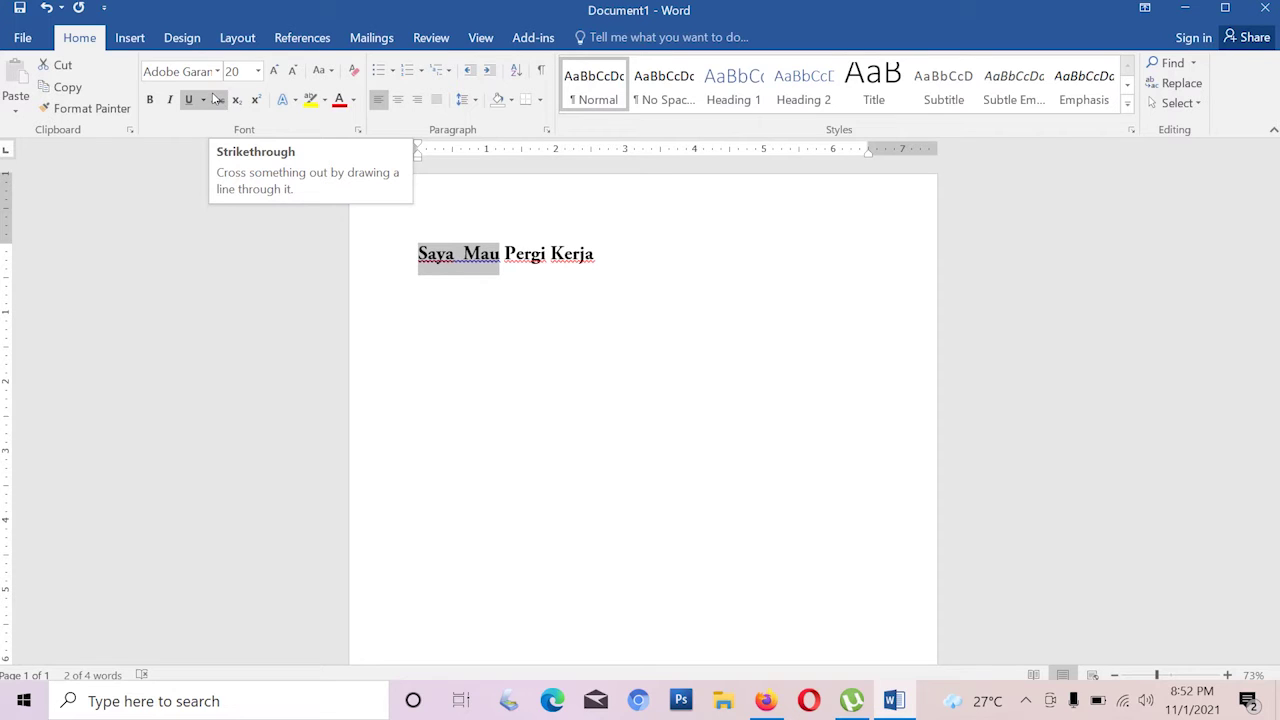
click(575, 271)
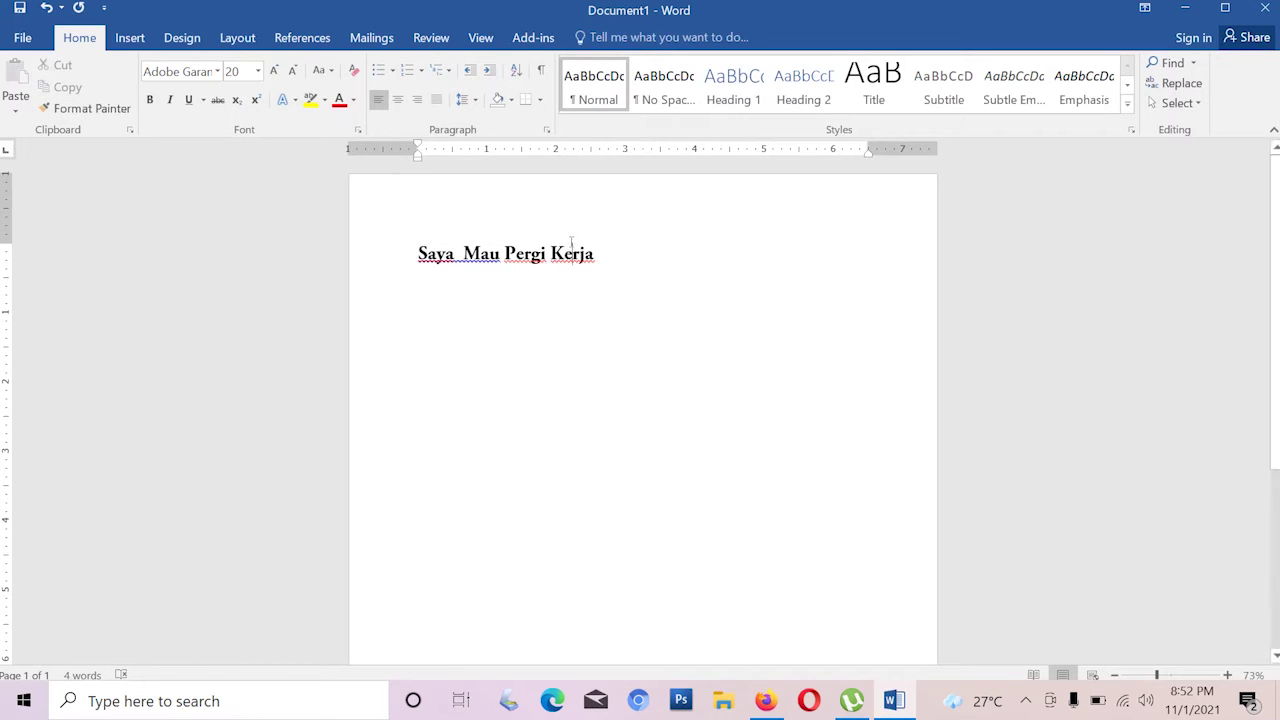
drag(593, 254, 418, 253)
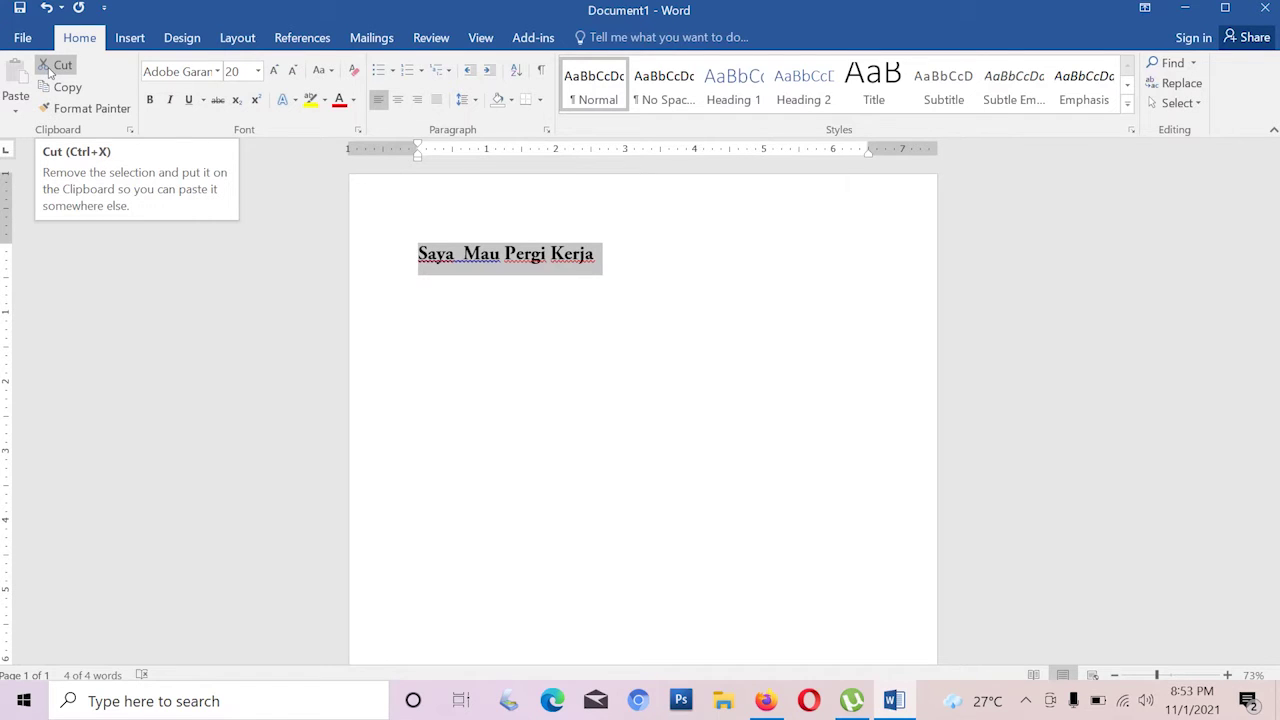
Cut 'Pergi Kerja' from the heading so only 'Saya Mau' remains.
click(563, 257)
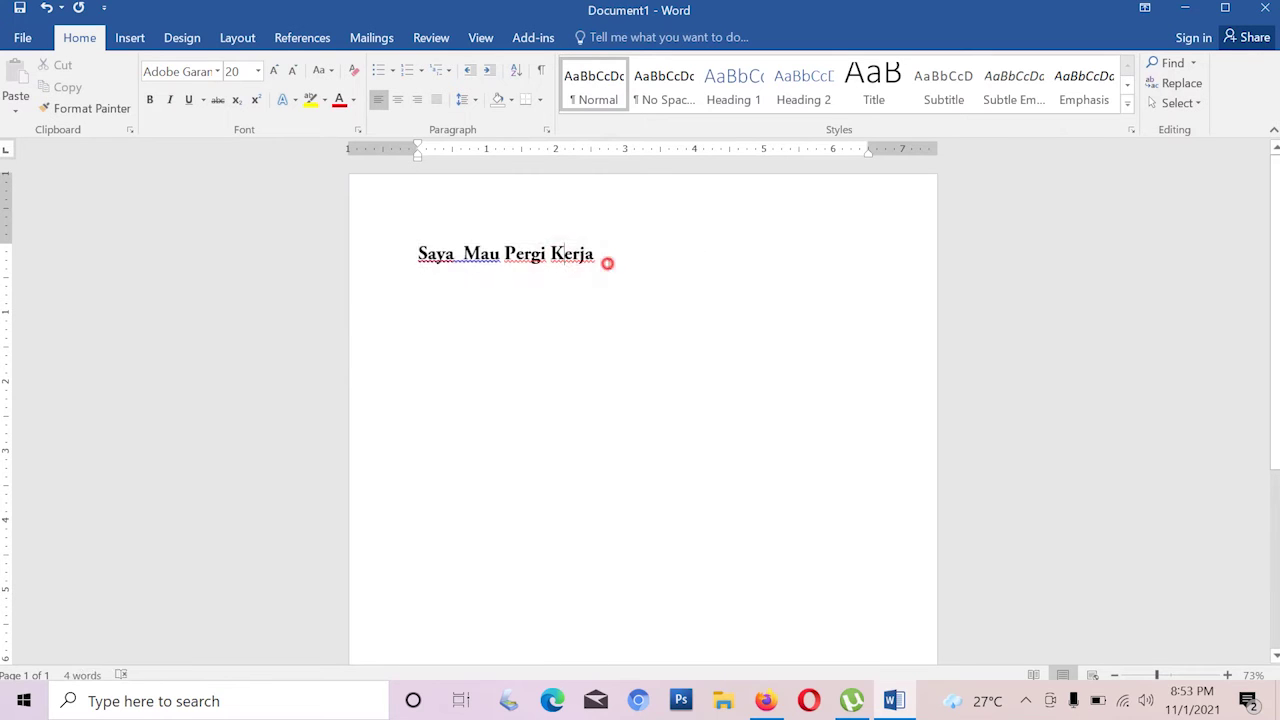
mouse_move(607, 263)
mouse_down()
mouse_move(505, 254)
mouse_move(520, 260)
mouse_up()
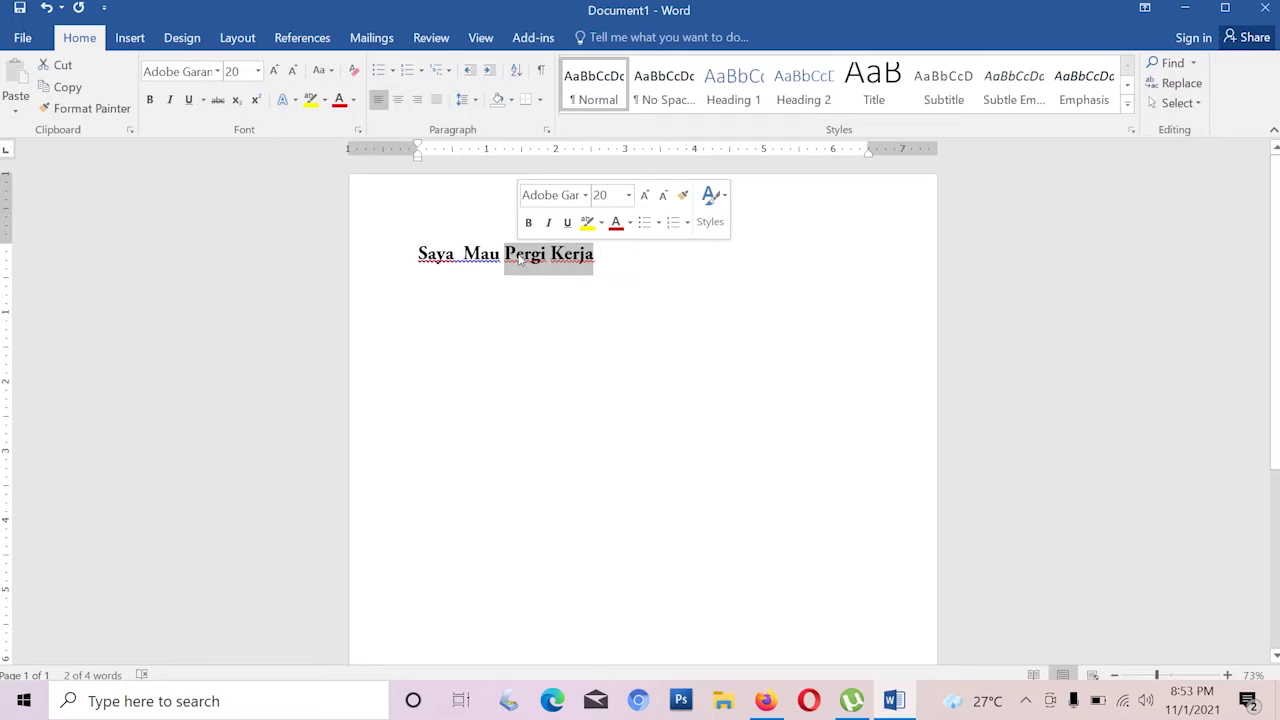
click(604, 262)
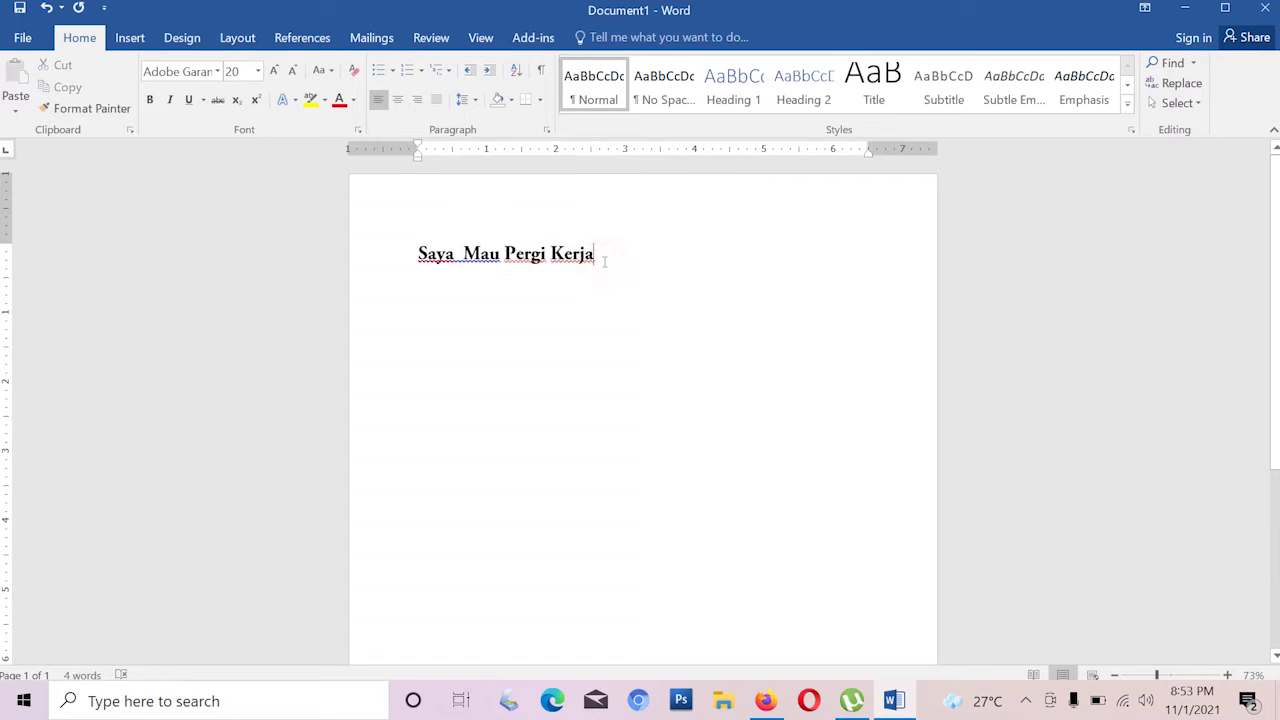
drag(598, 250, 506, 253)
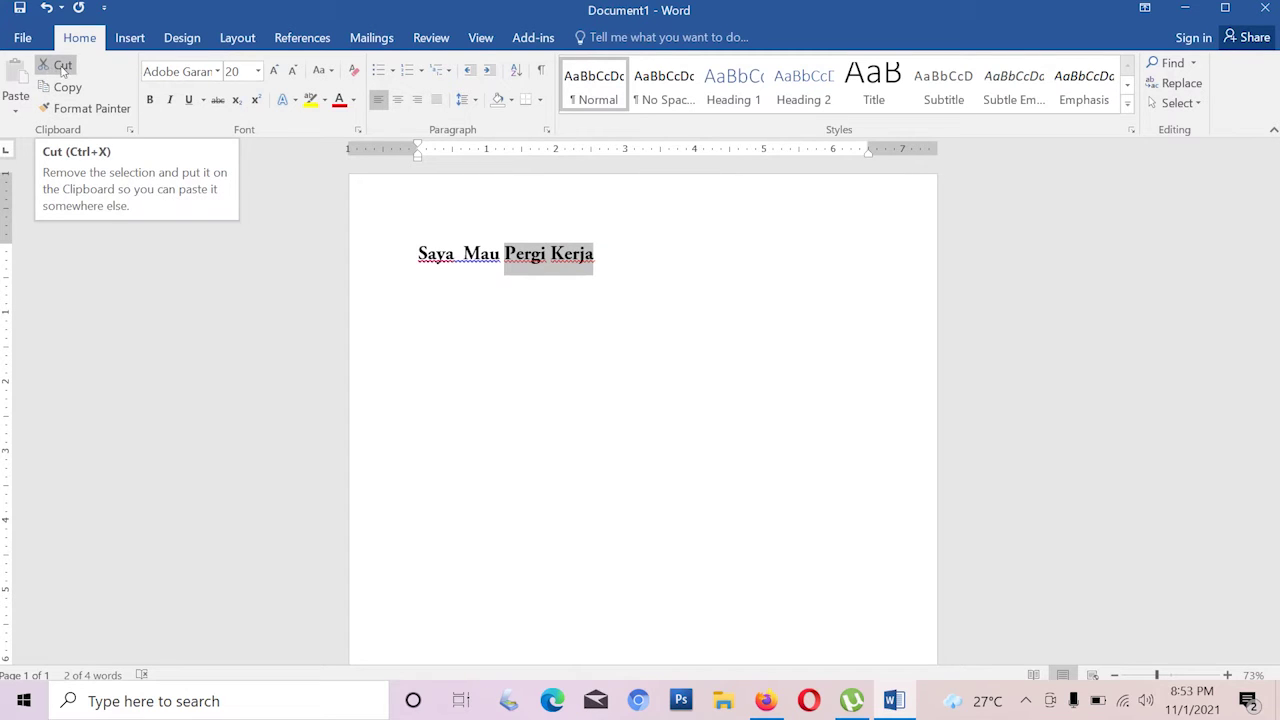
click(63, 67)
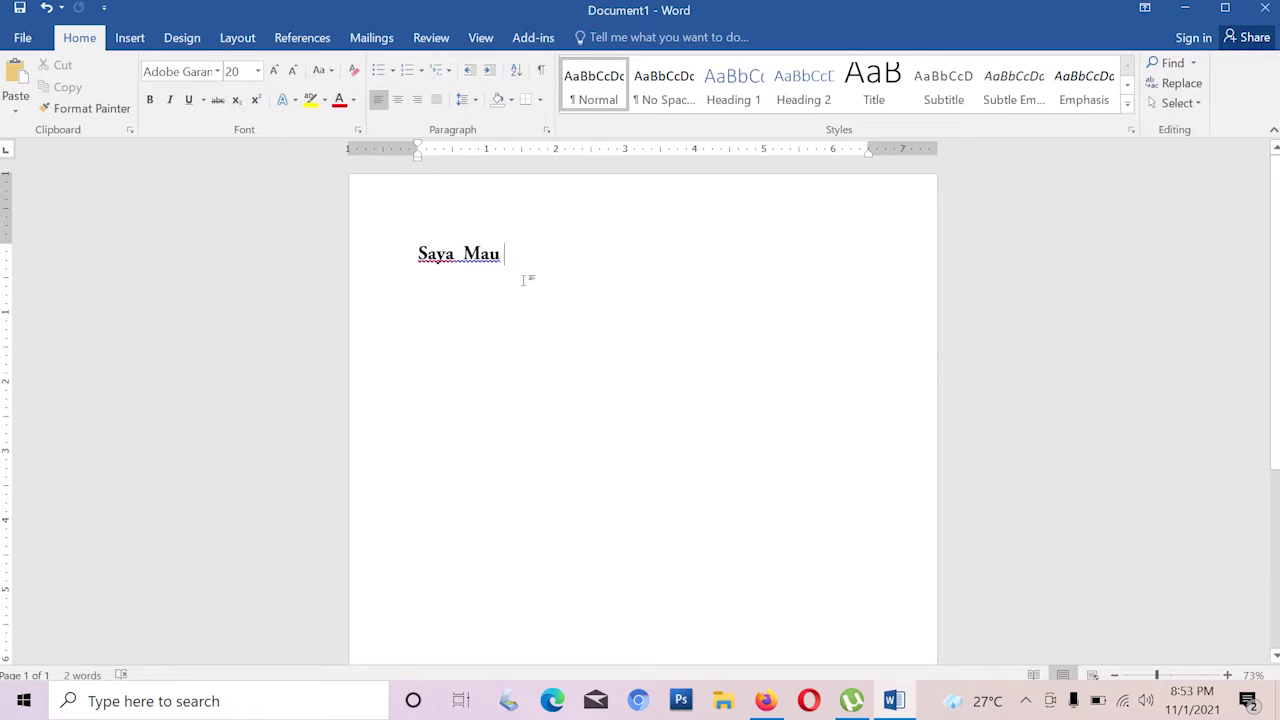
click(416, 357)
click(420, 356)
click(417, 351)
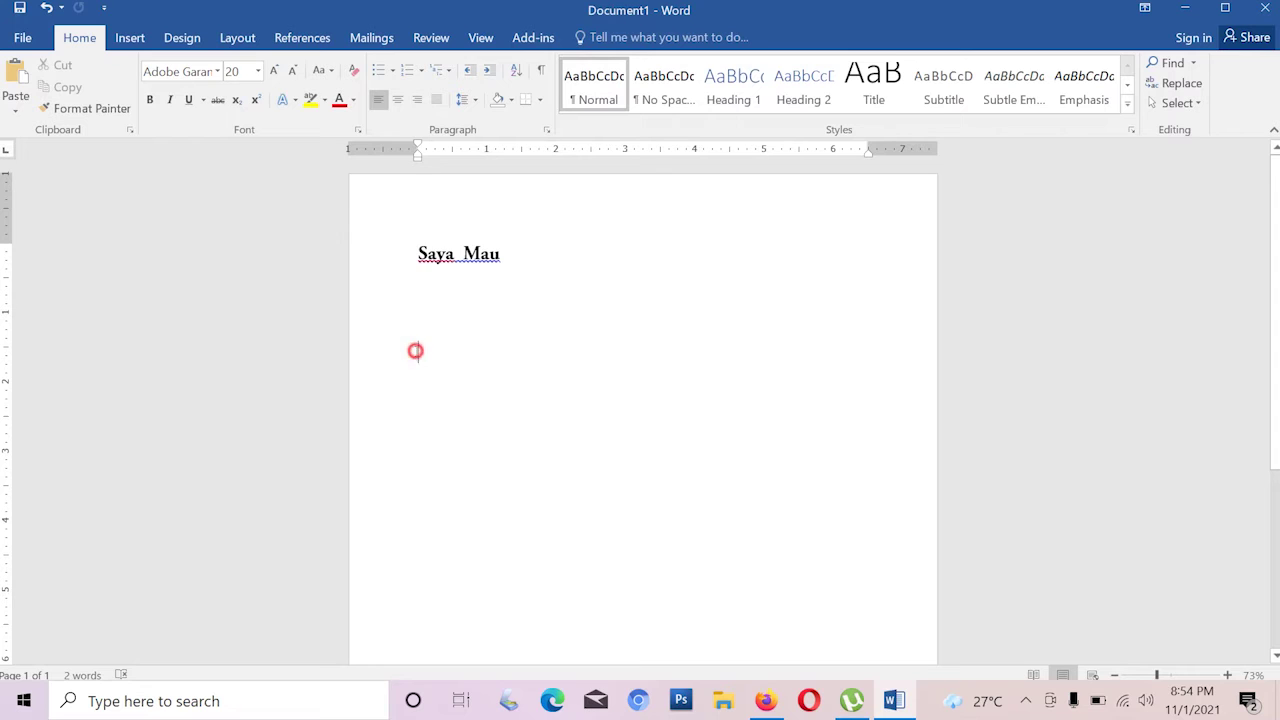
click(423, 432)
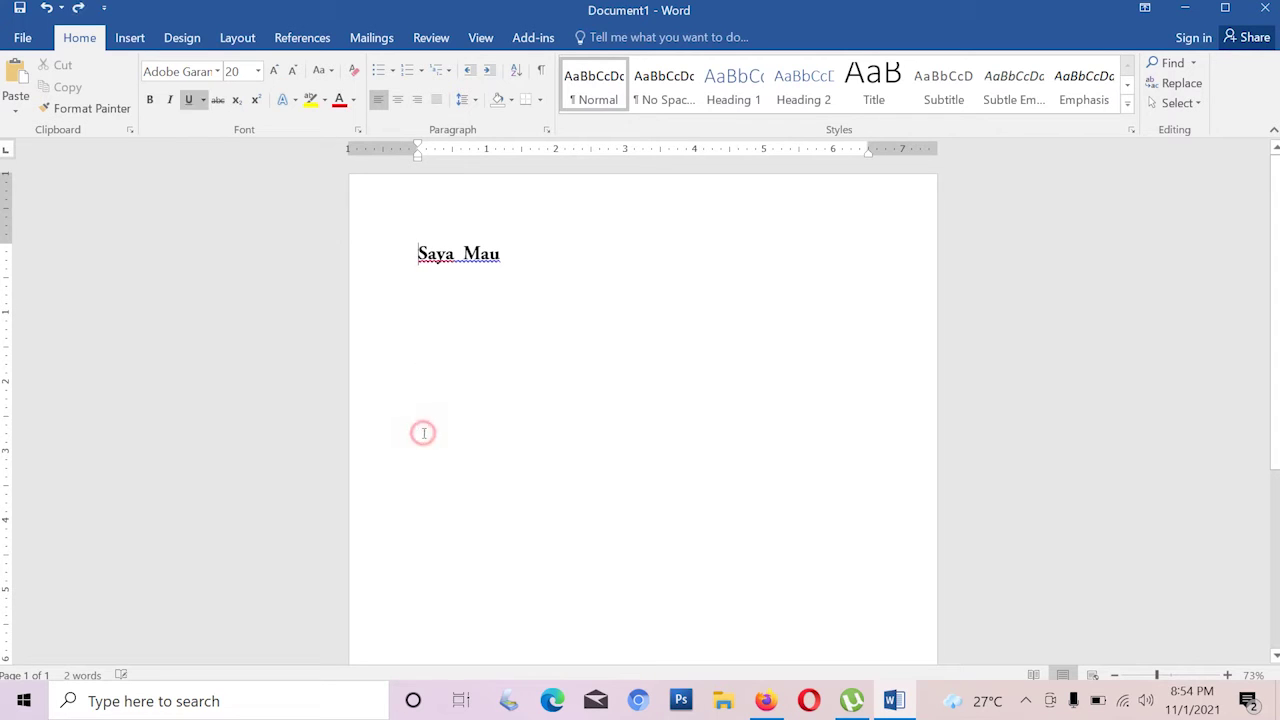
click(420, 343)
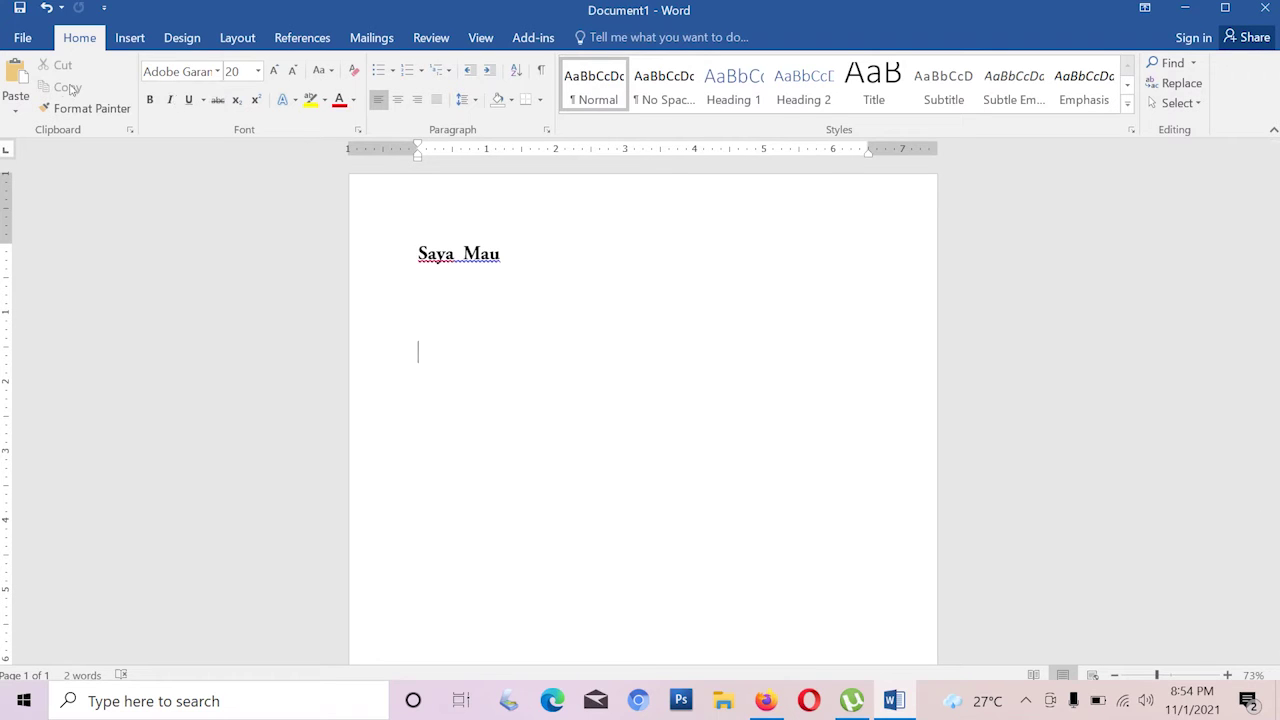
click(14, 105)
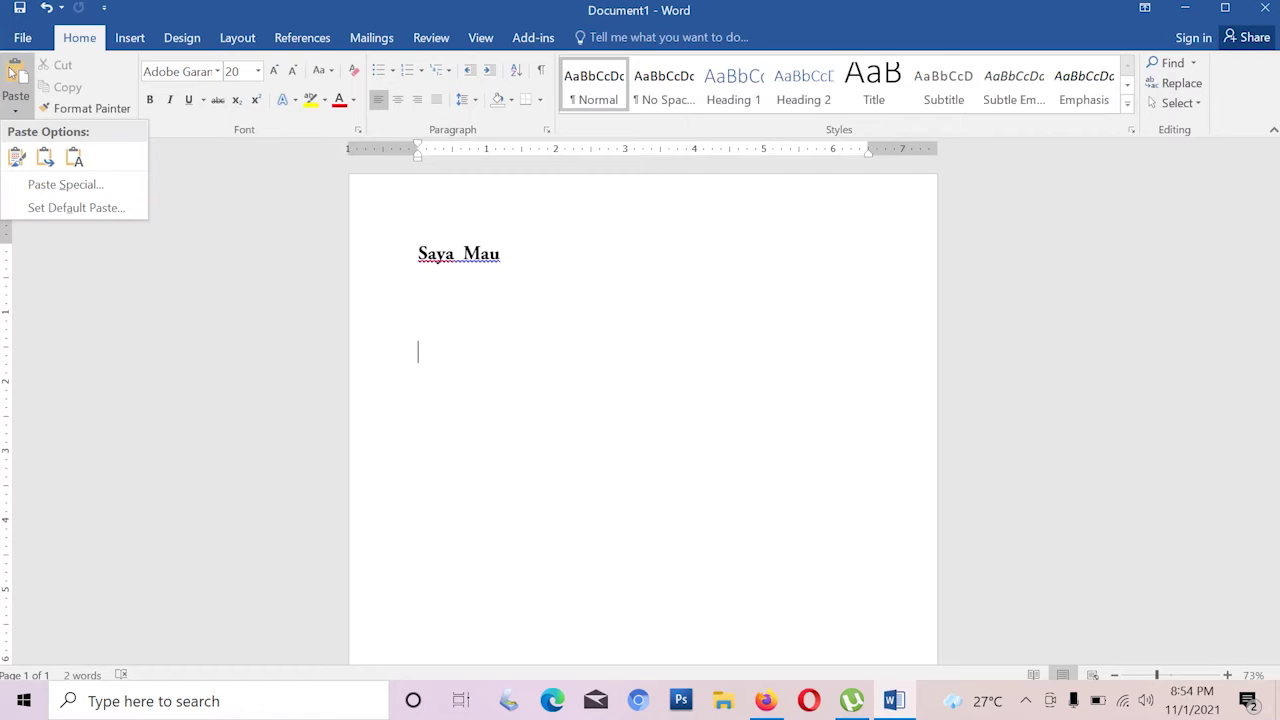
click(18, 72)
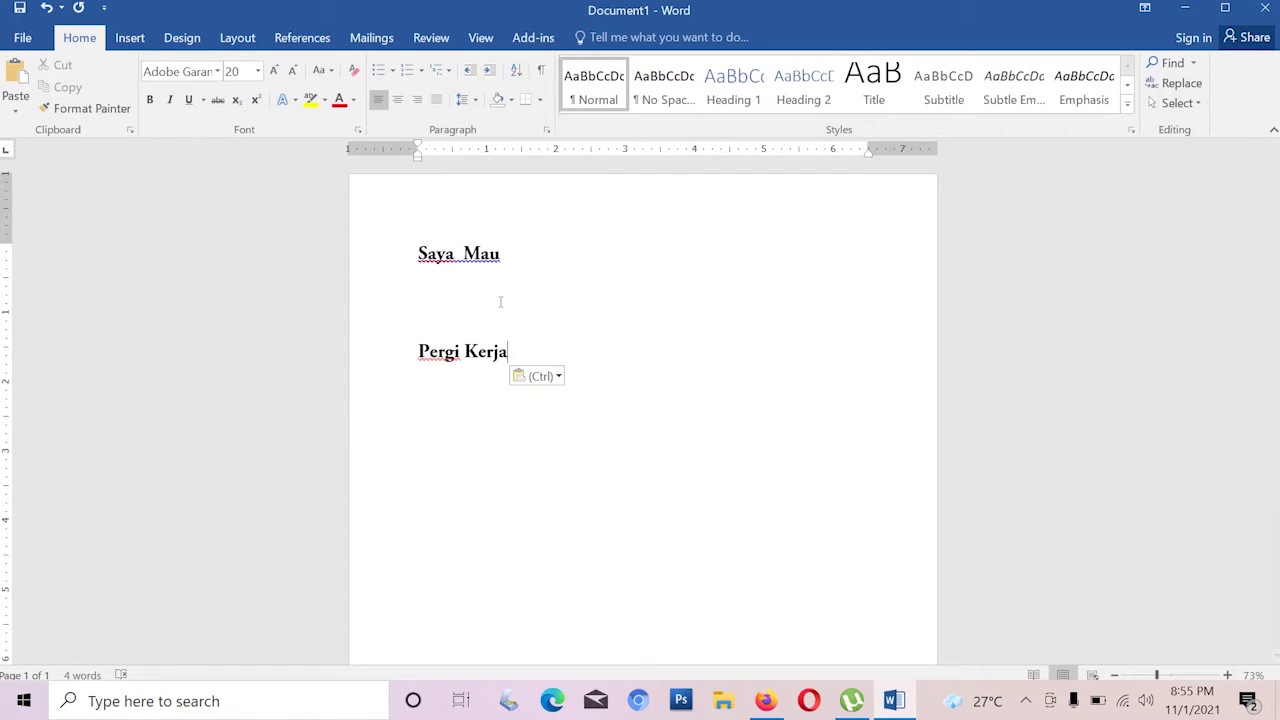
key(ctrl+z)
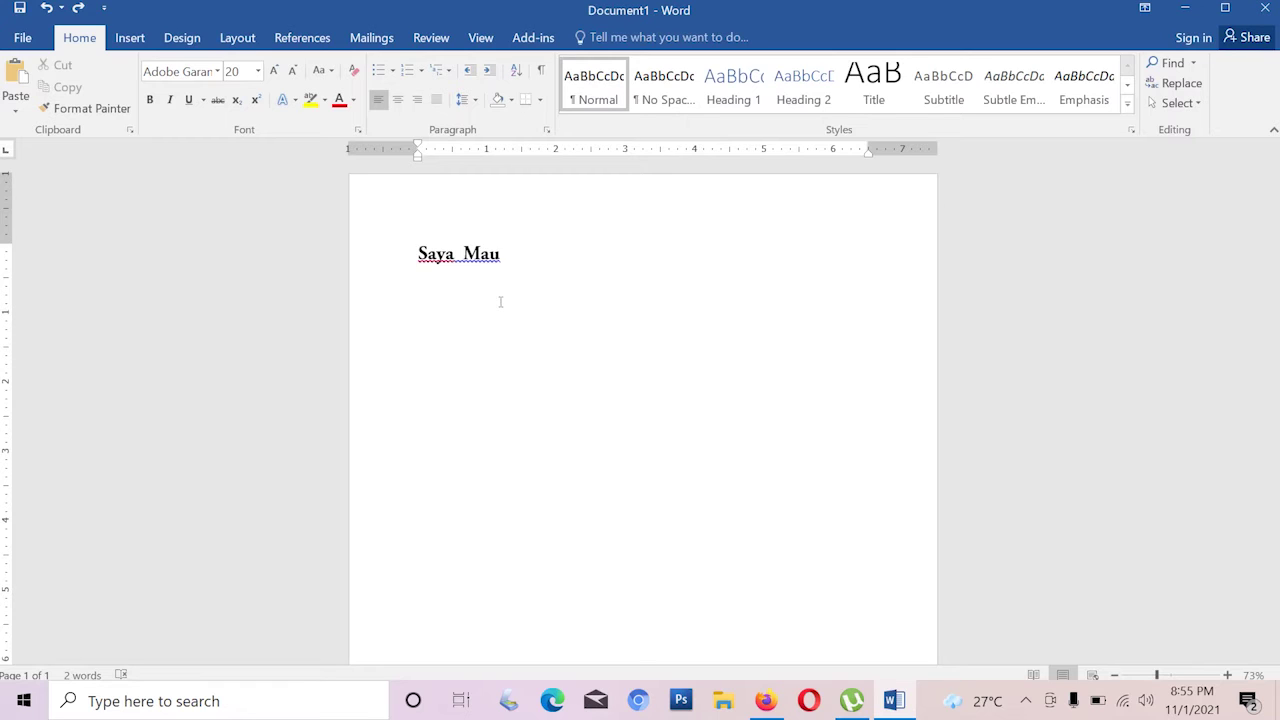
key(ctrl+Home)
key(ctrl+z)
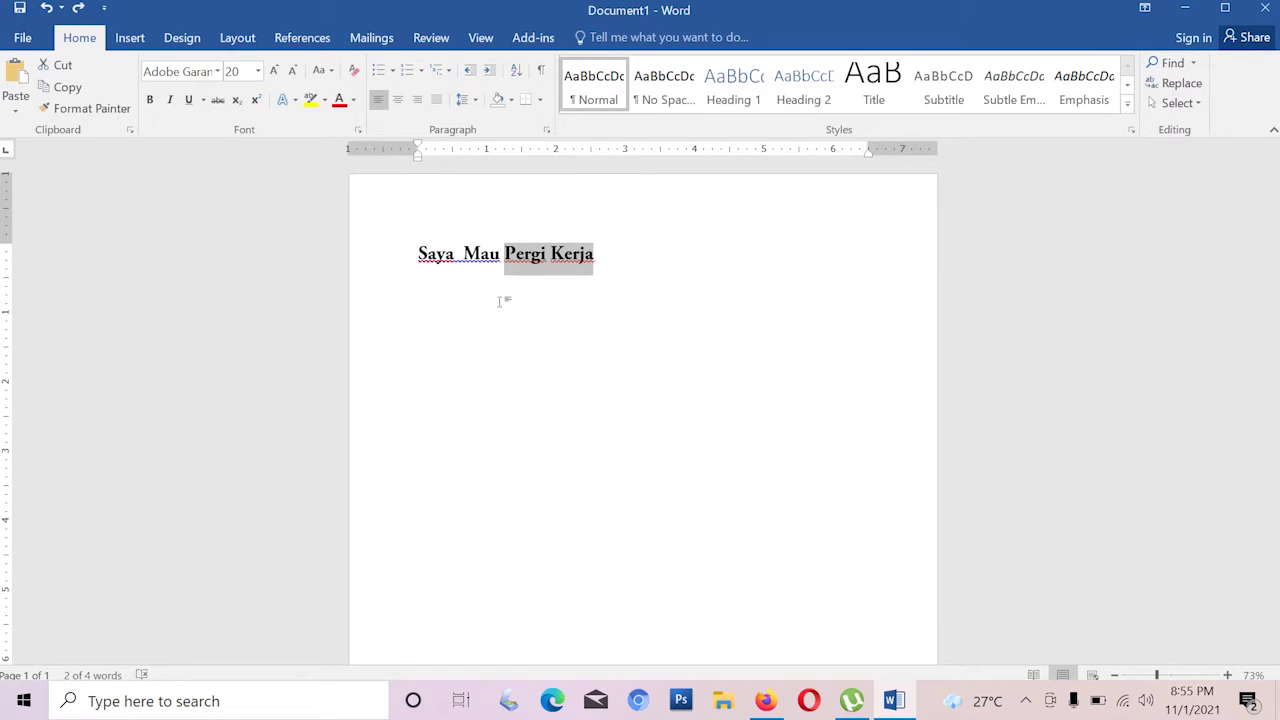
click(640, 256)
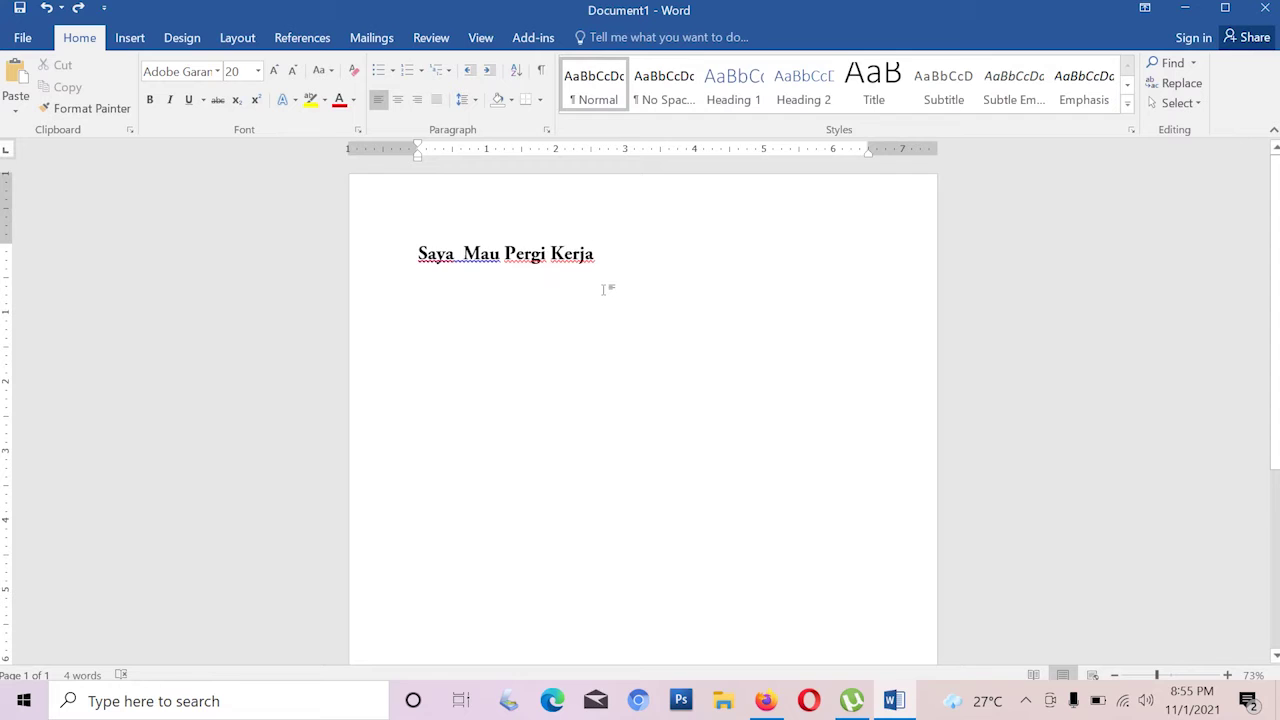
drag(603, 254, 419, 254)
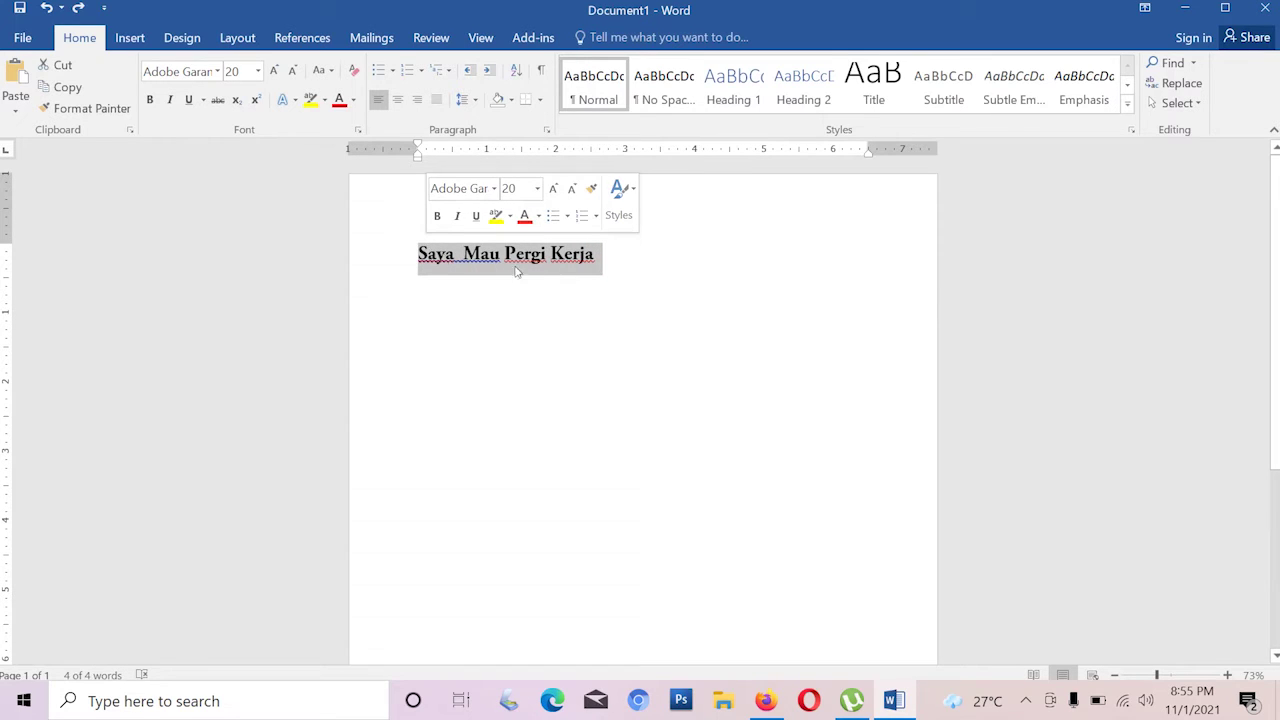
click(611, 261)
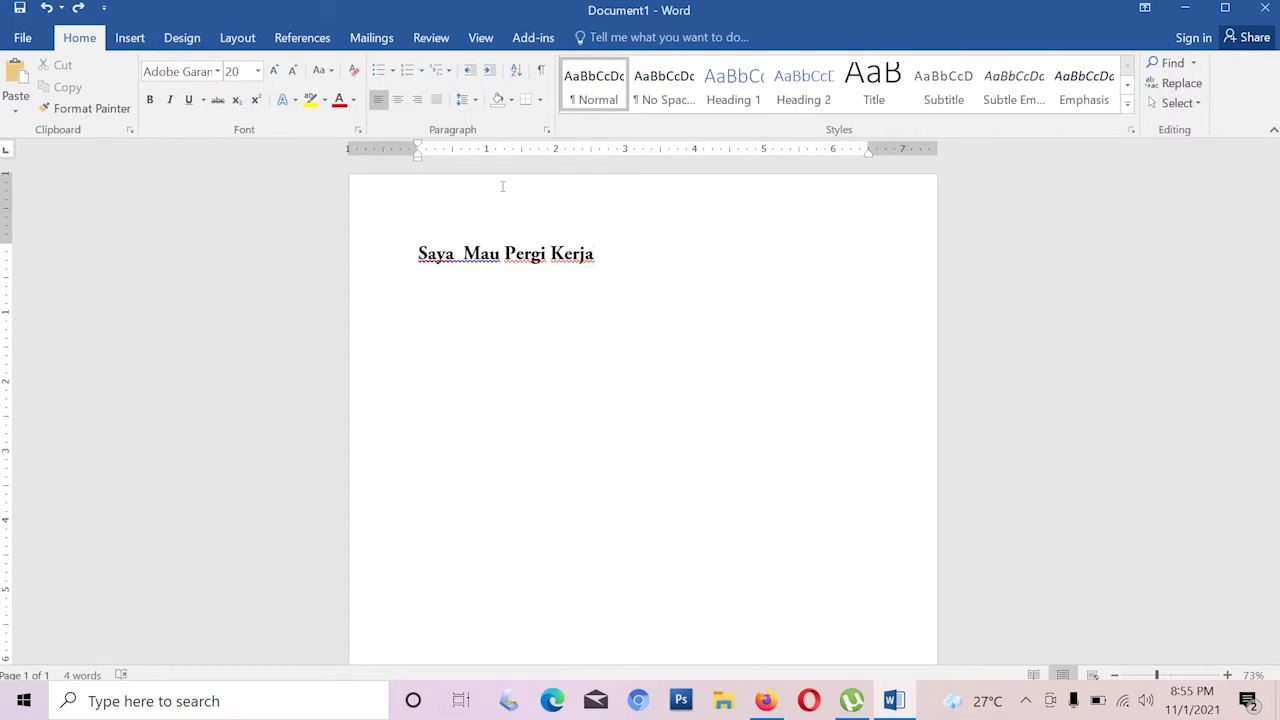
drag(597, 254, 426, 254)
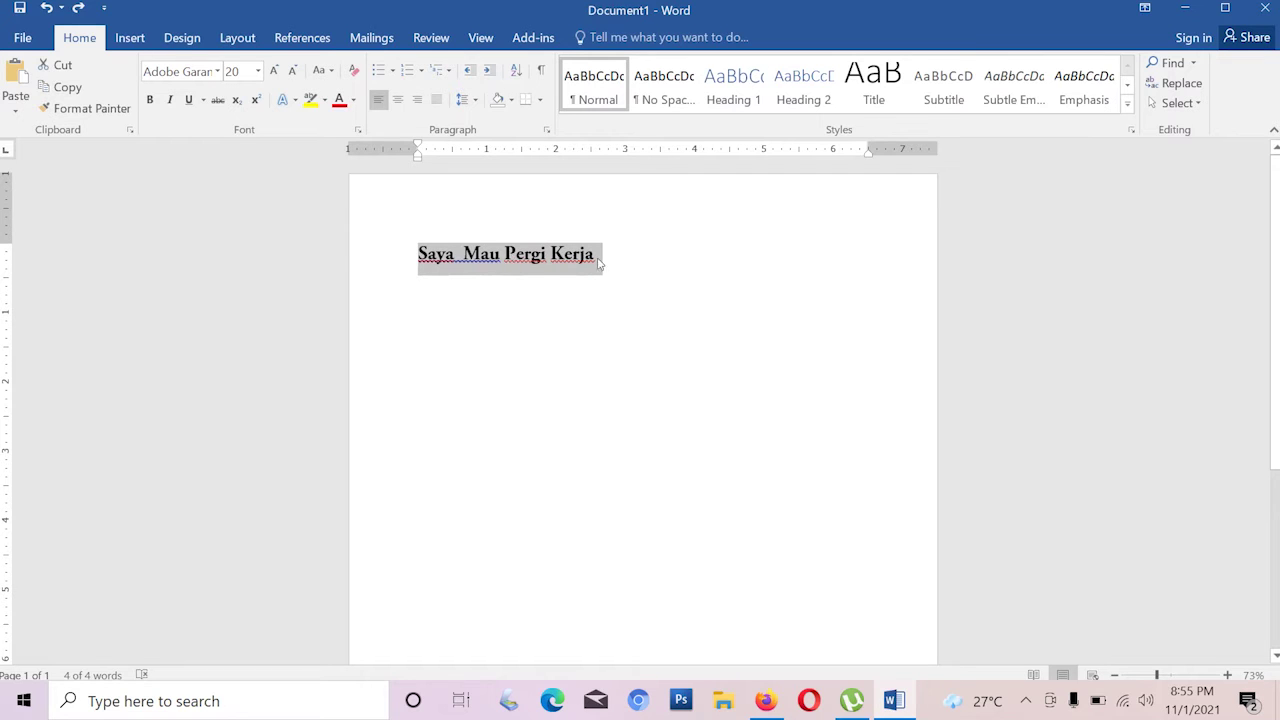
Copy the 'Saya Mau Pergi Kerja' line and start a new line below it.
click(531, 338)
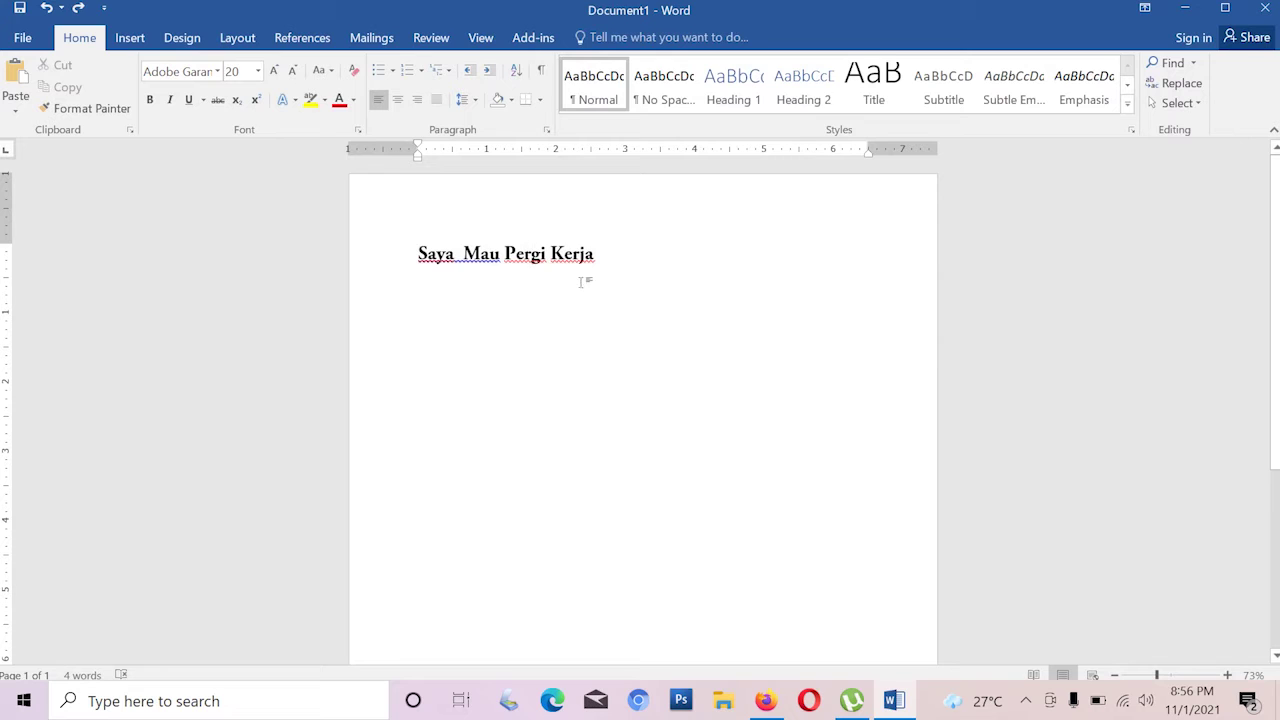
drag(592, 256, 417, 256)
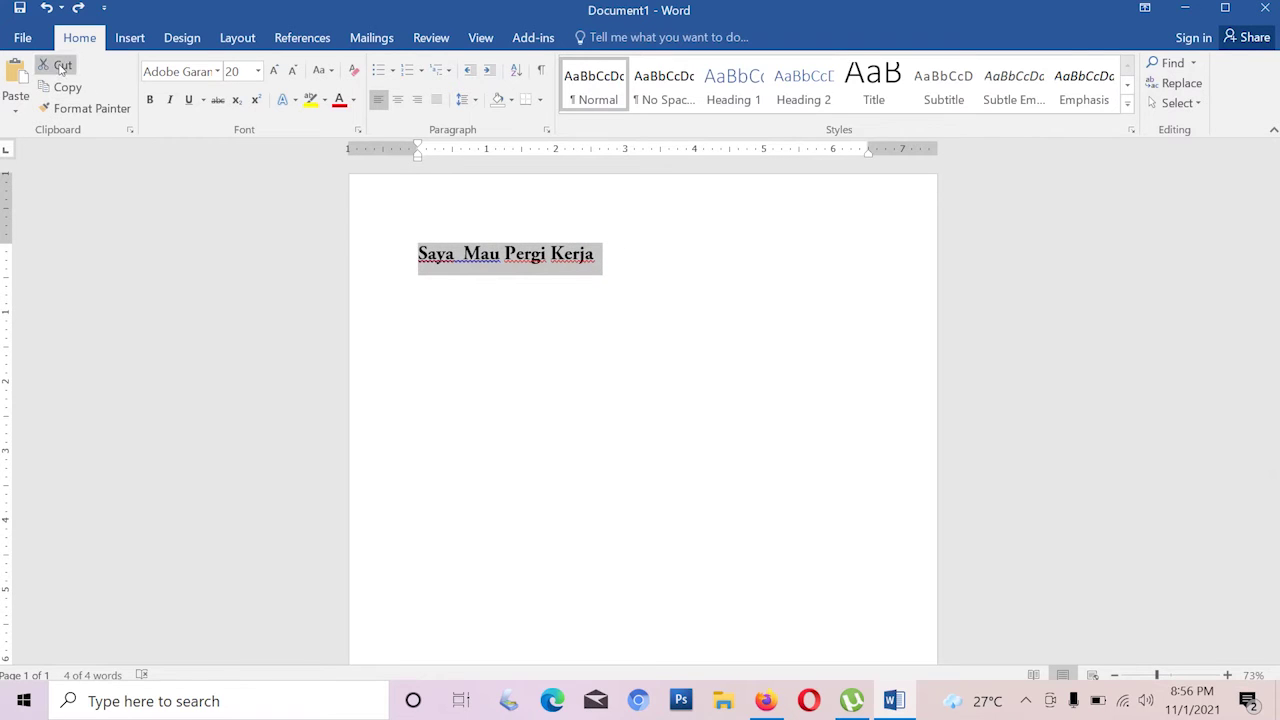
click(66, 90)
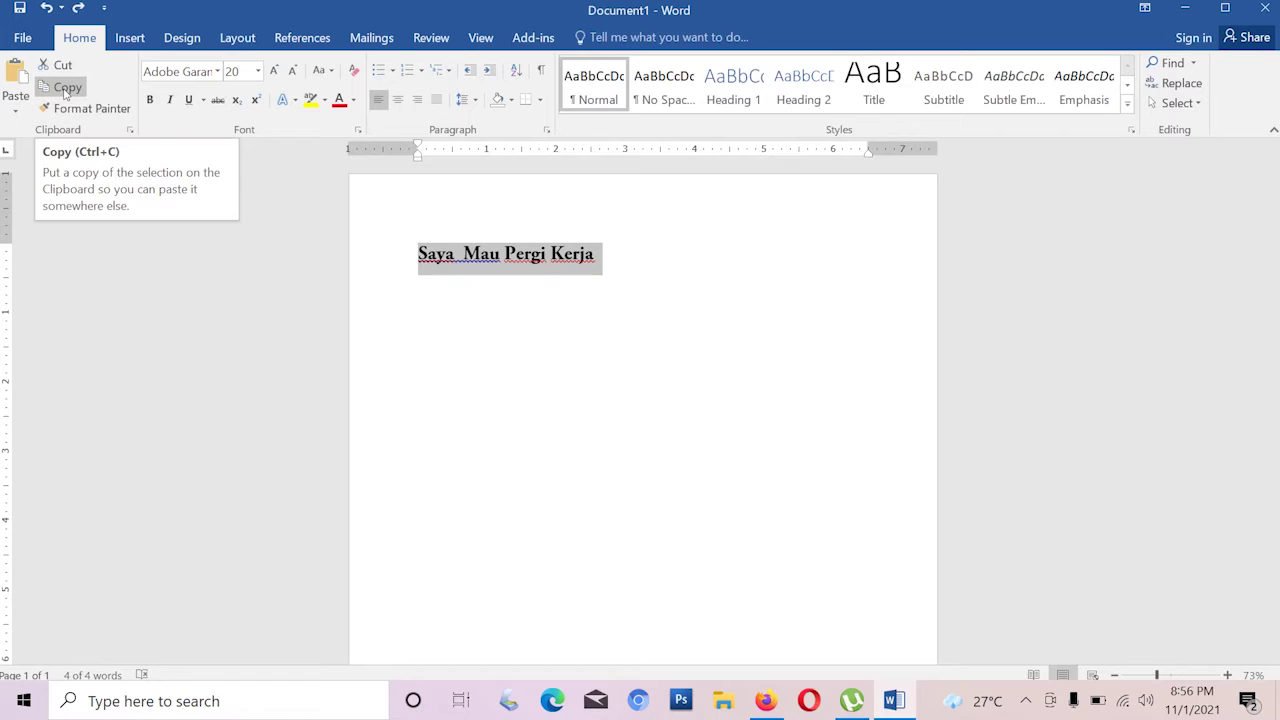
click(66, 92)
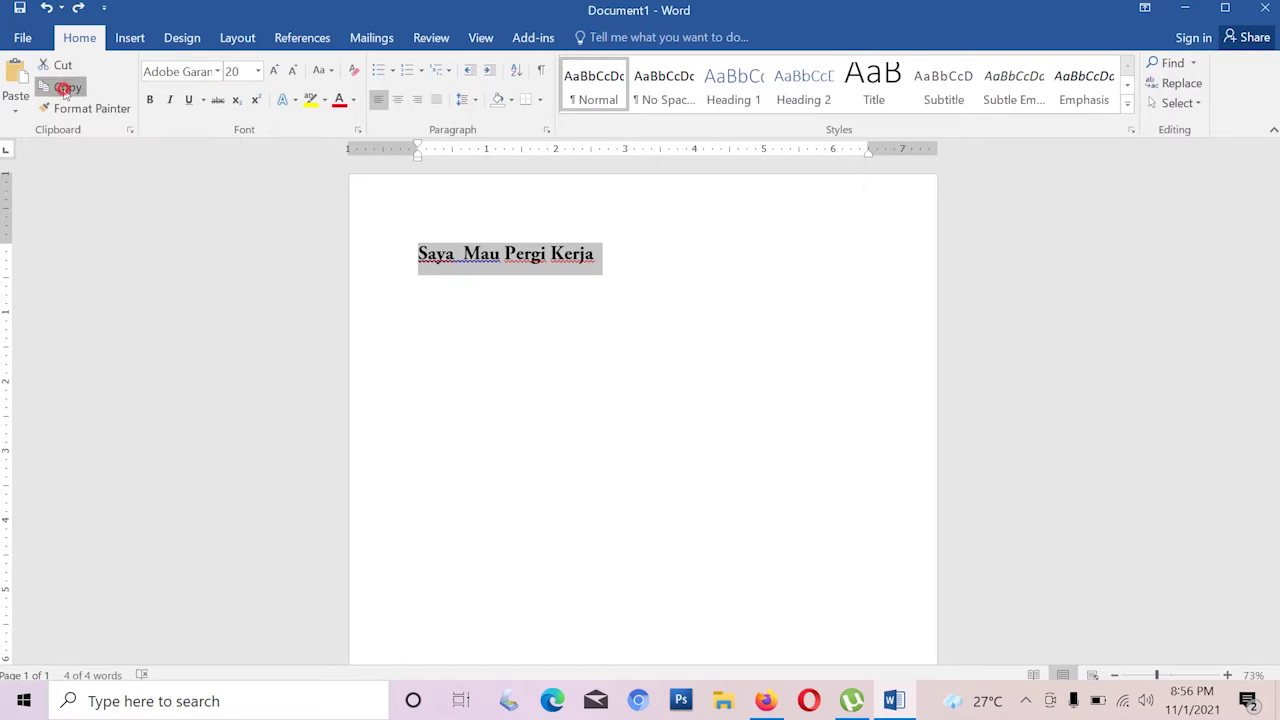
click(606, 256)
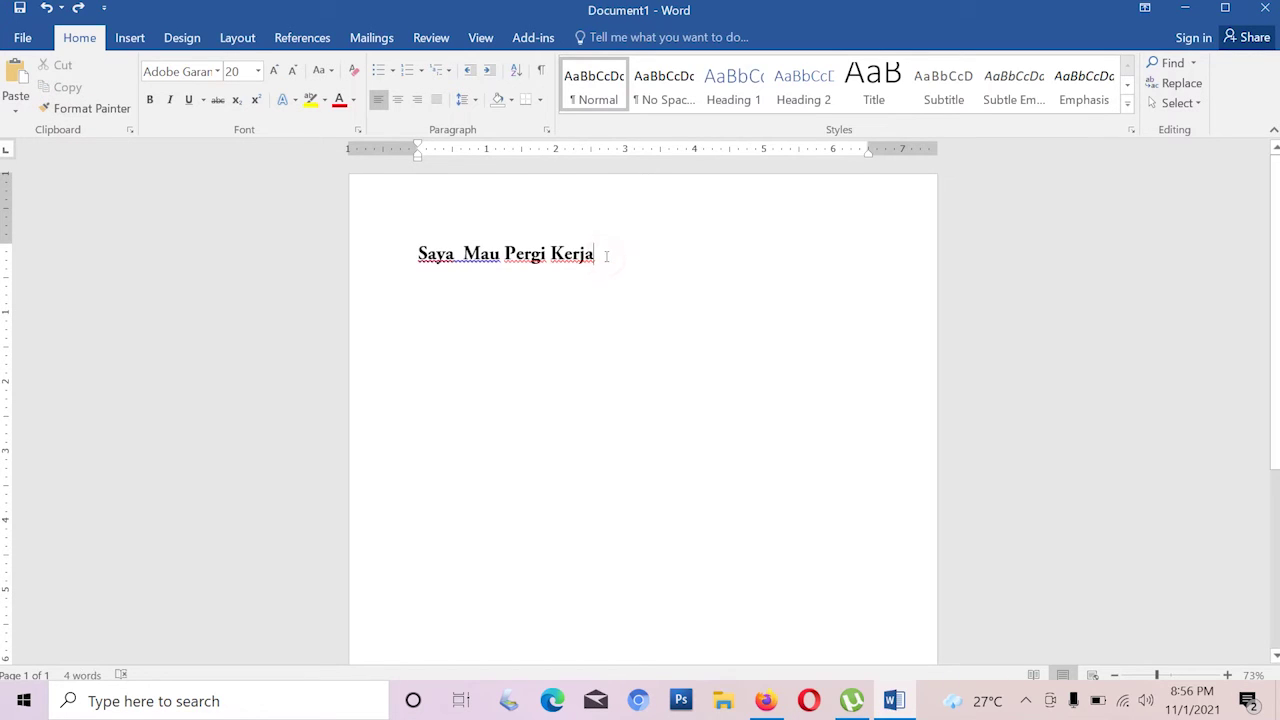
key(Return)
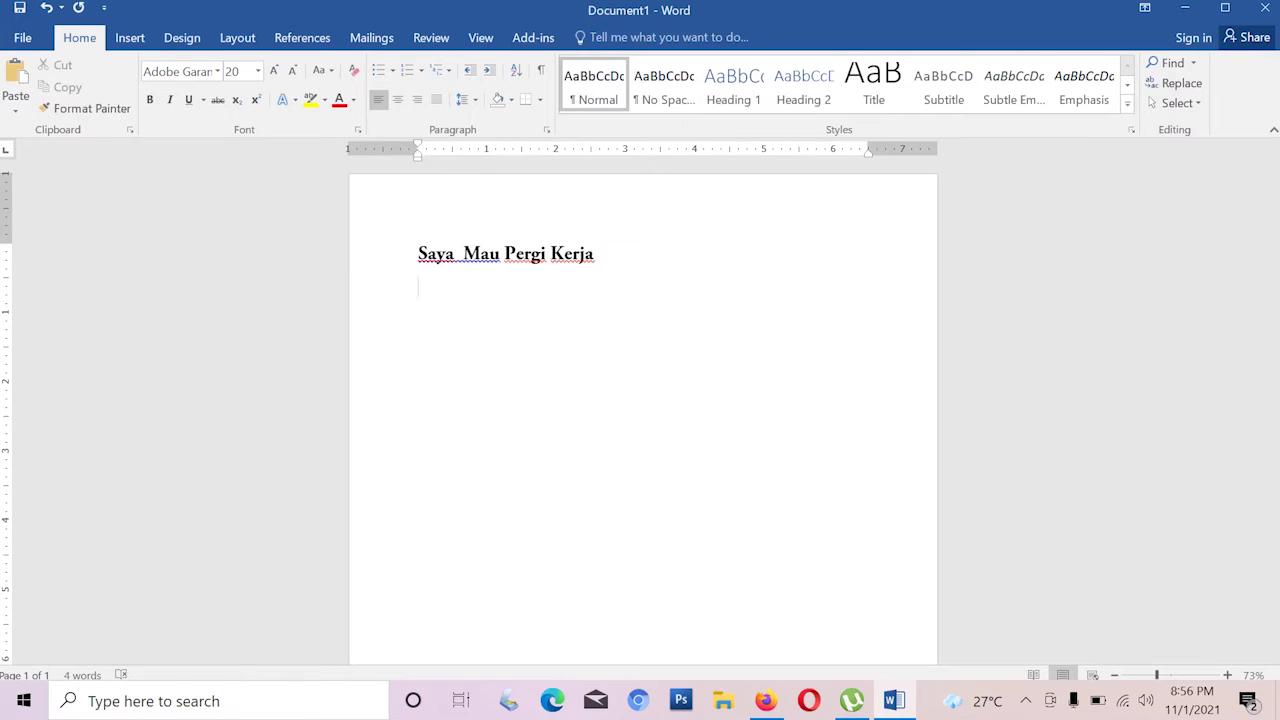
Paste the line seven times so eight copies fill the page.
click(12, 76)
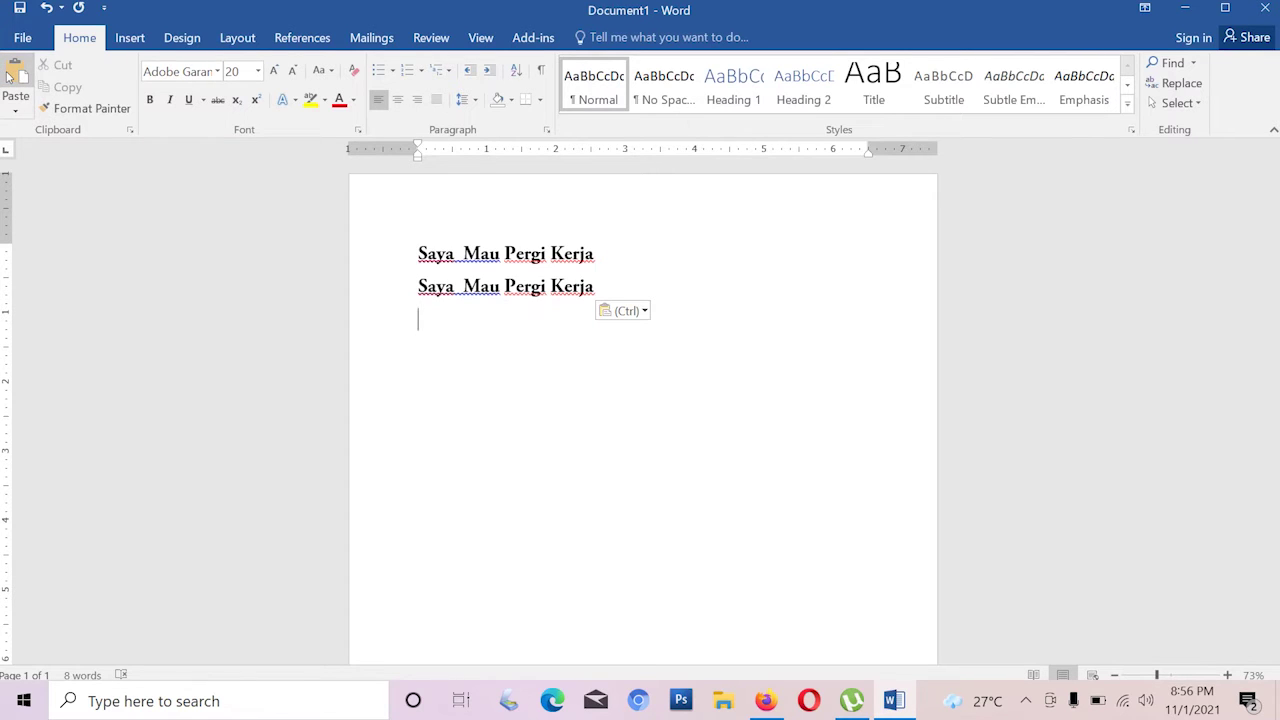
click(9, 76)
click(9, 76)
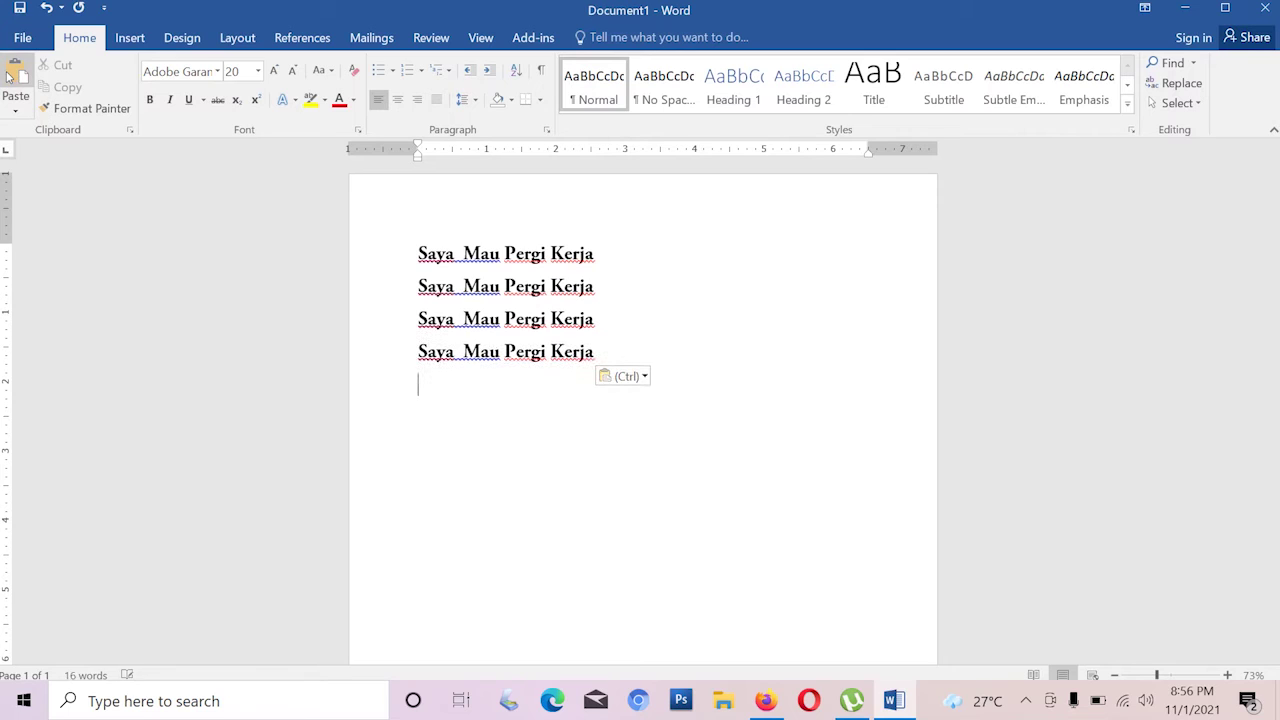
click(9, 76)
click(9, 75)
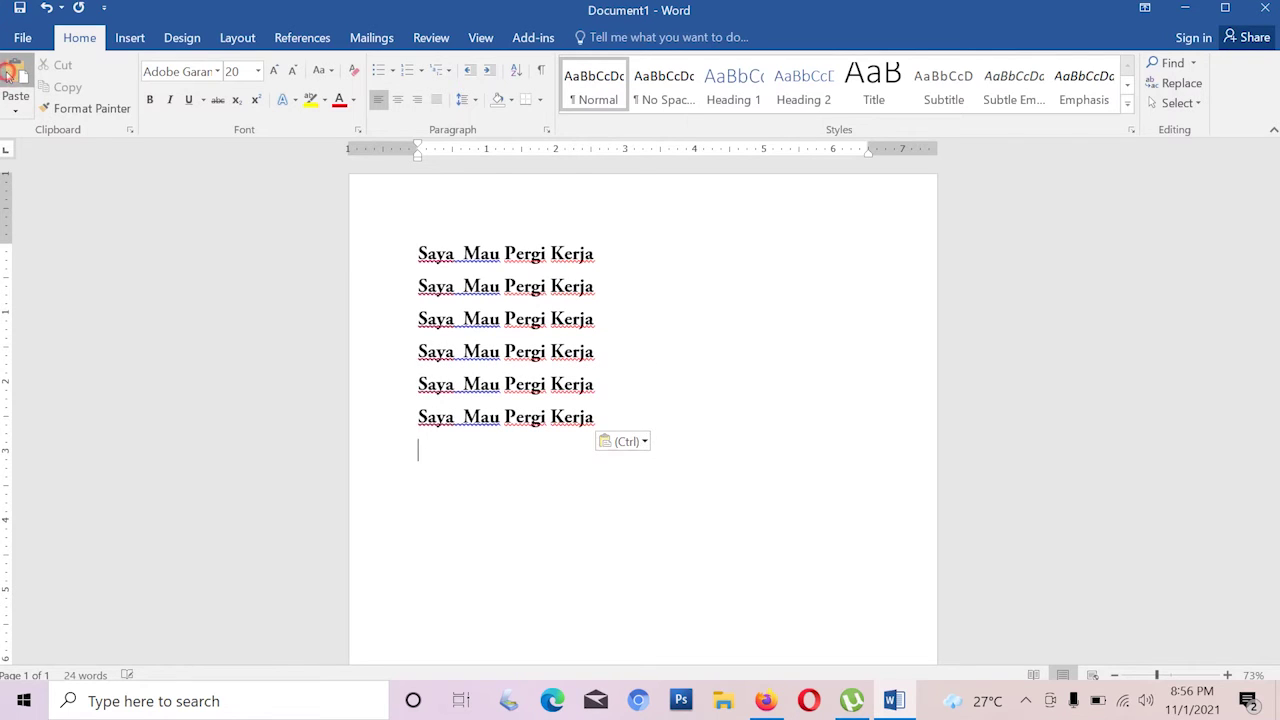
click(9, 76)
click(9, 76)
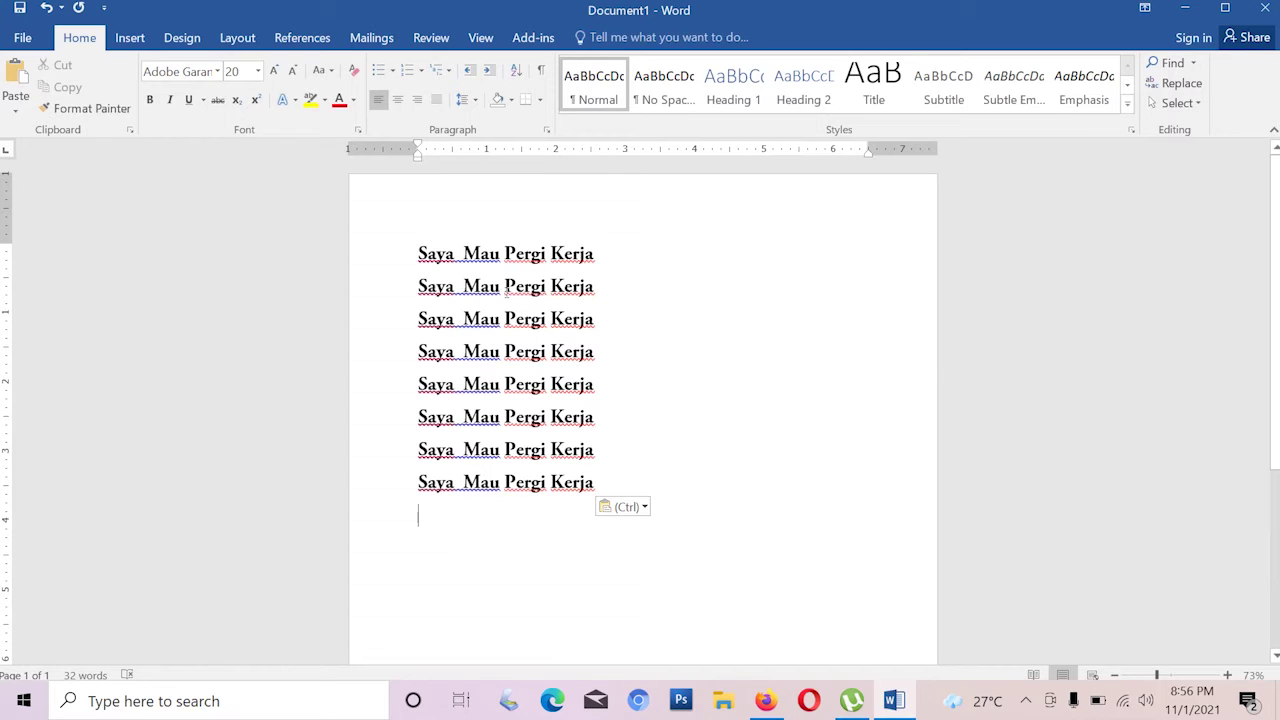
click(600, 285)
drag(418, 253, 610, 253)
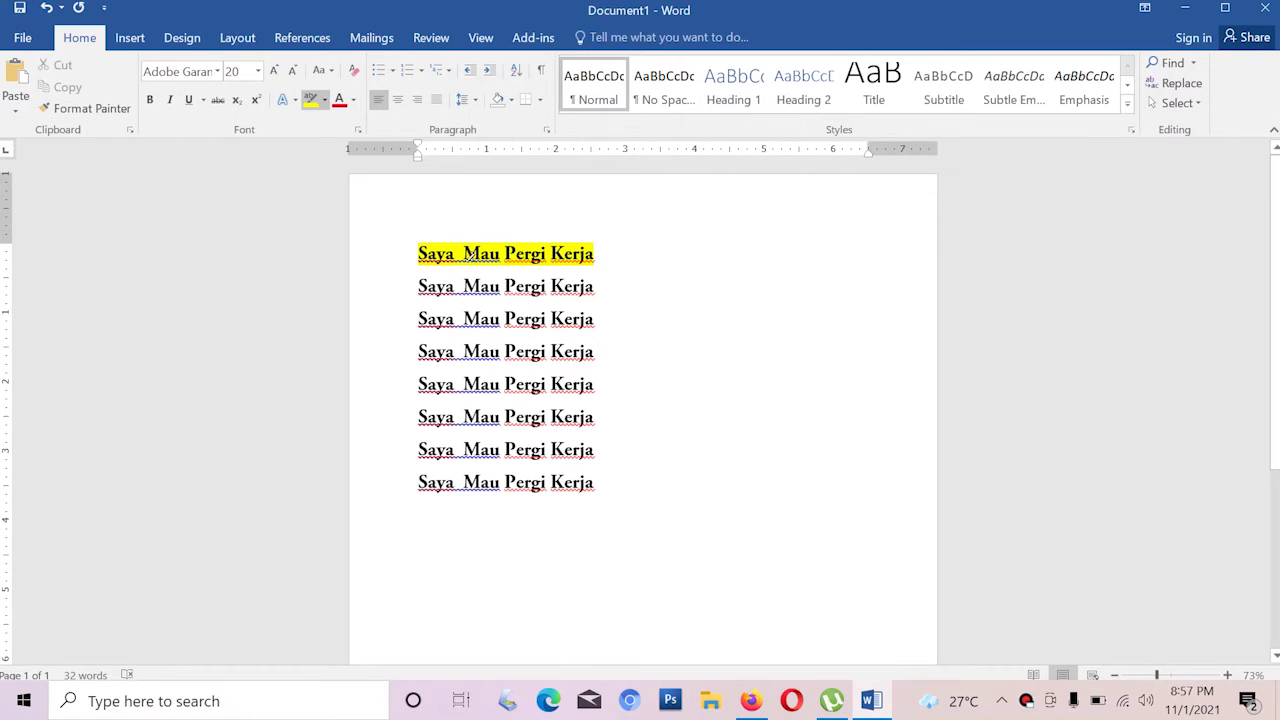
click(315, 105)
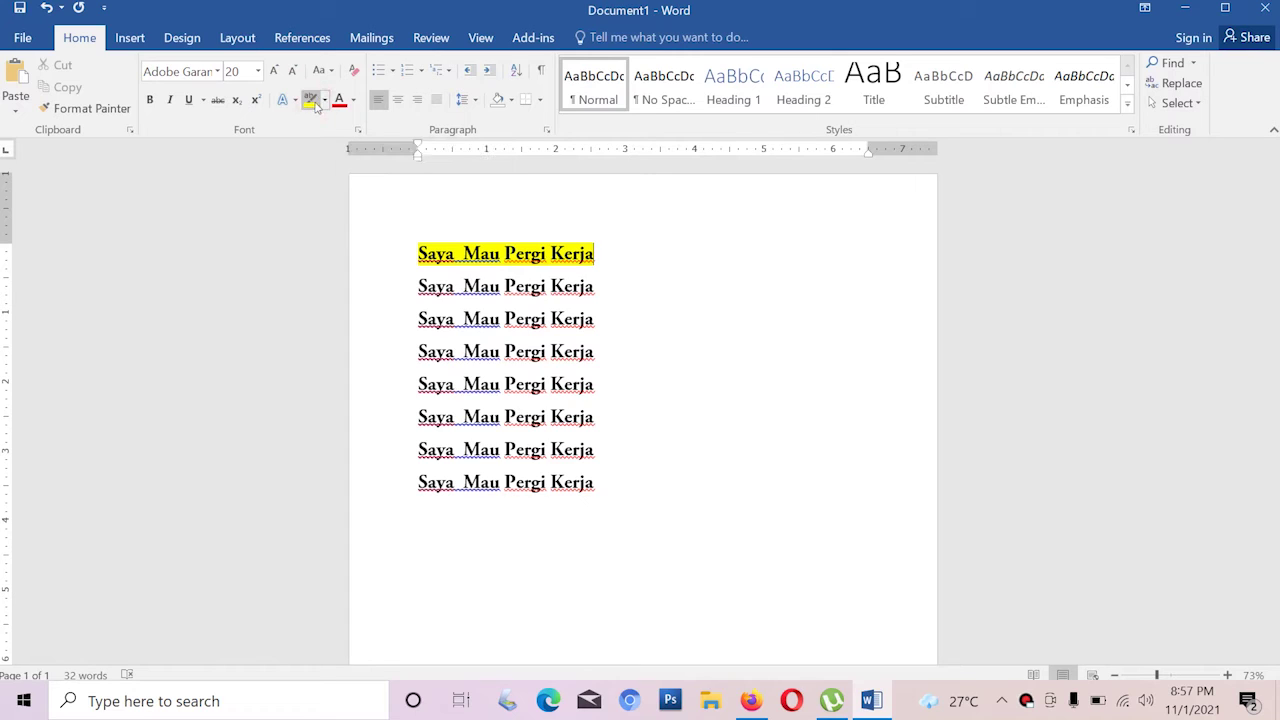
click(480, 252)
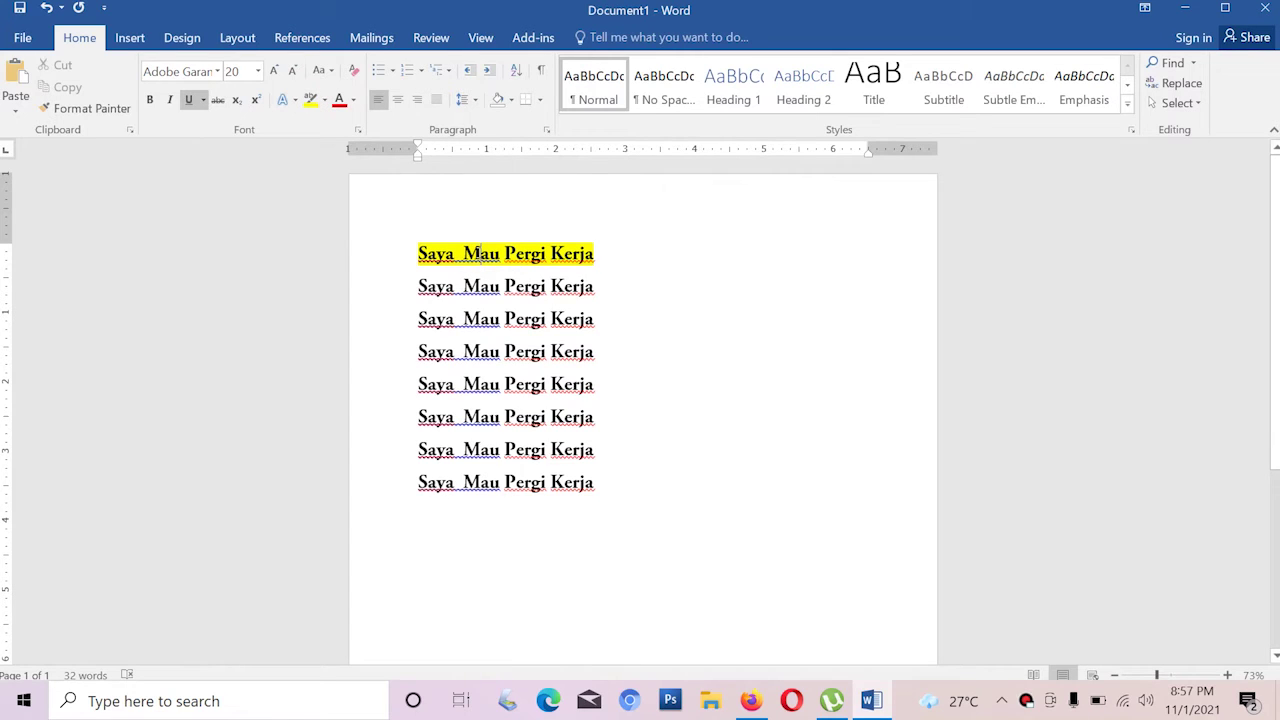
click(556, 352)
drag(418, 253, 602, 258)
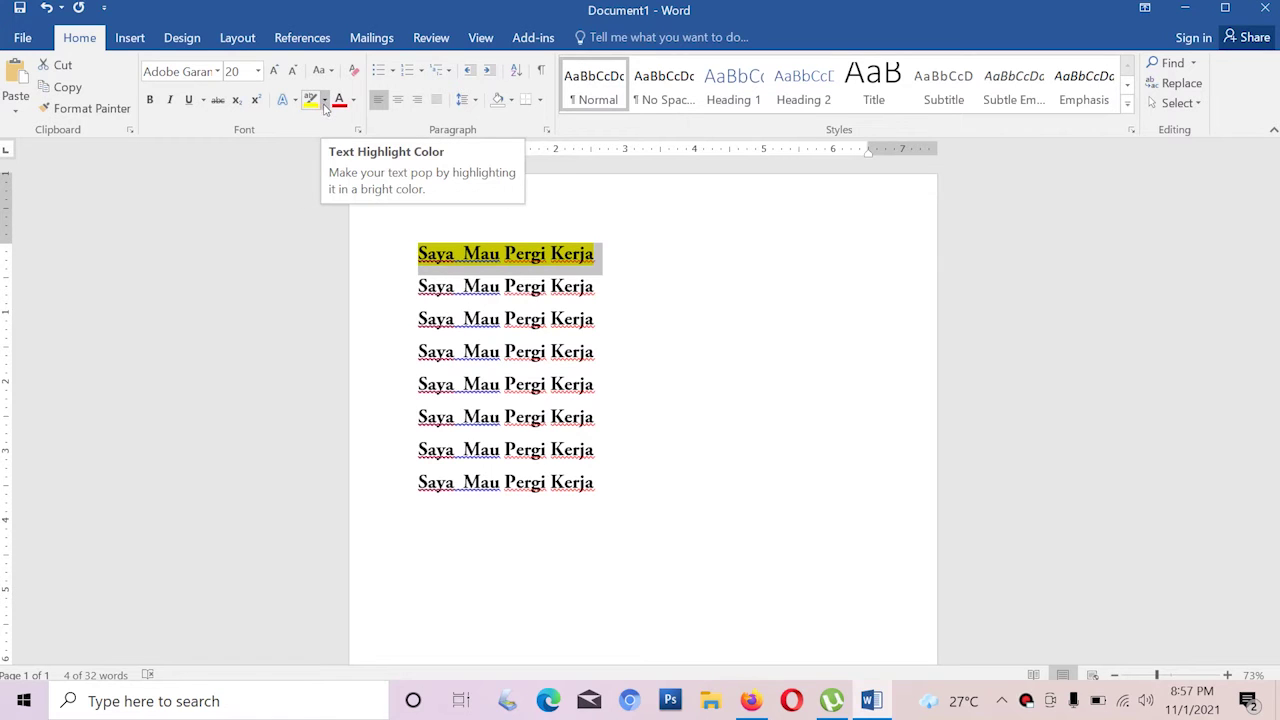
click(324, 101)
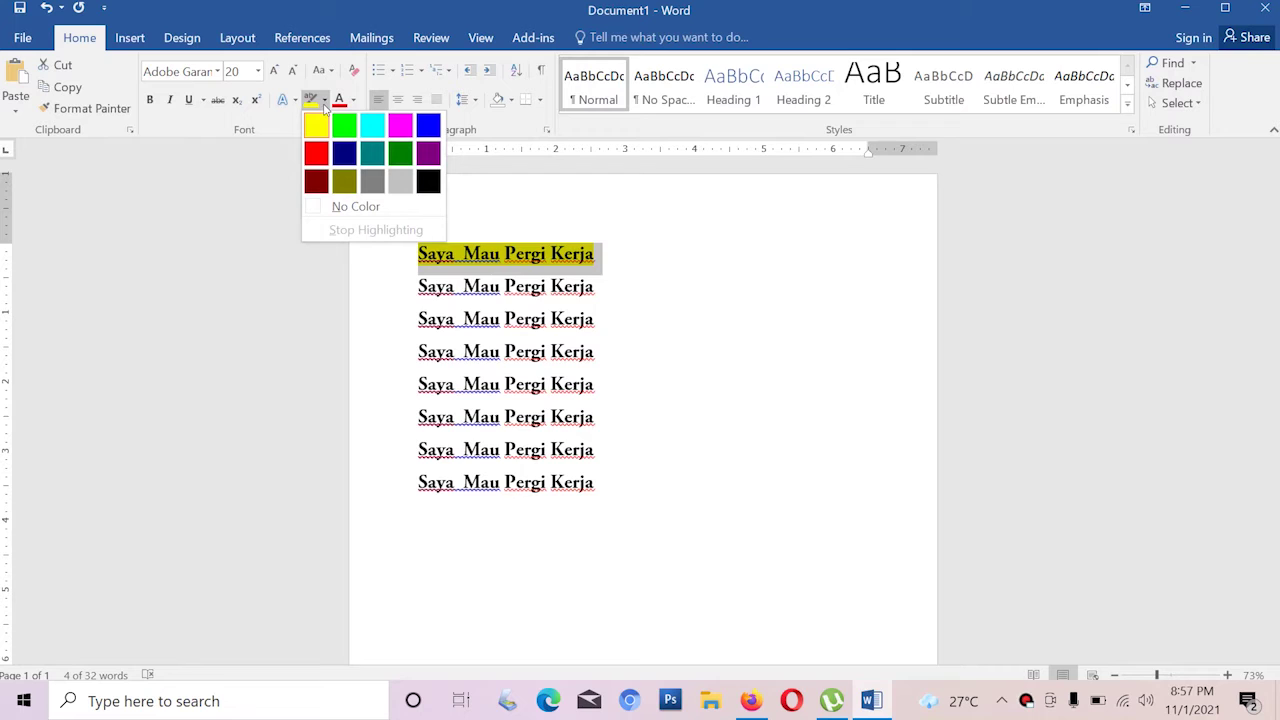
click(348, 208)
click(604, 266)
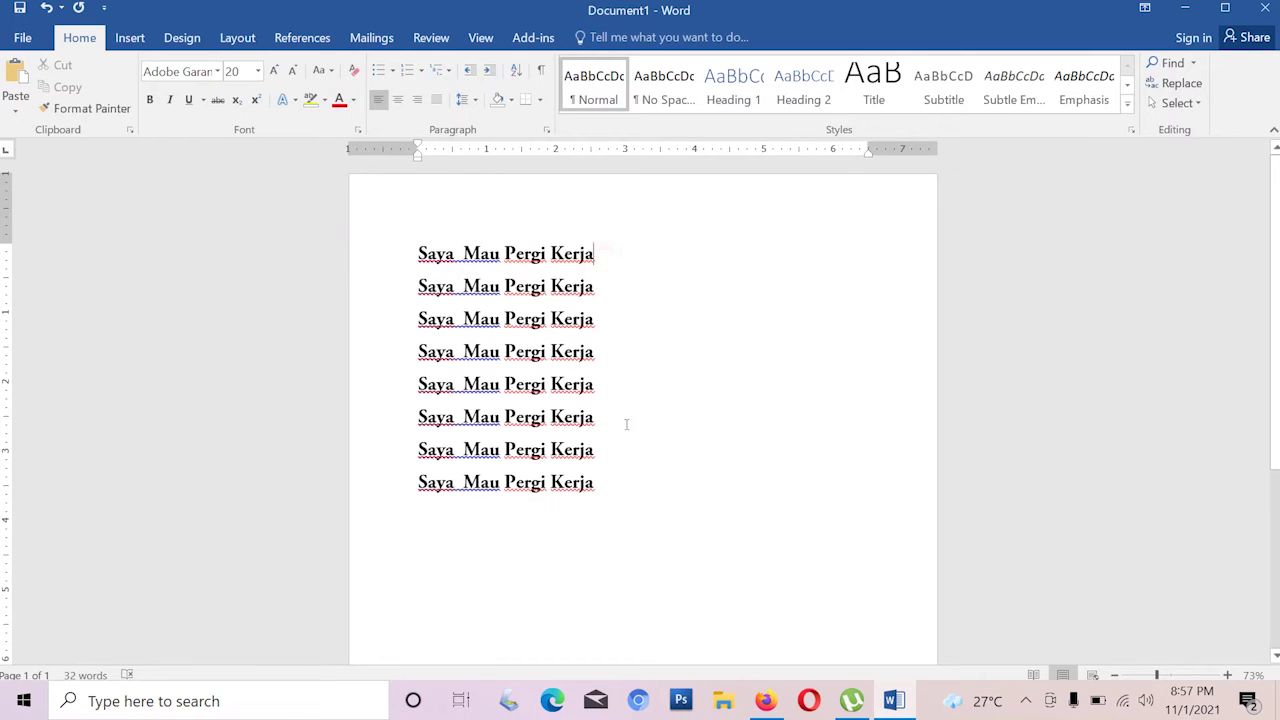
mouse_move(604, 483)
mouse_down()
mouse_move(540, 443)
mouse_move(416, 248)
mouse_up()
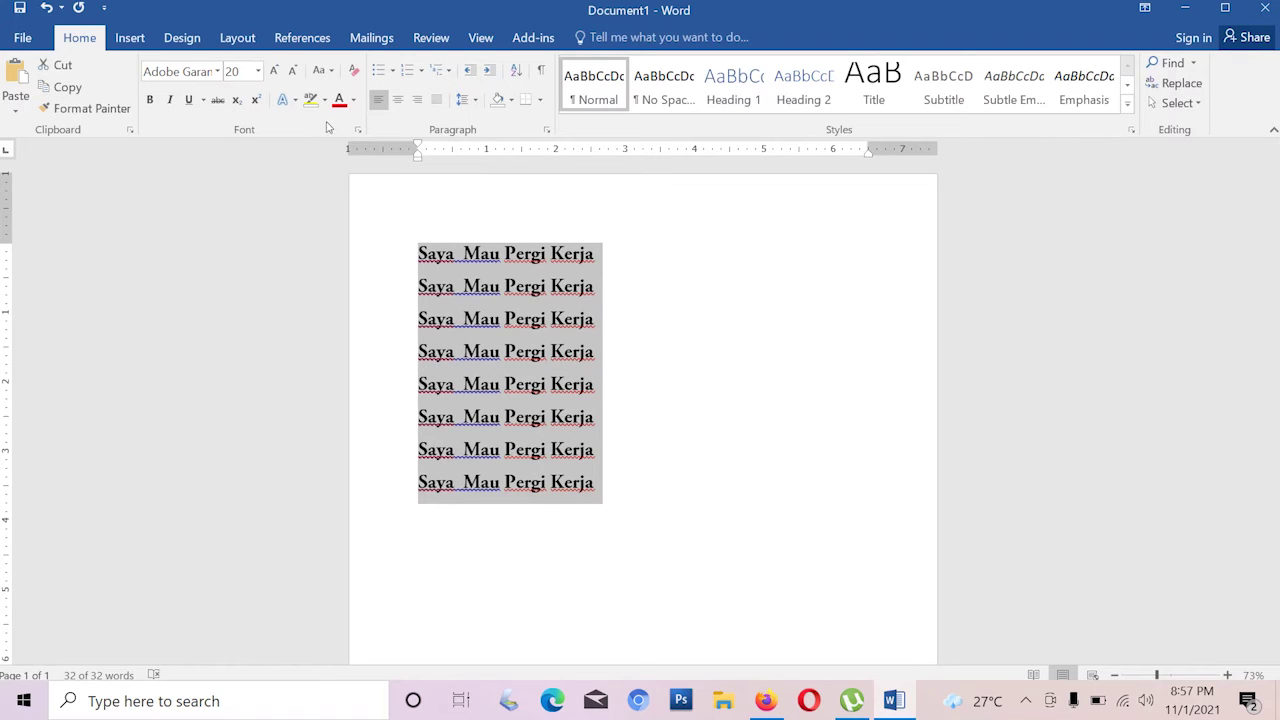
Give all eight selected lines the orange theme font colour.
click(353, 100)
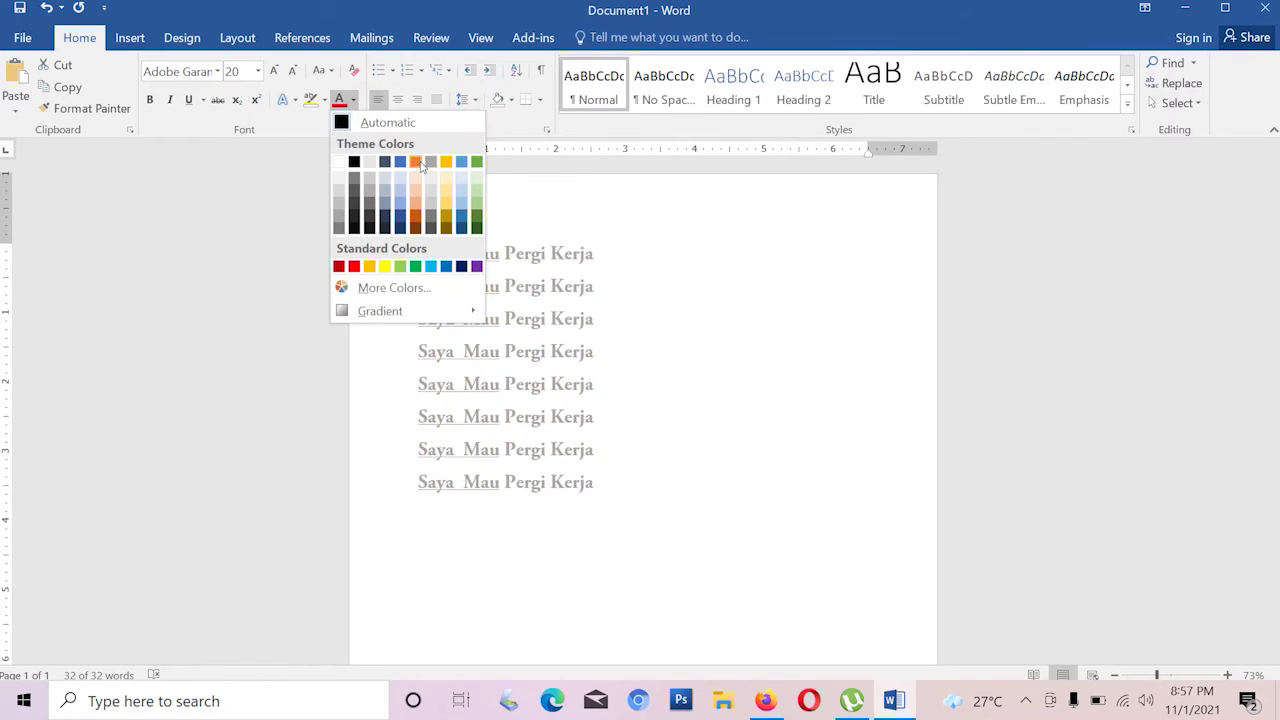
click(410, 166)
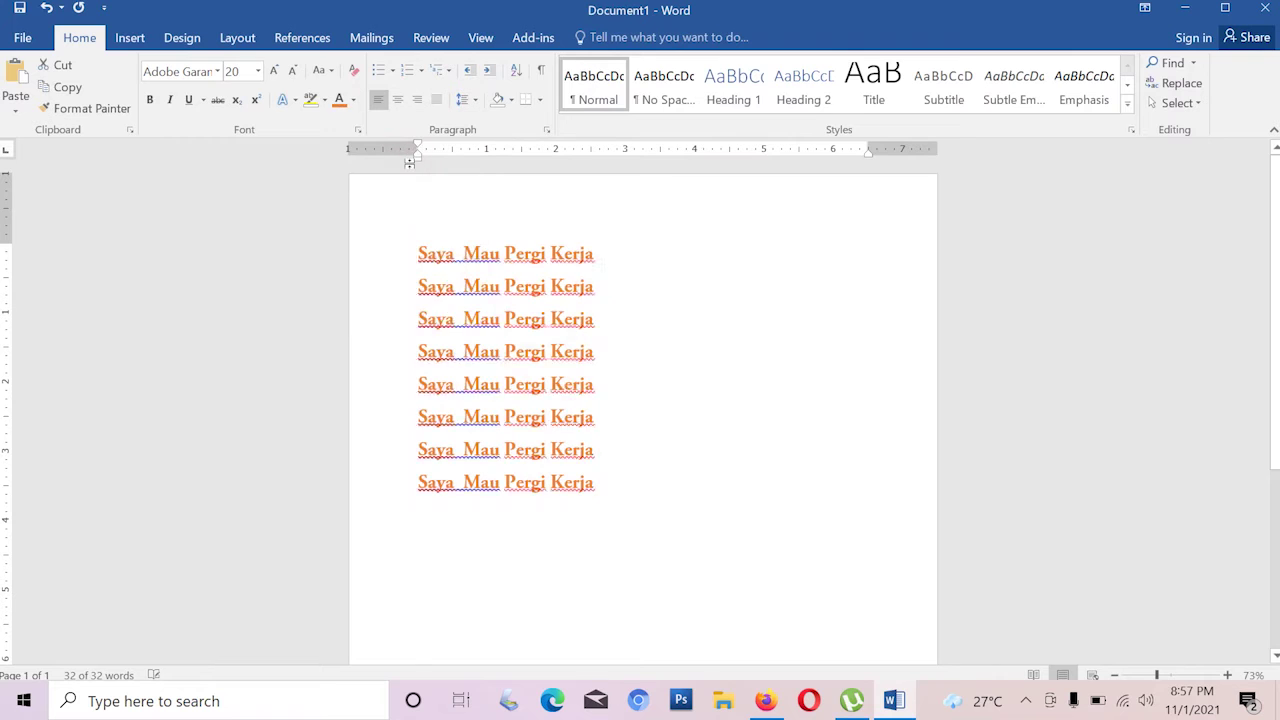
click(353, 102)
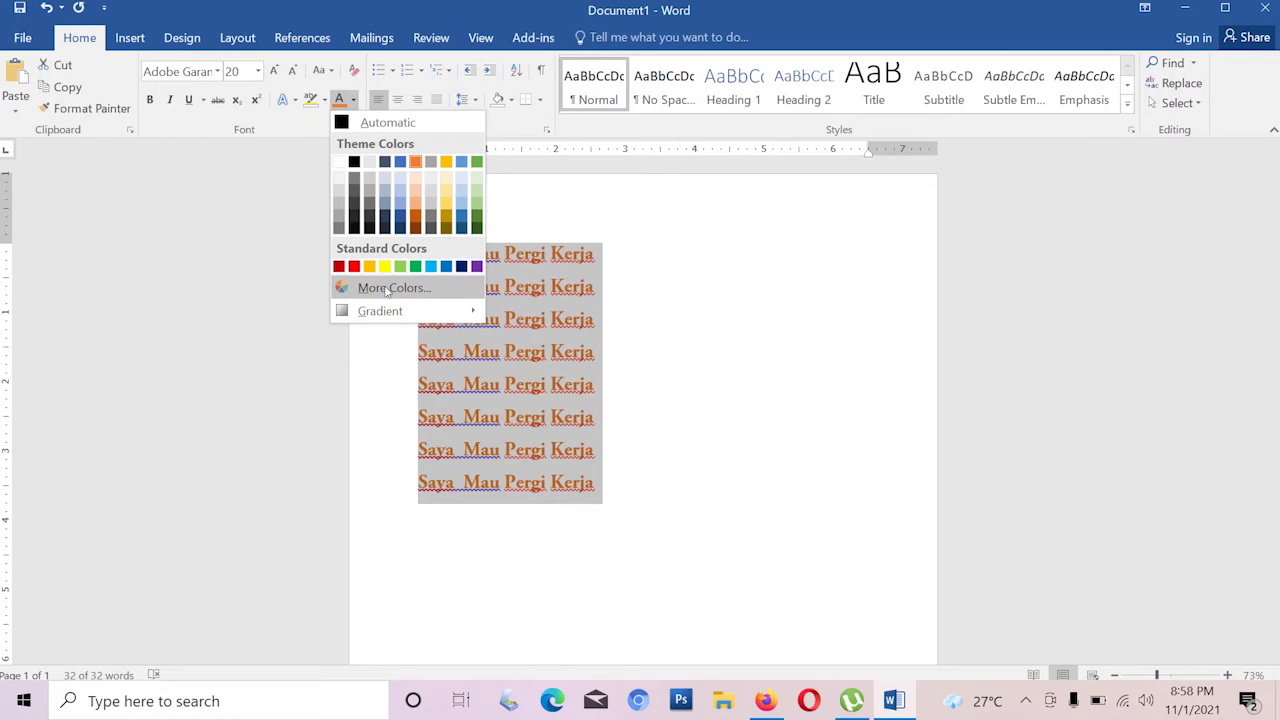
Try several shades in More Colors, then apply a green from the Standard palette.
click(388, 288)
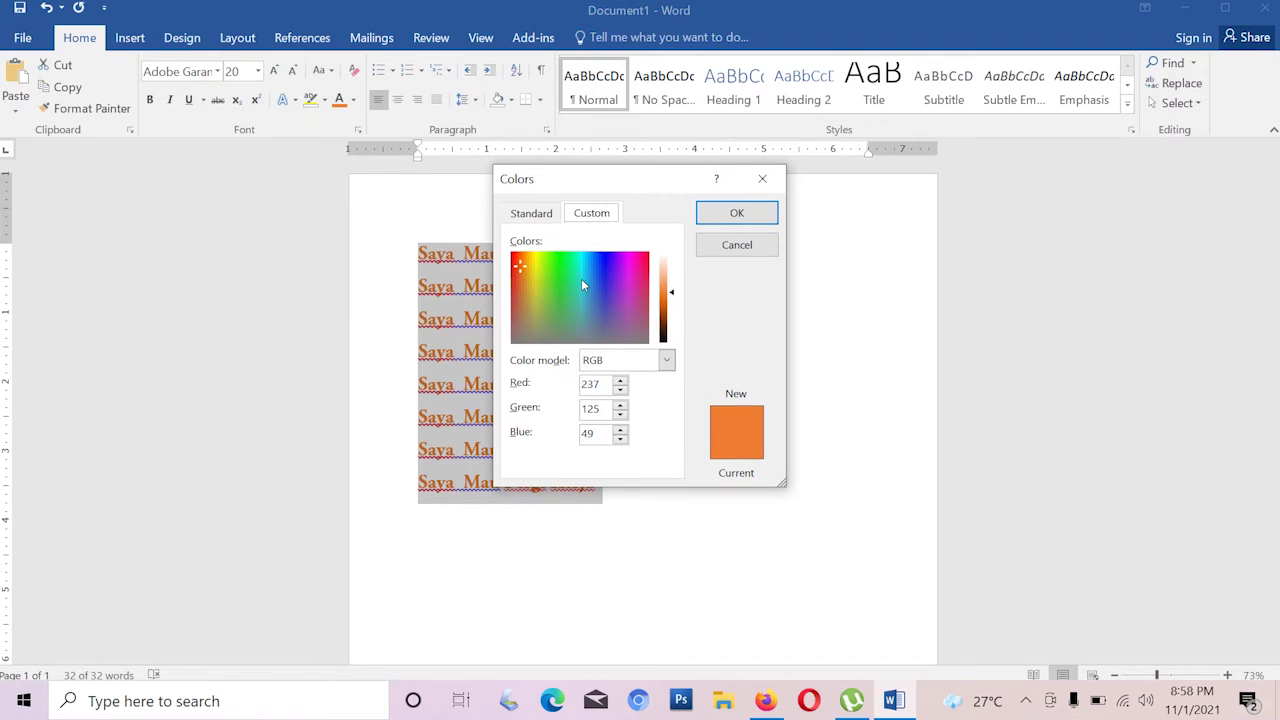
mouse_move(606, 288)
mouse_down()
mouse_move(598, 273)
mouse_move(604, 316)
mouse_move(604, 280)
mouse_up()
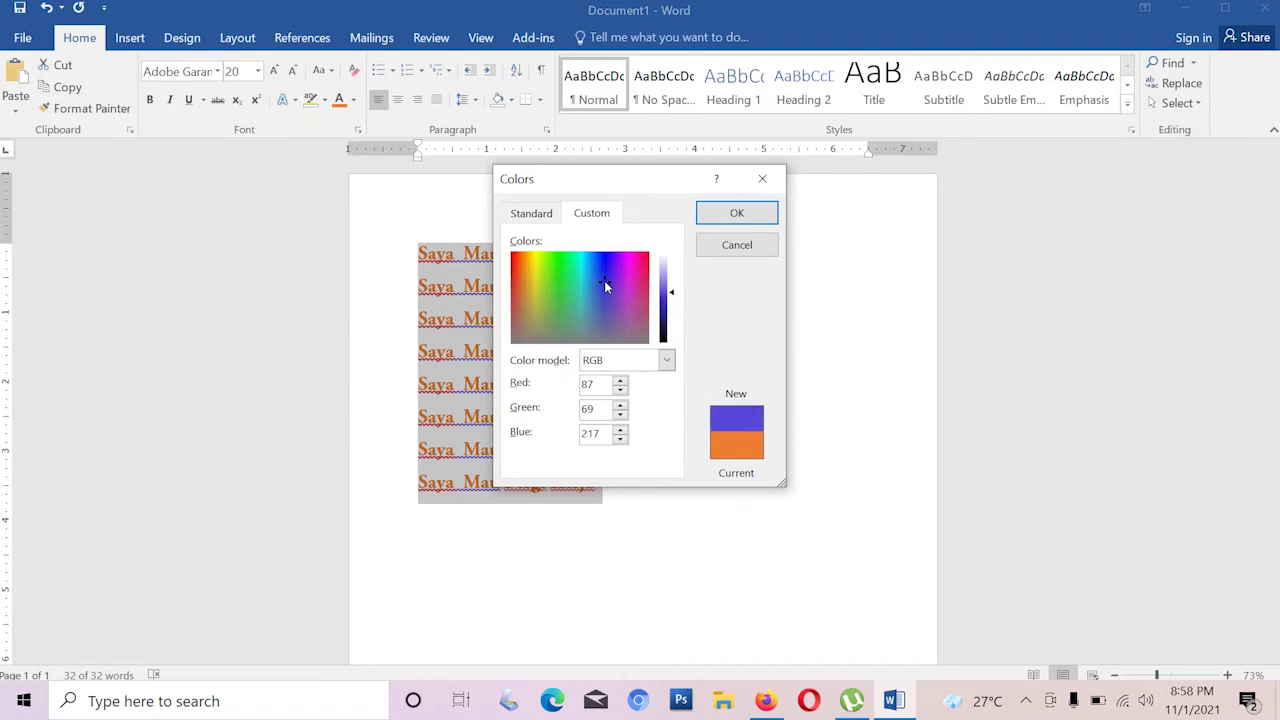
click(538, 284)
drag(538, 284, 525, 262)
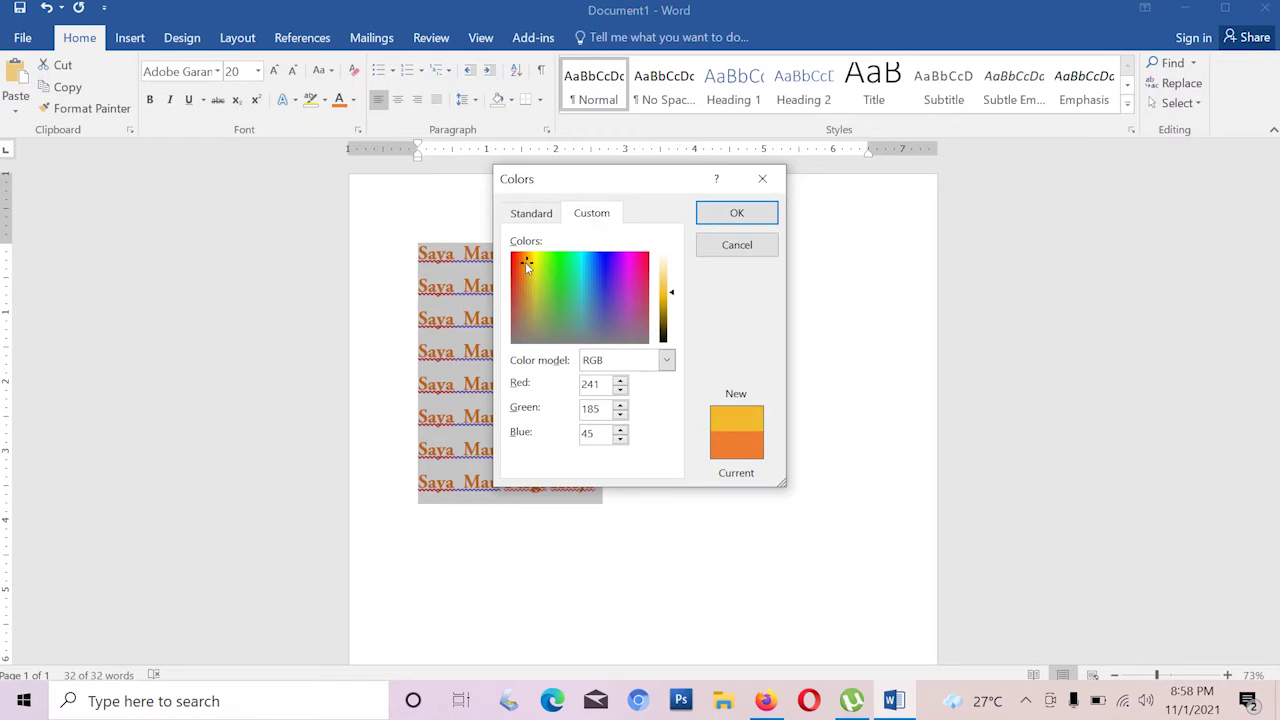
click(531, 213)
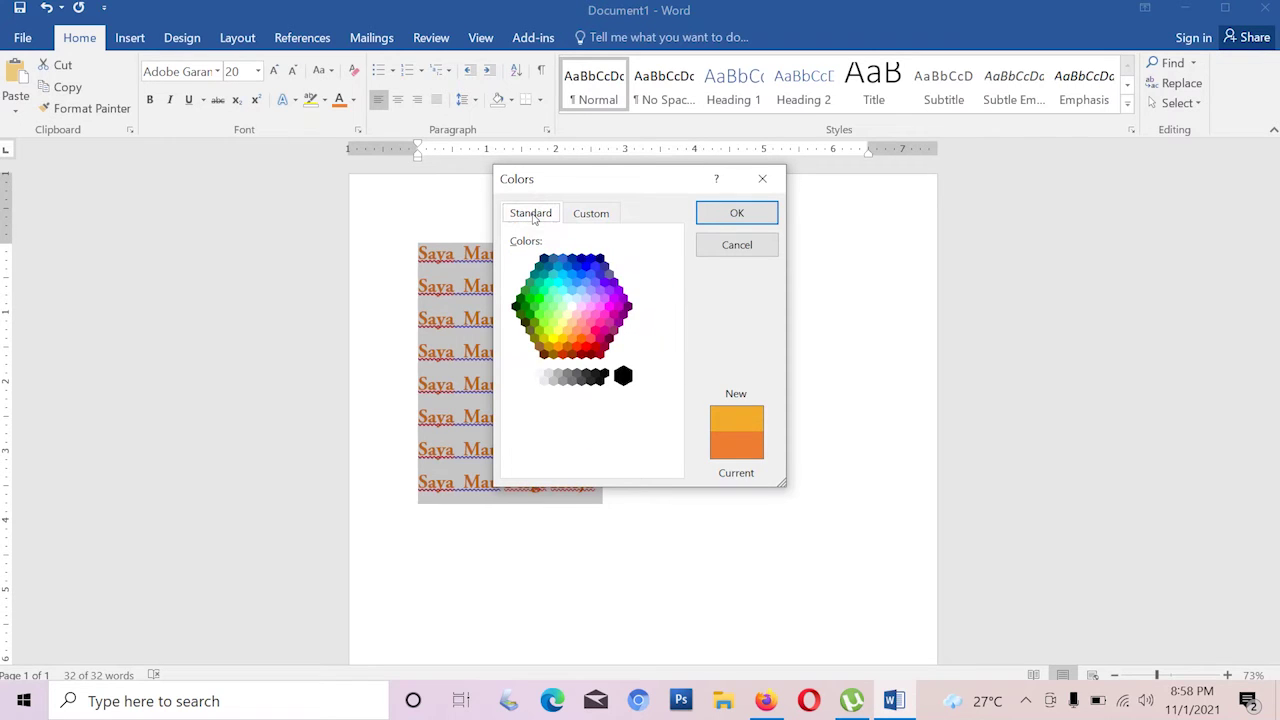
click(604, 300)
click(595, 283)
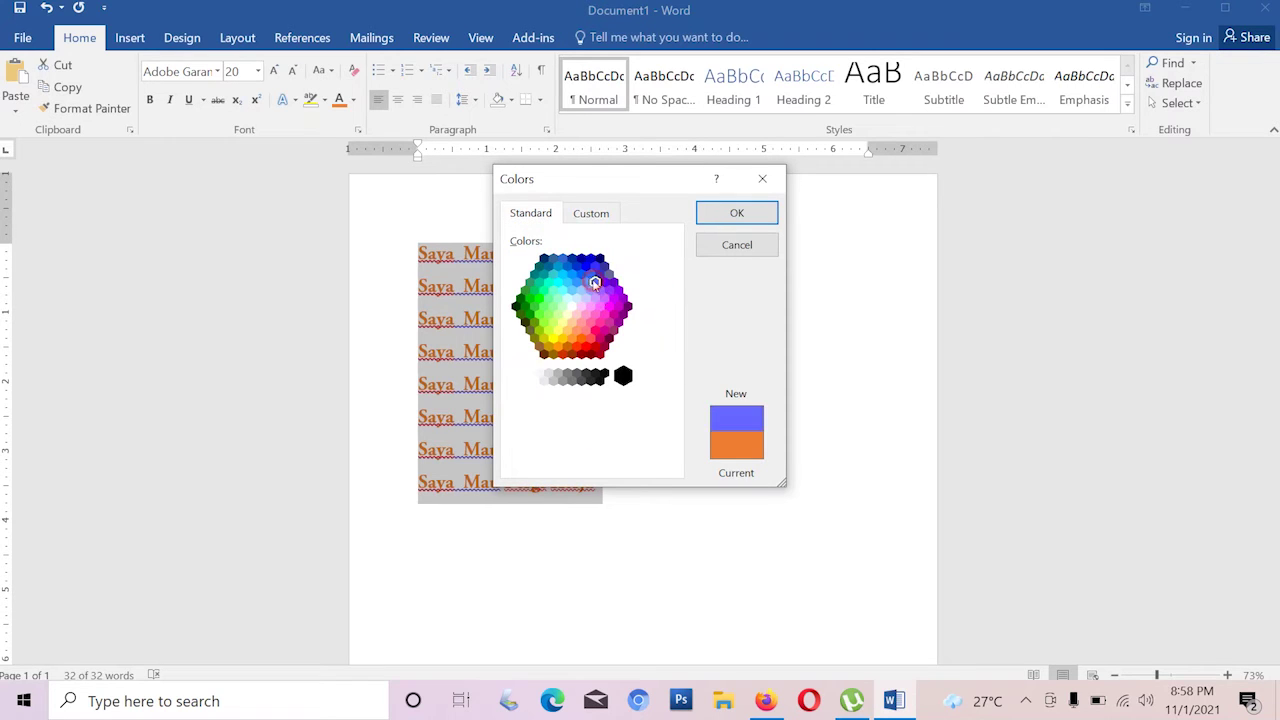
click(558, 329)
click(536, 307)
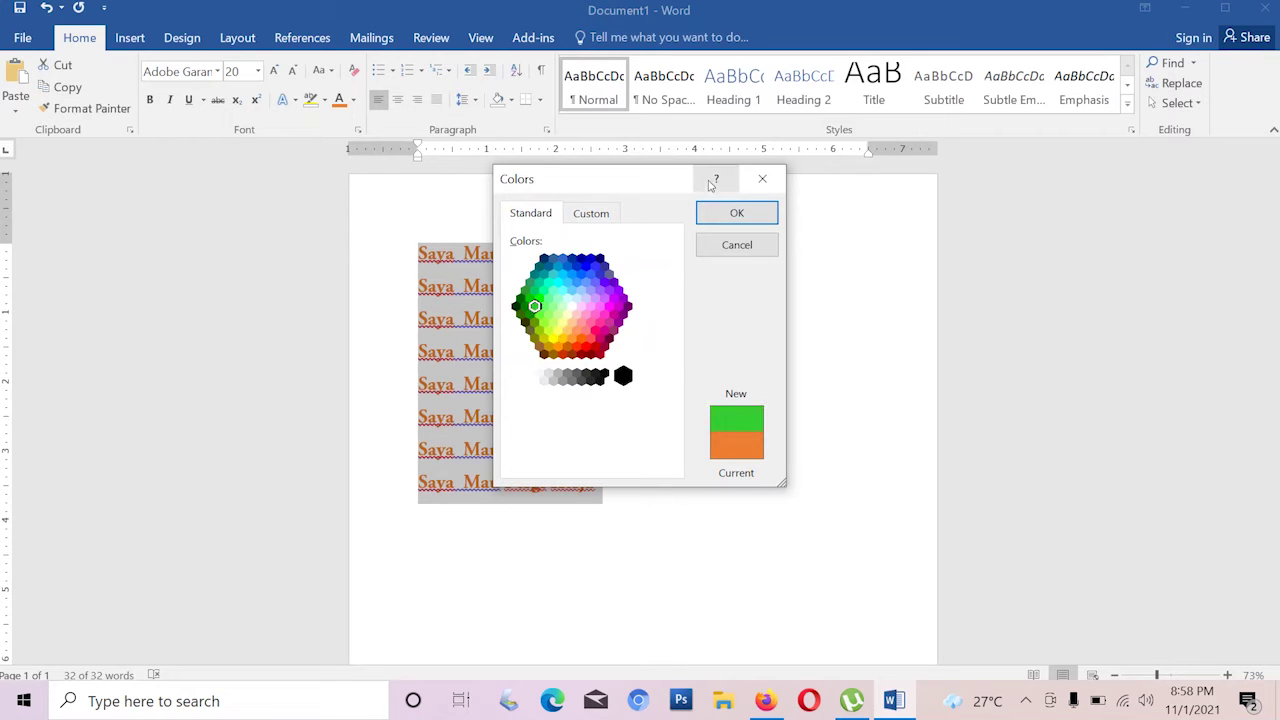
click(738, 214)
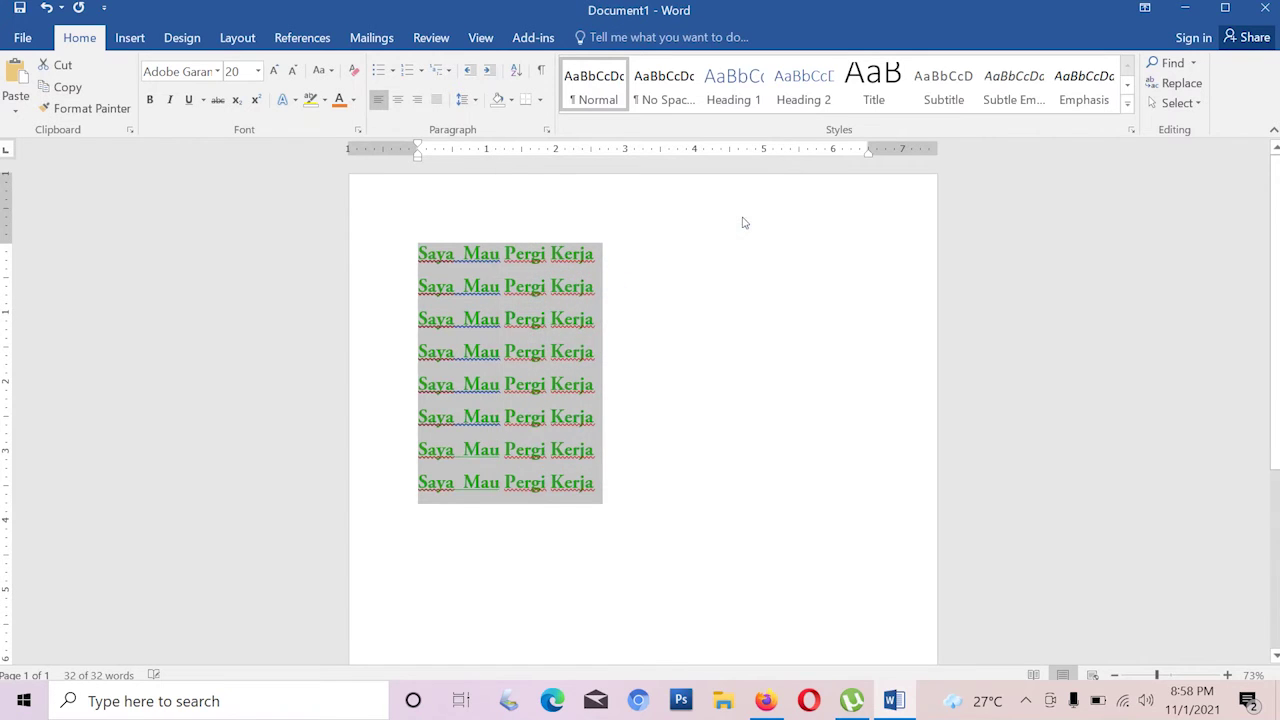
Centre the third 'Saya Mau Pergi Kerja' line, then undo the centring with Ctrl+Z.
click(668, 319)
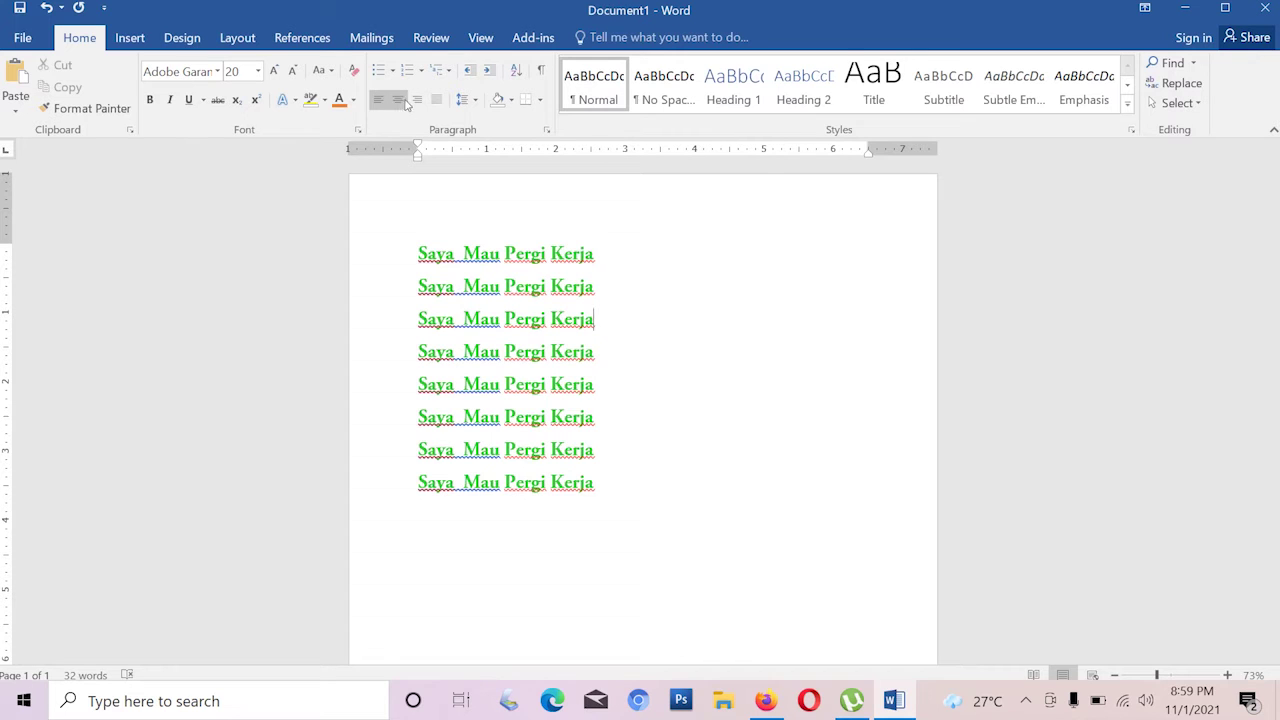
click(400, 104)
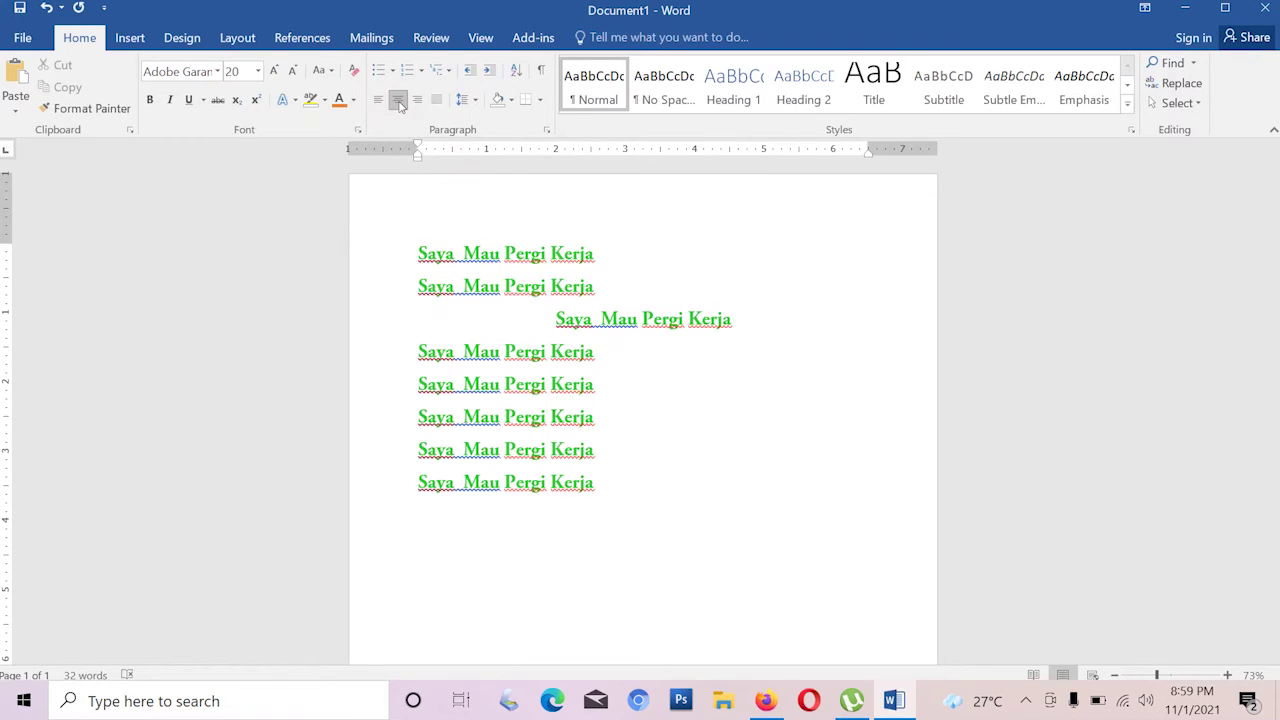
key(ctrl+z)
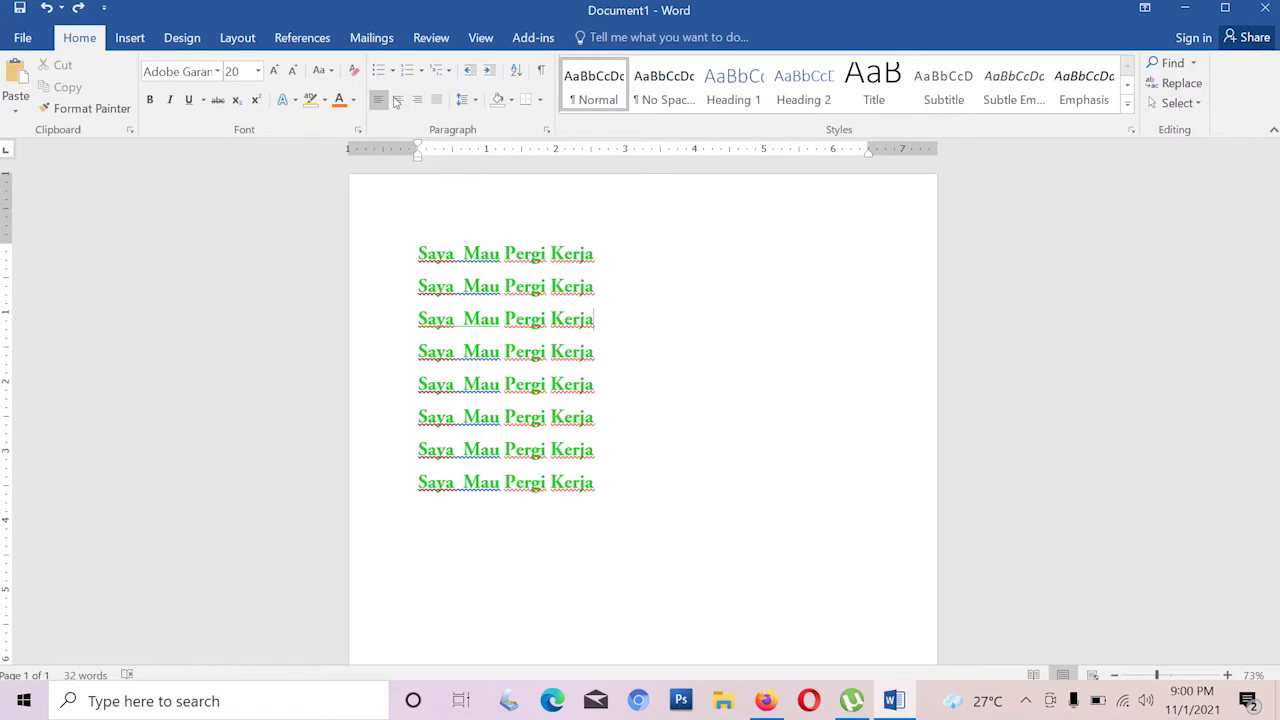
Select all eight lines and try centre, left and right alignment, finishing with Justify.
click(466, 316)
click(418, 254)
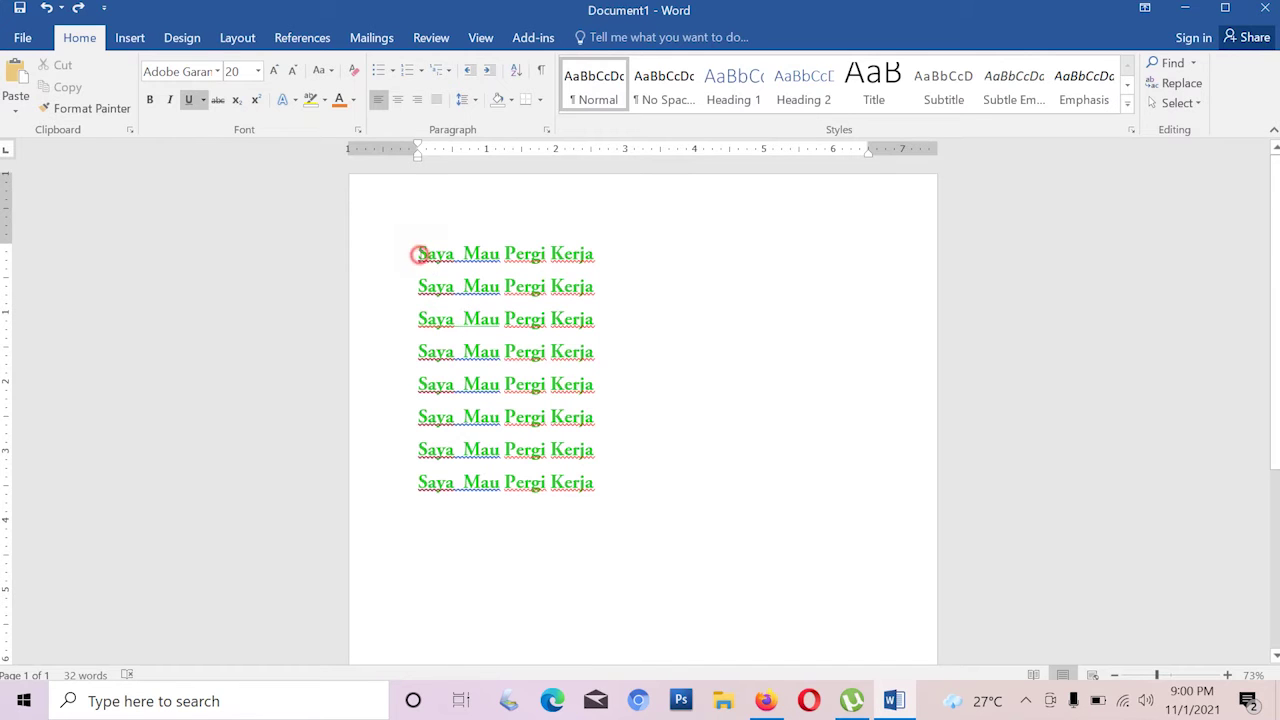
drag(418, 254, 601, 481)
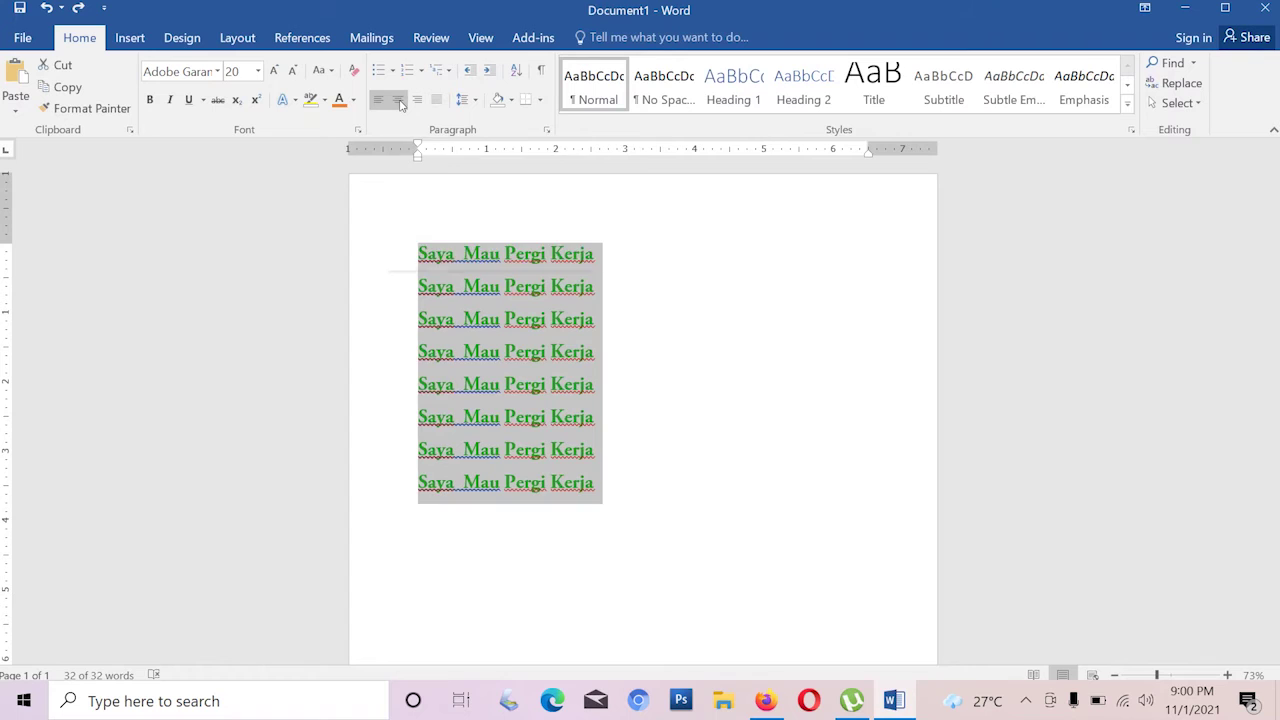
click(398, 101)
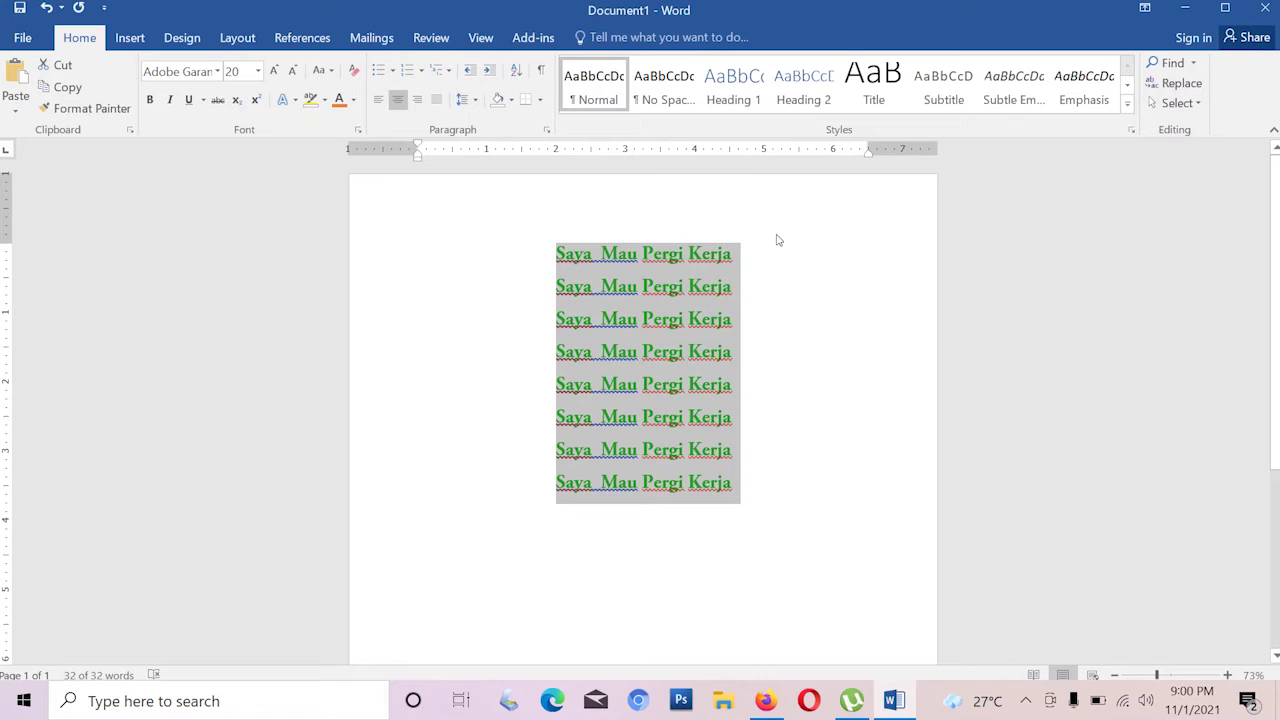
click(378, 103)
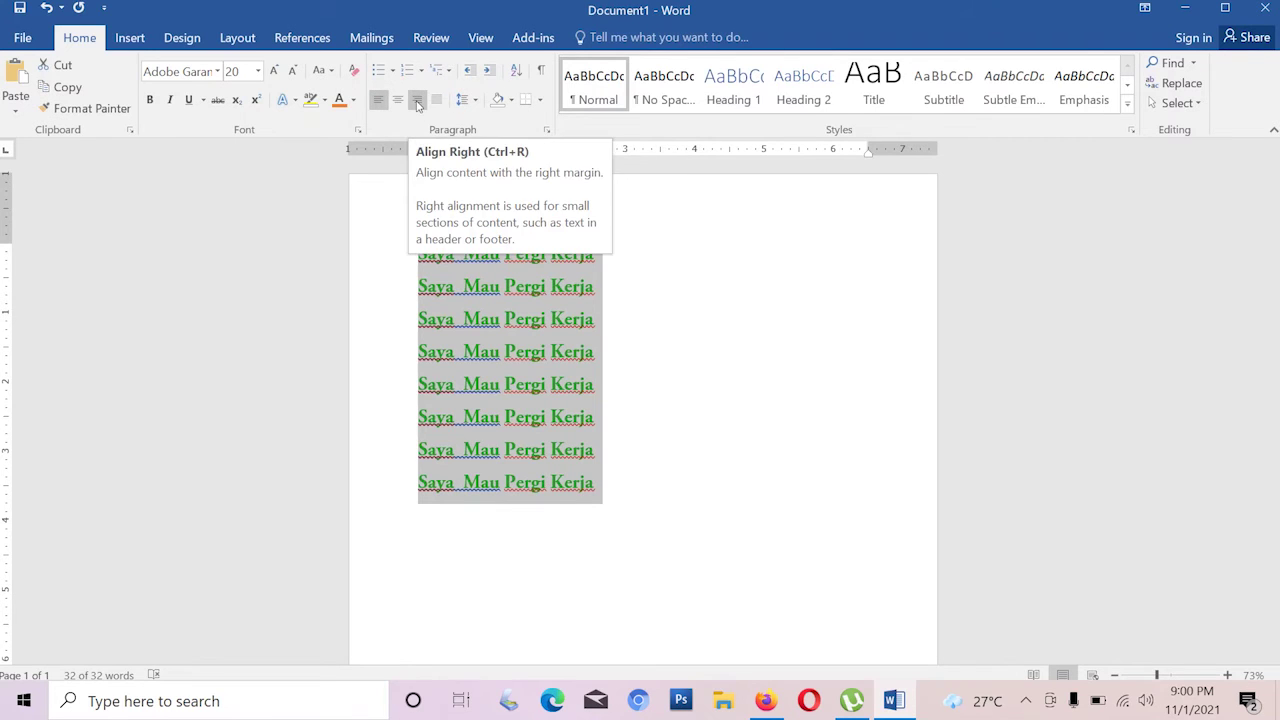
click(418, 101)
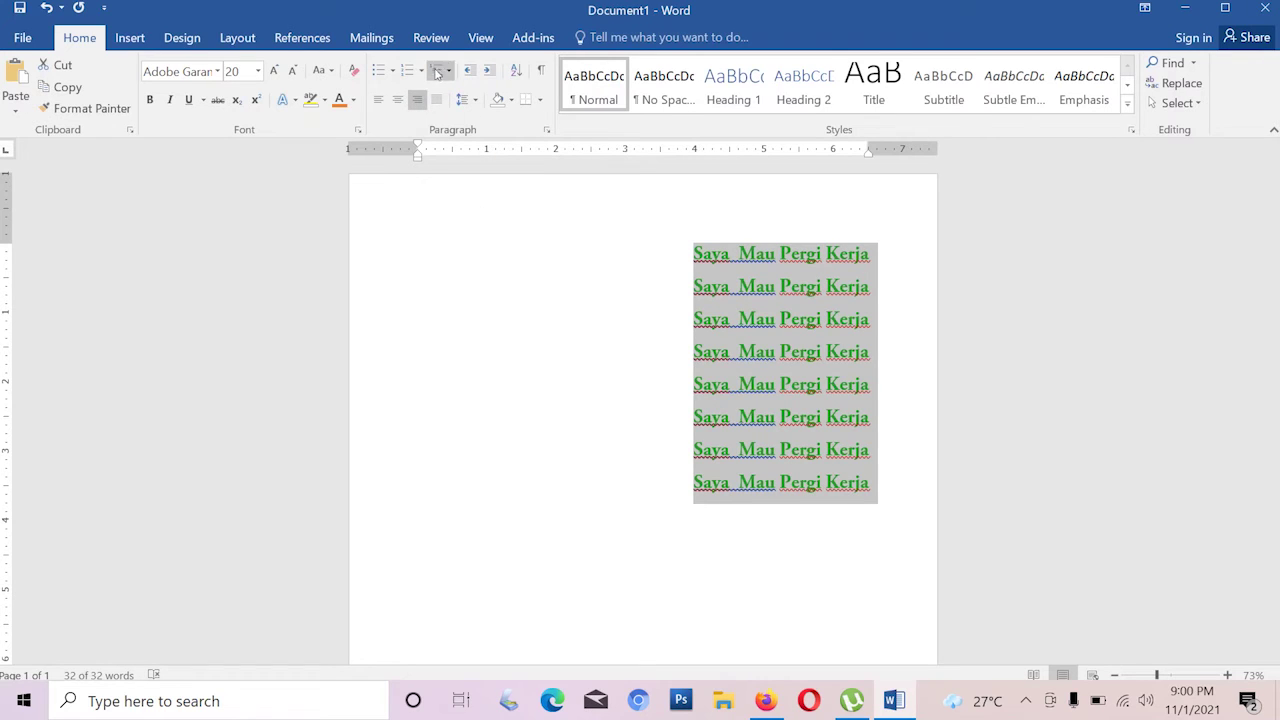
click(437, 101)
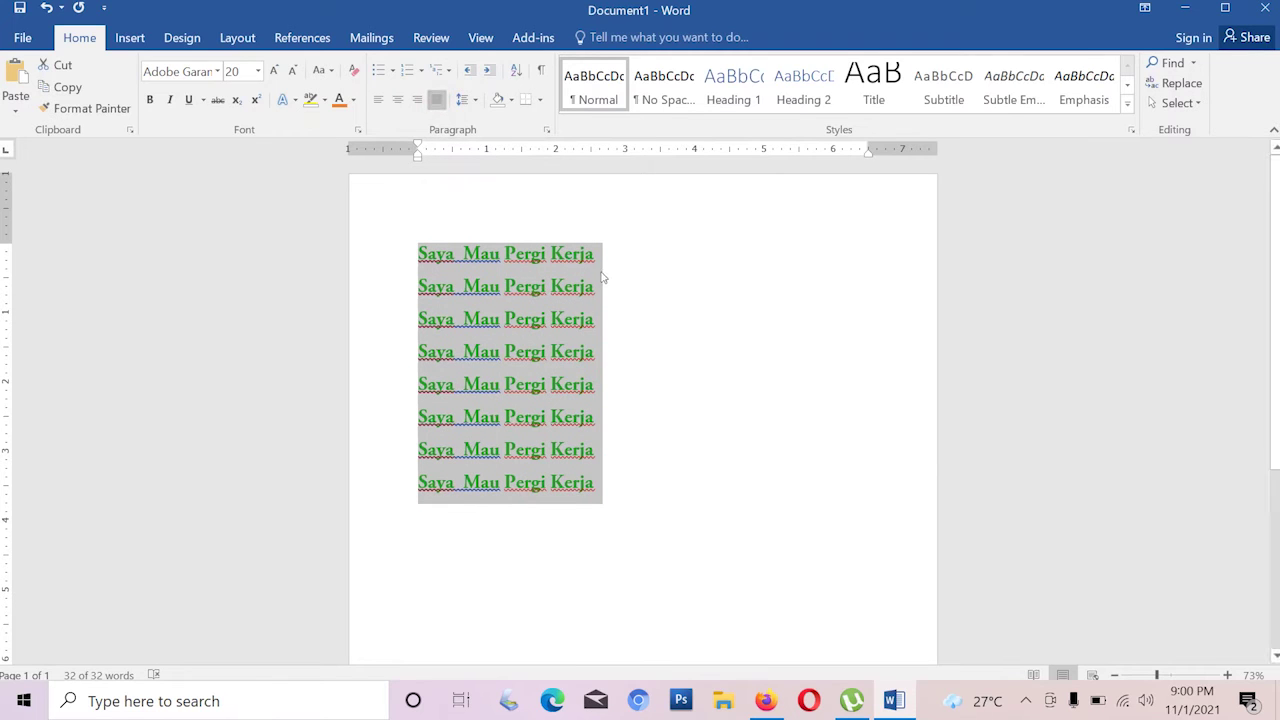
click(605, 259)
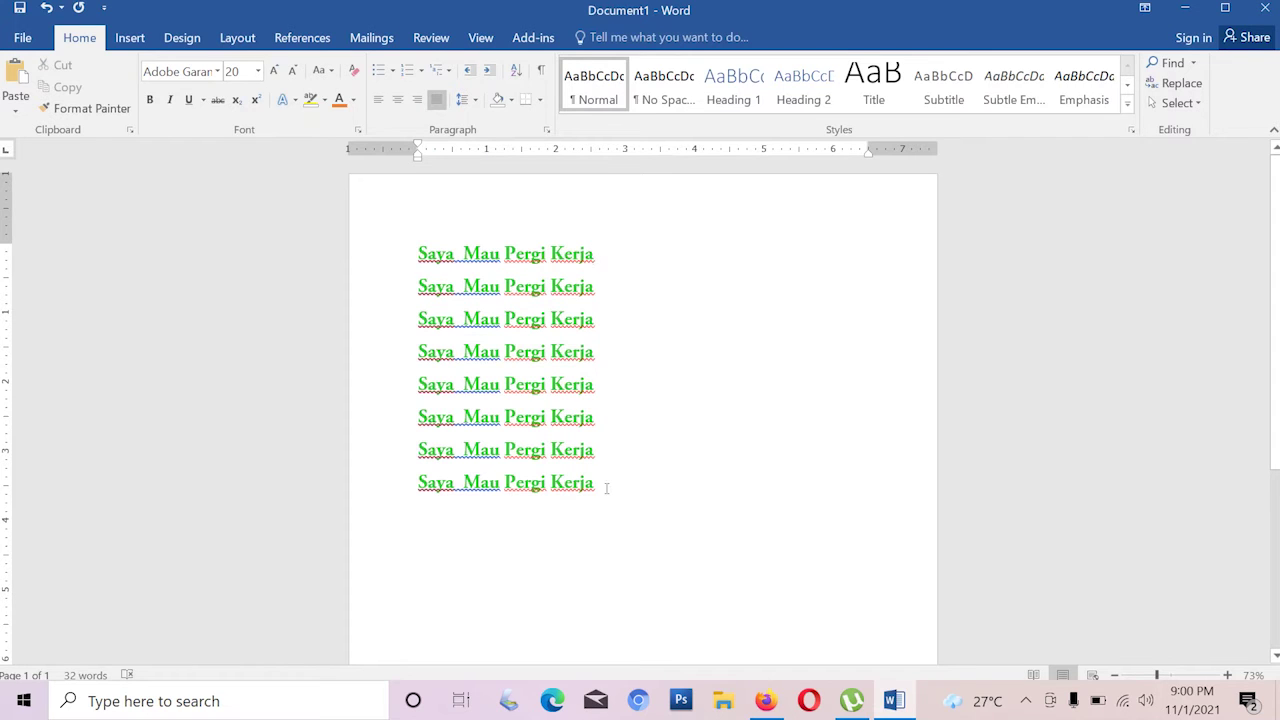
Delete lines 2–8 and type a long run of random letters after 'Kerja'.
drag(606, 487, 391, 296)
key(Delete)
key(BackSpace)
text(n)
key(BackSpace)
text(kajsdlajdlad)
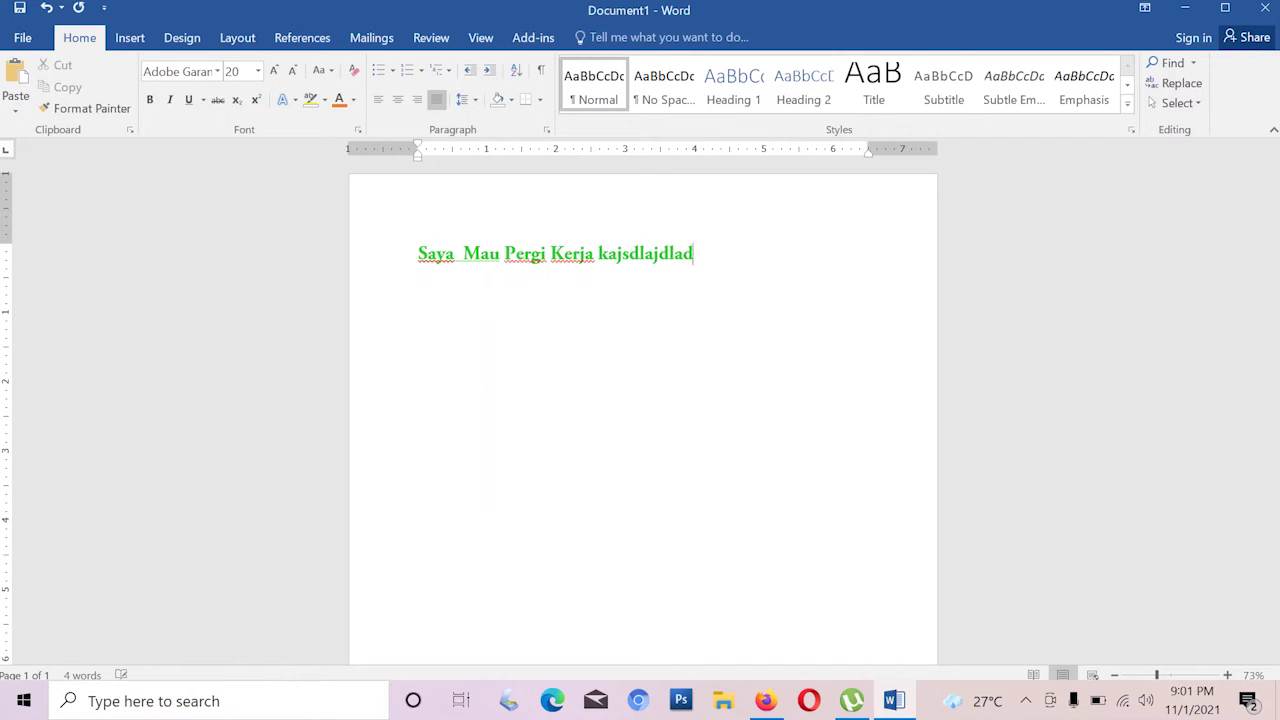
text(lkajdsklasjdkalsdjkasjdklsajdsakdjjskasjdksaljdlkadjjslkasjdlkajdlka)
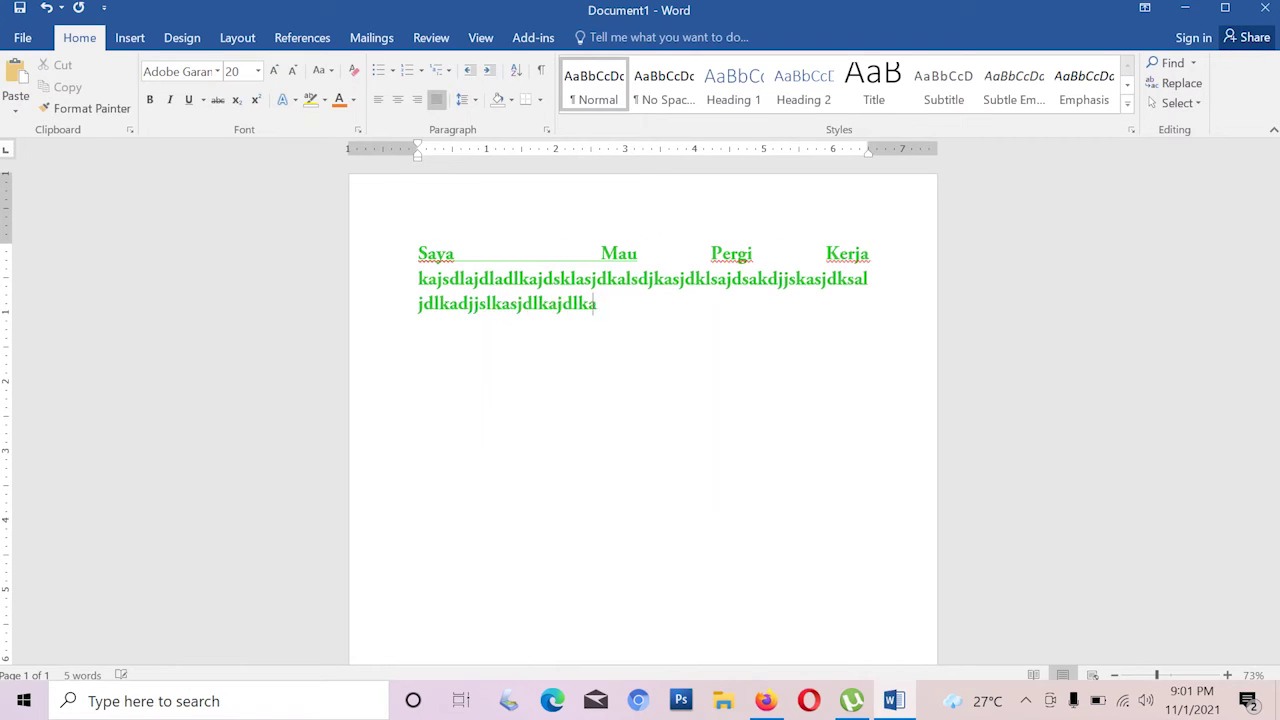
text(jdlkajsdlkajsdlkajsdlksalkdjsalkdjjssadaslk)
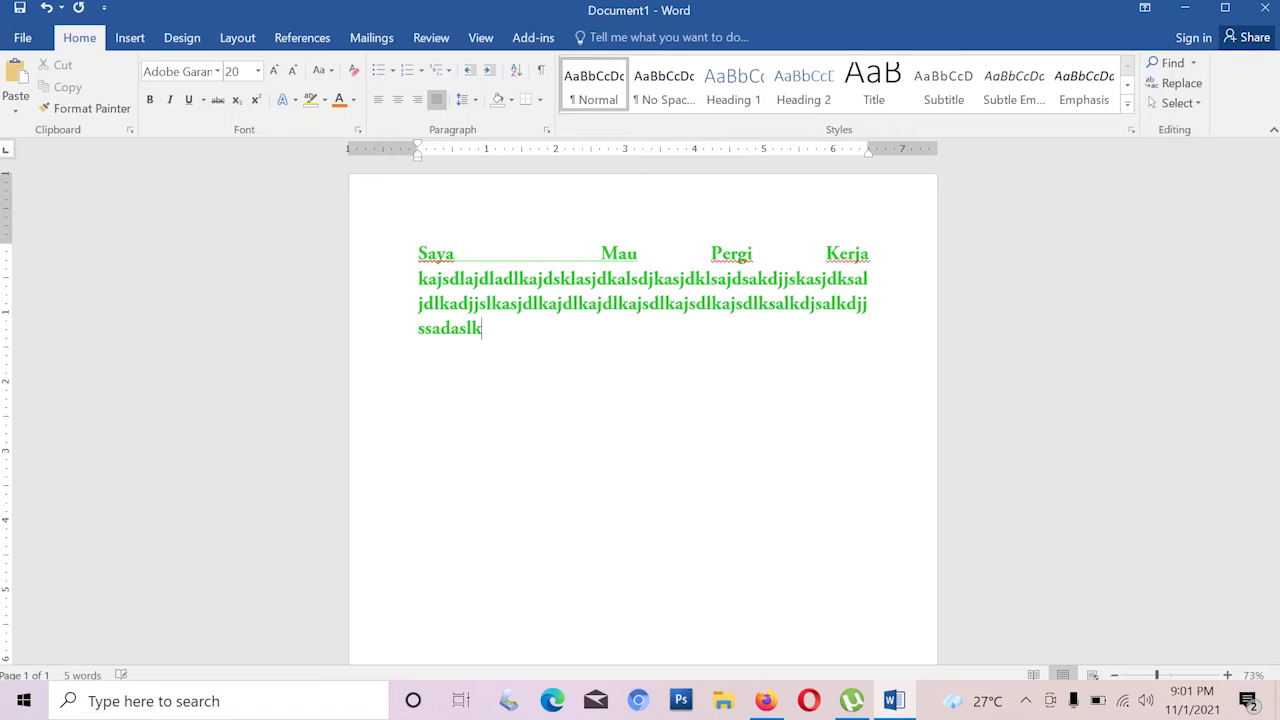
text(djsalkdjaslkdjsalkdjksajakl)
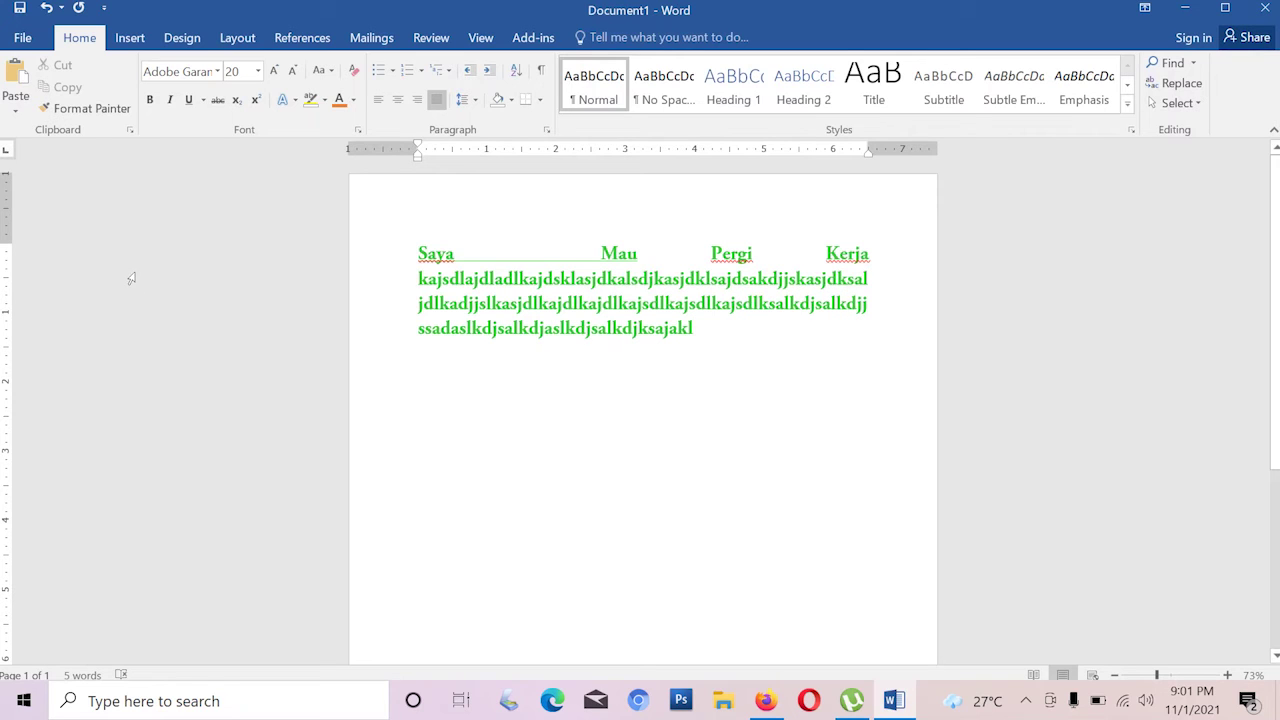
Select the paragraph, try centre and right alignment, and leave it left-aligned.
drag(419, 249, 703, 330)
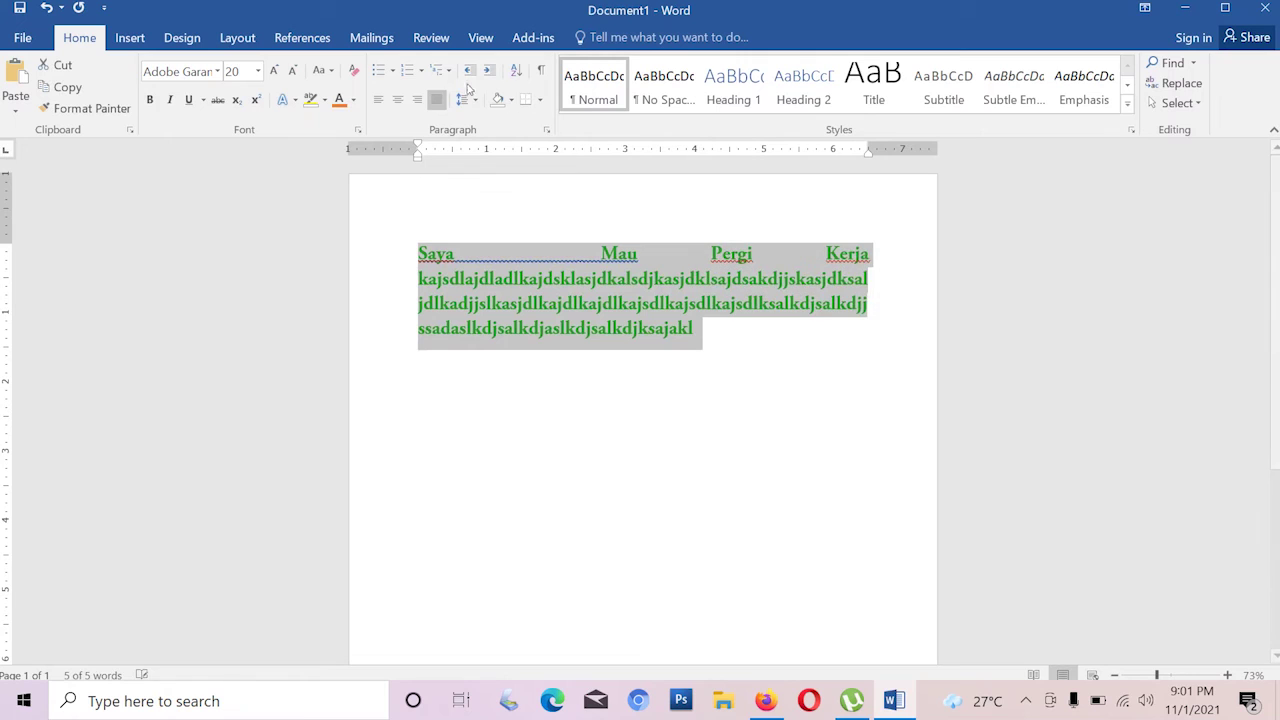
click(398, 100)
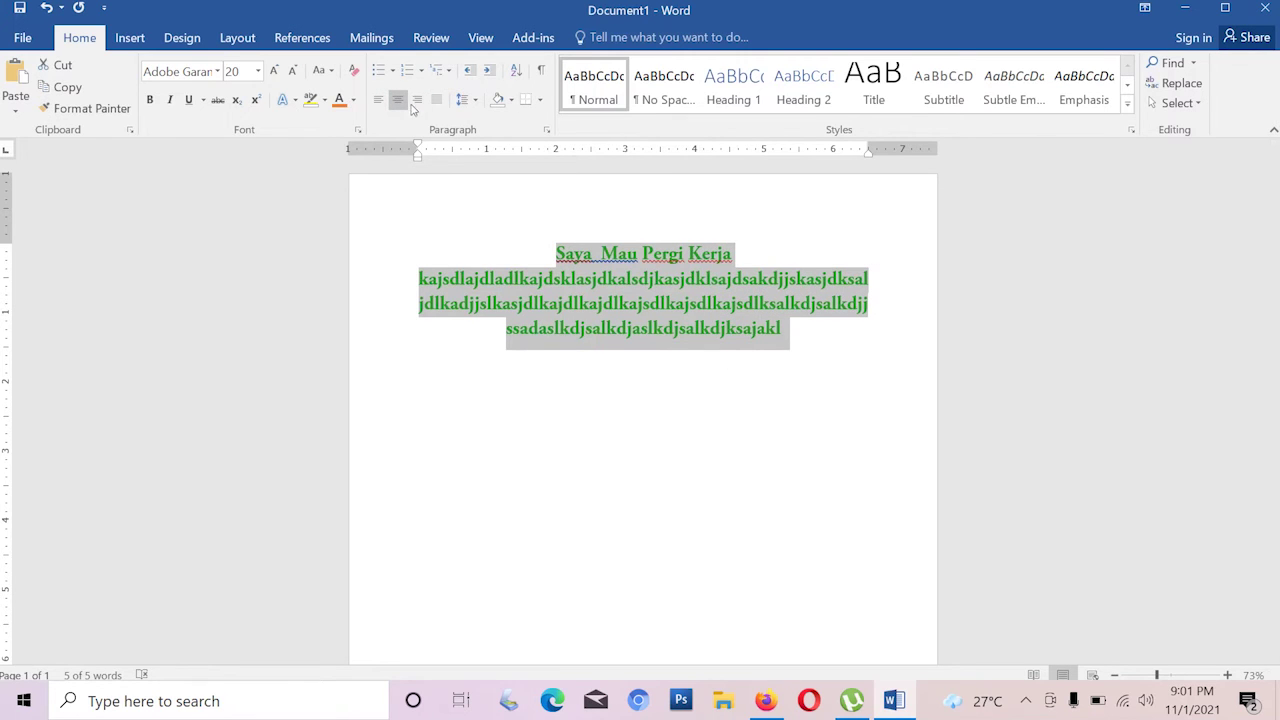
click(416, 101)
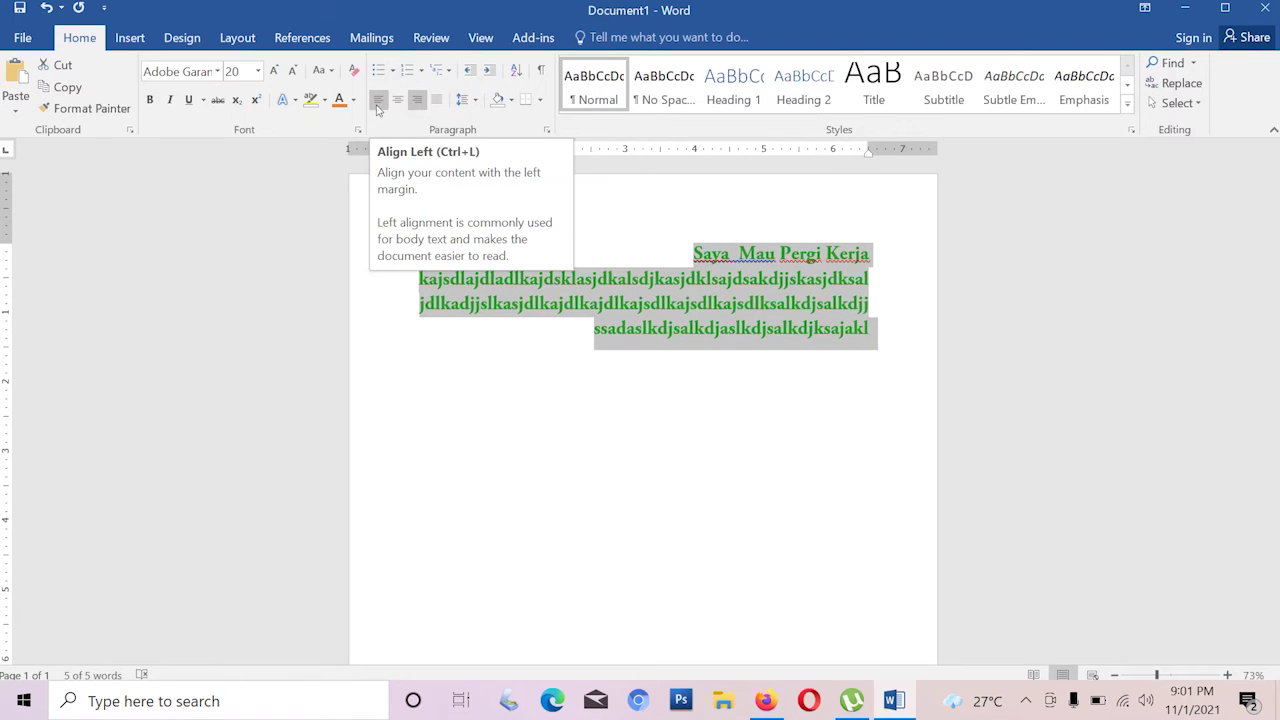
click(378, 101)
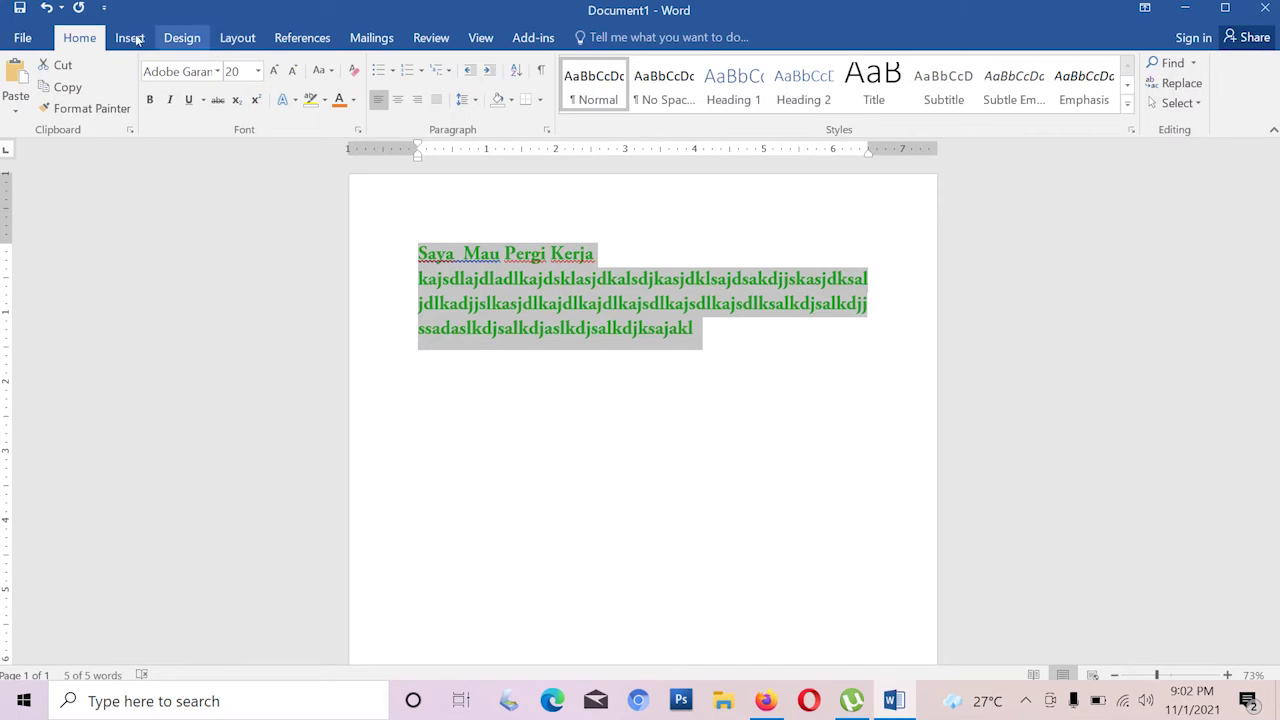
Switch the ribbon to Layout and place the cursor before 'Saya'.
click(245, 45)
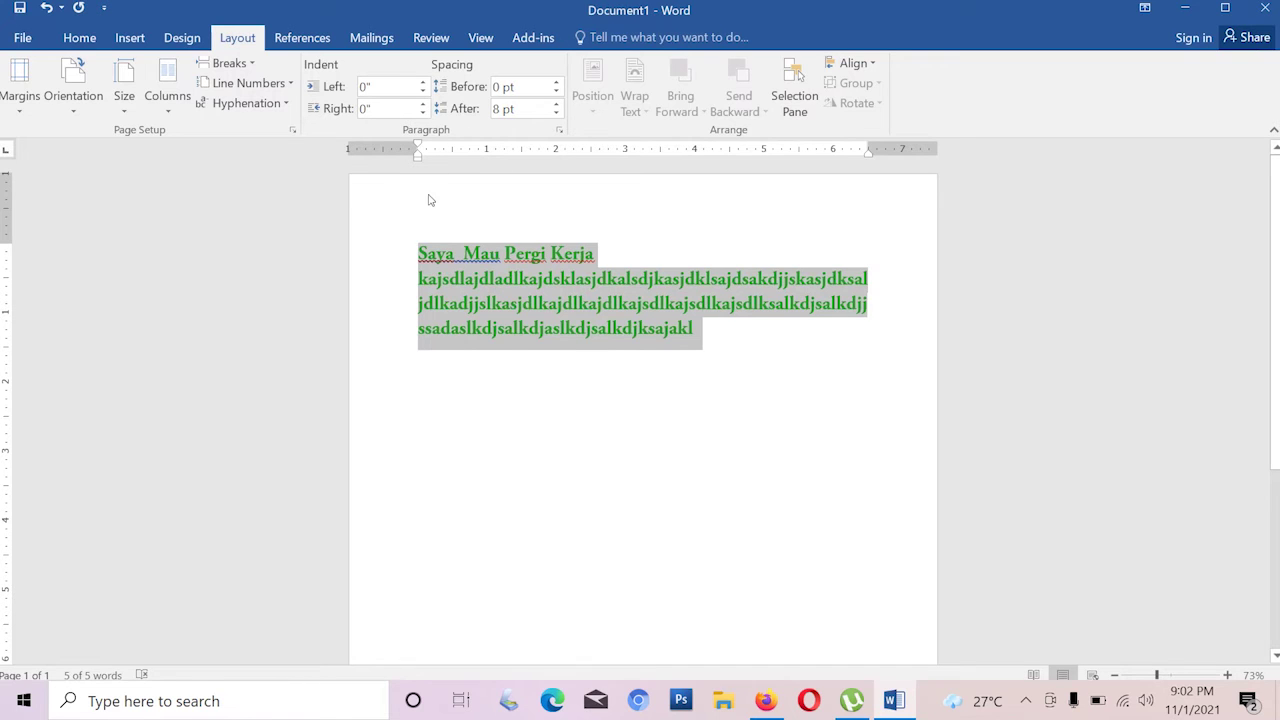
click(429, 256)
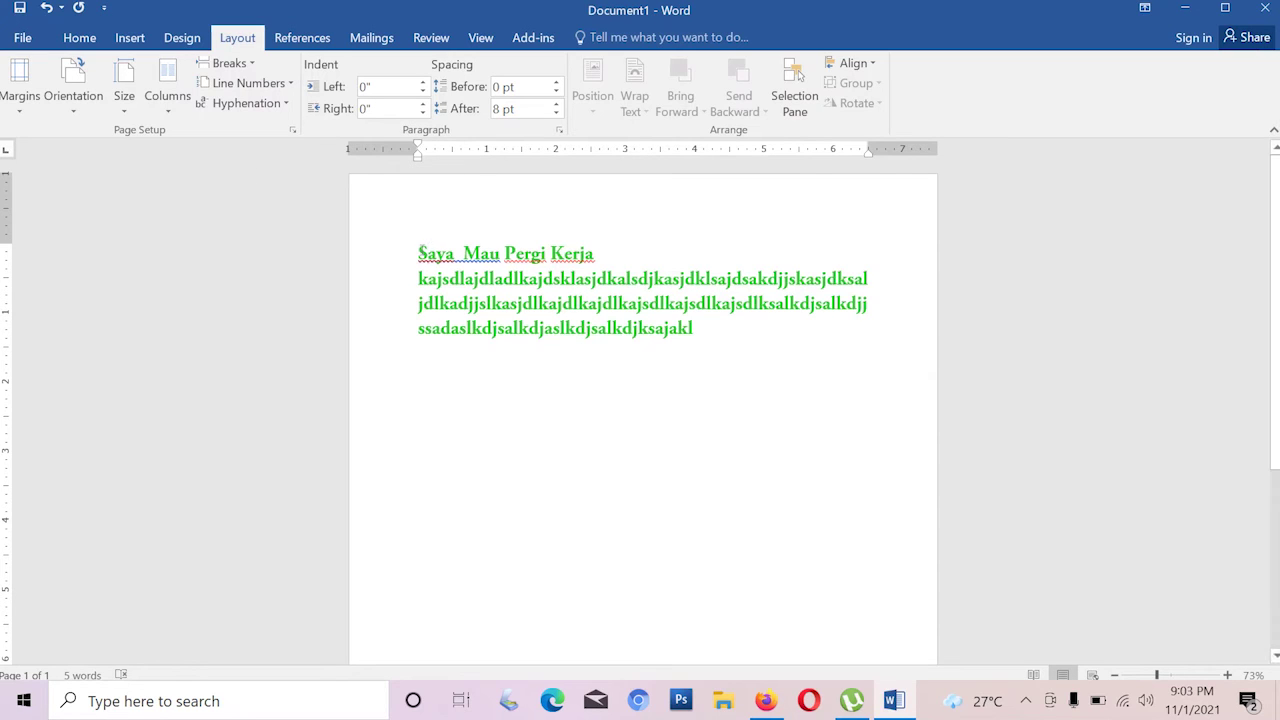
click(423, 228)
click(423, 224)
click(423, 224)
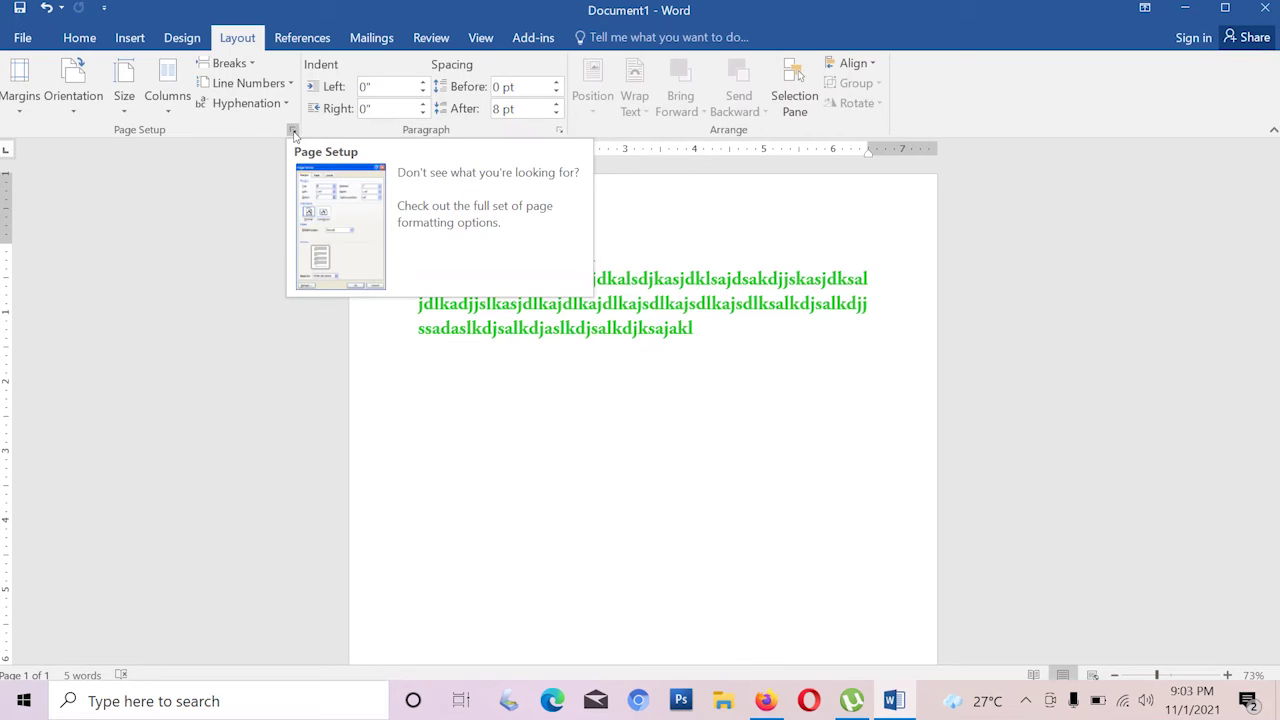
In Page Setup, set the top, left, bottom and right margins to 2 inches.
click(293, 133)
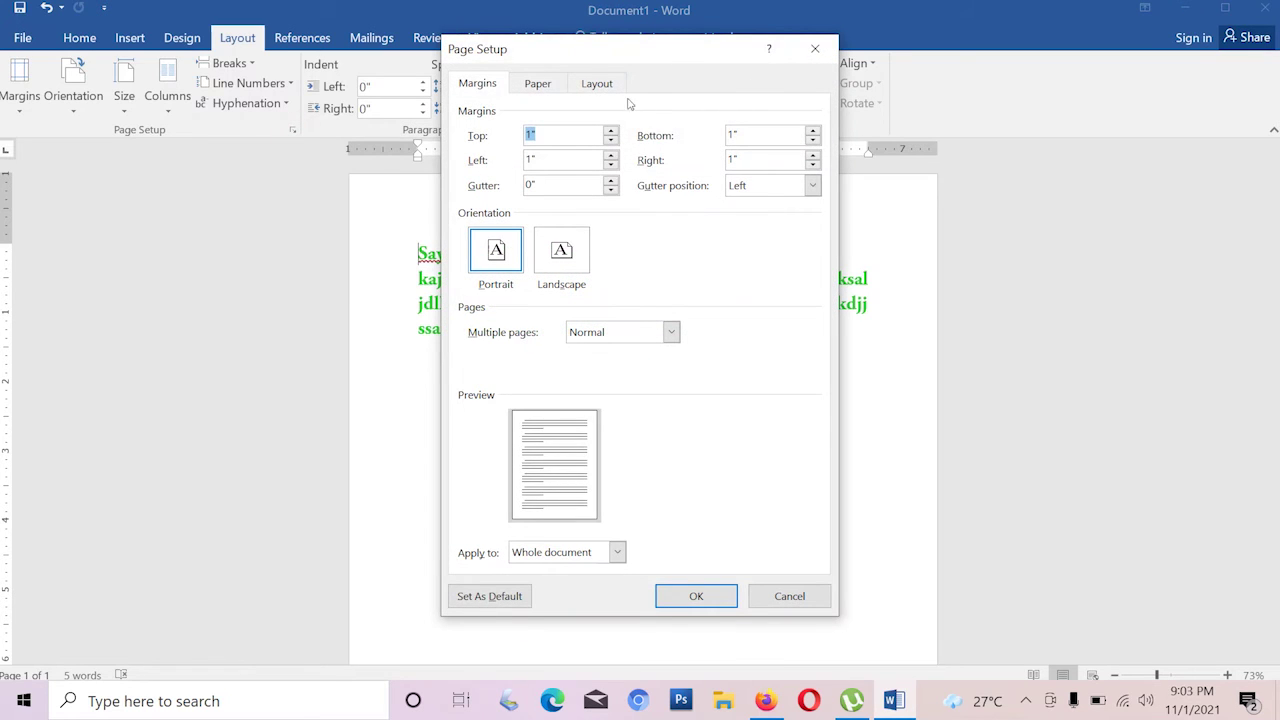
drag(621, 48, 882, 128)
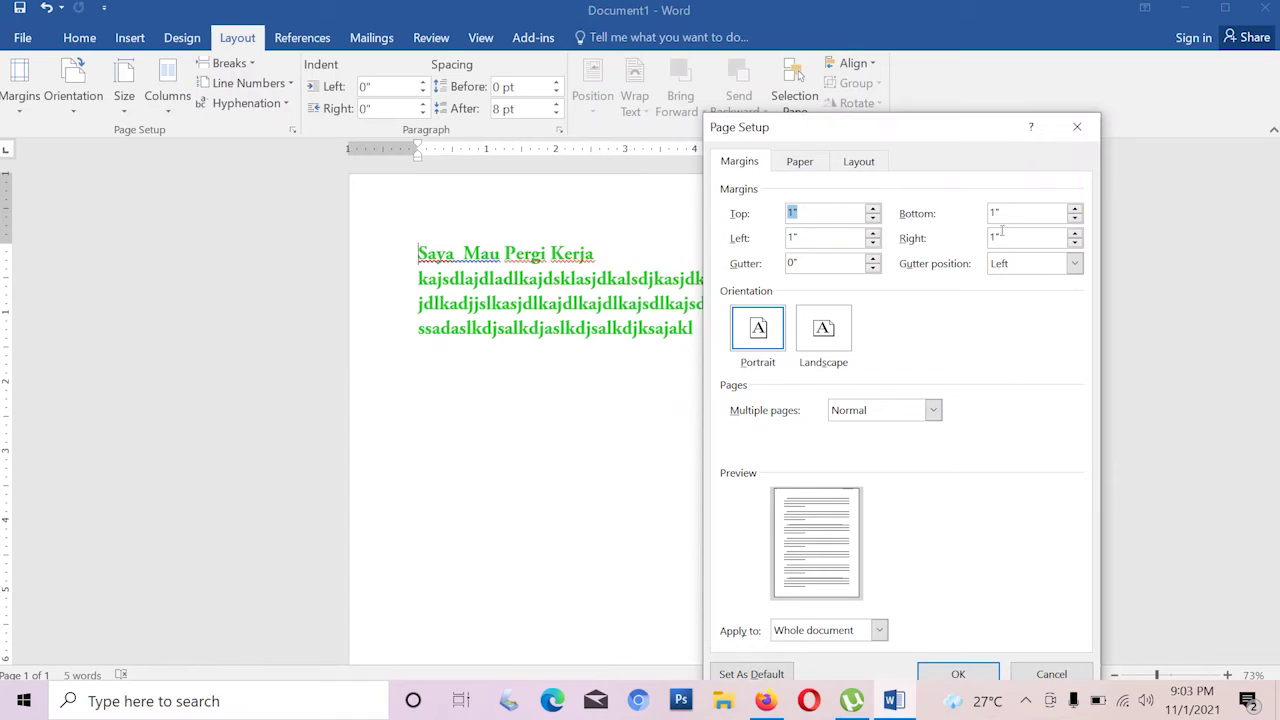
click(792, 213)
key(BackSpace)
text(2)
click(792, 238)
key(BackSpace)
text(2)
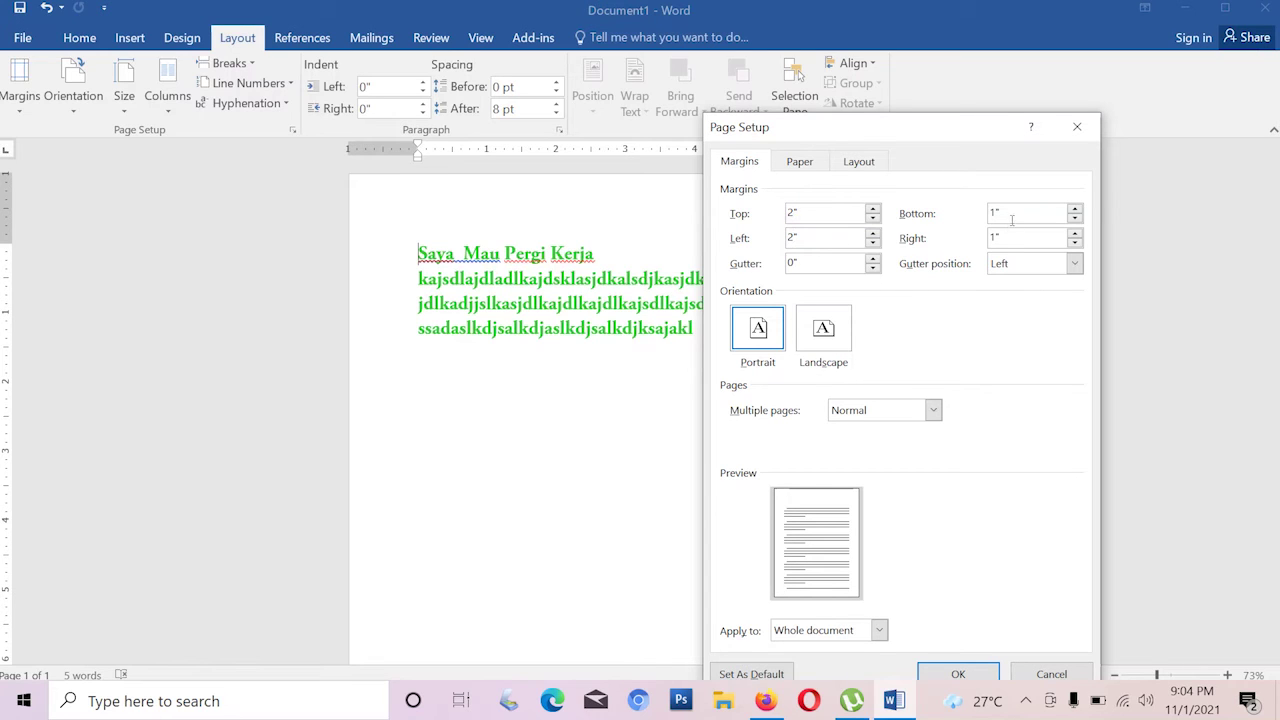
click(994, 213)
key(BackSpace)
click(998, 238)
key(BackSpace)
text(2)
click(872, 522)
click(1030, 237)
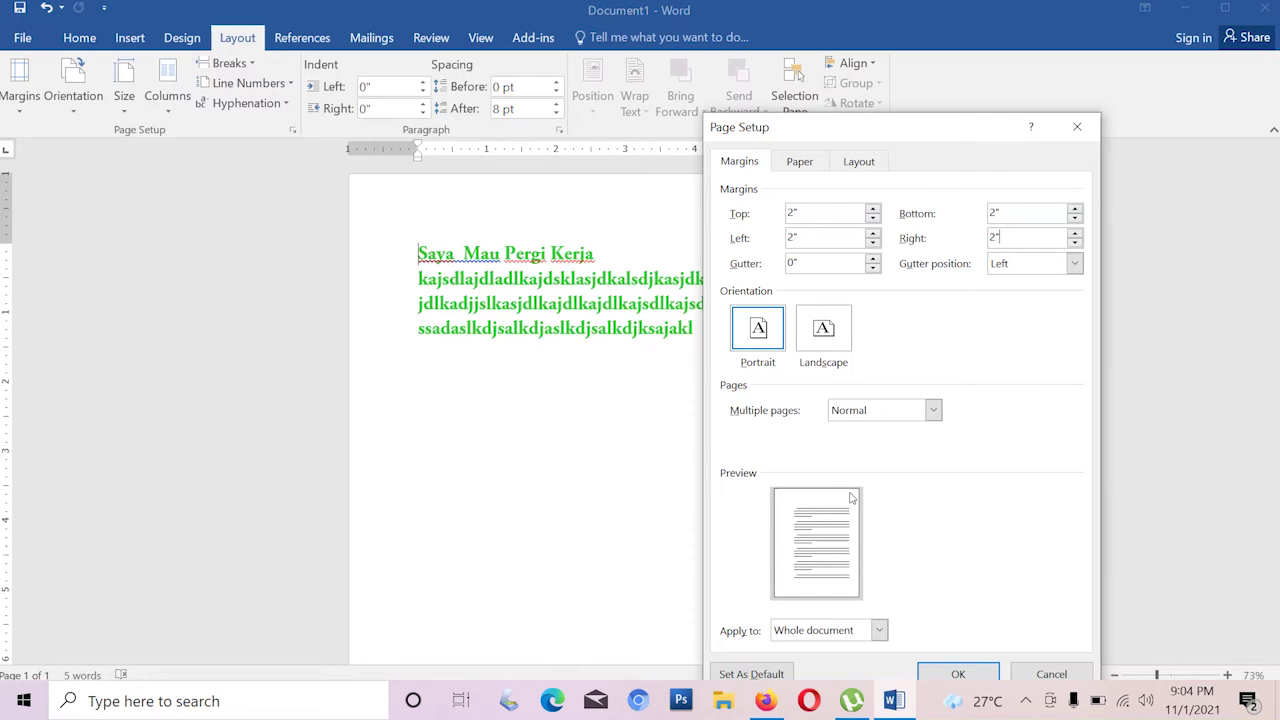
Toggle the orientation between Landscape and Portrait, leaving it on Portrait.
click(852, 130)
drag(912, 137, 991, 142)
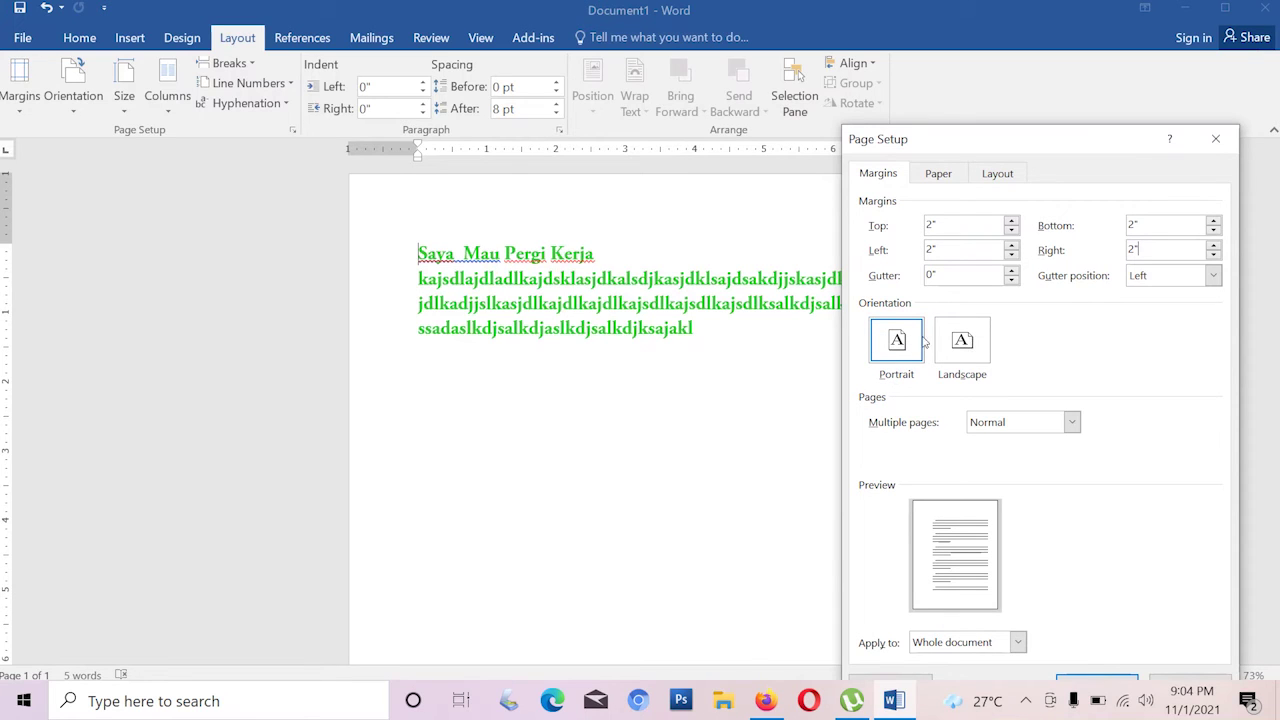
click(948, 342)
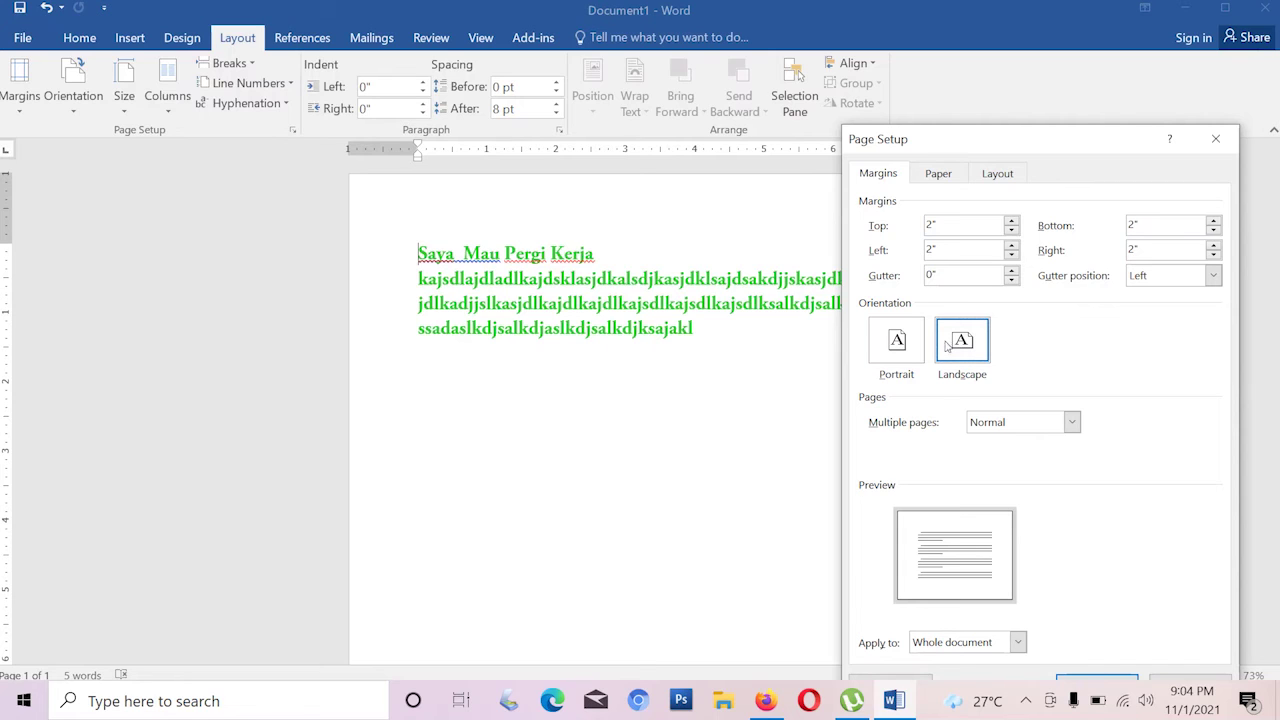
click(907, 343)
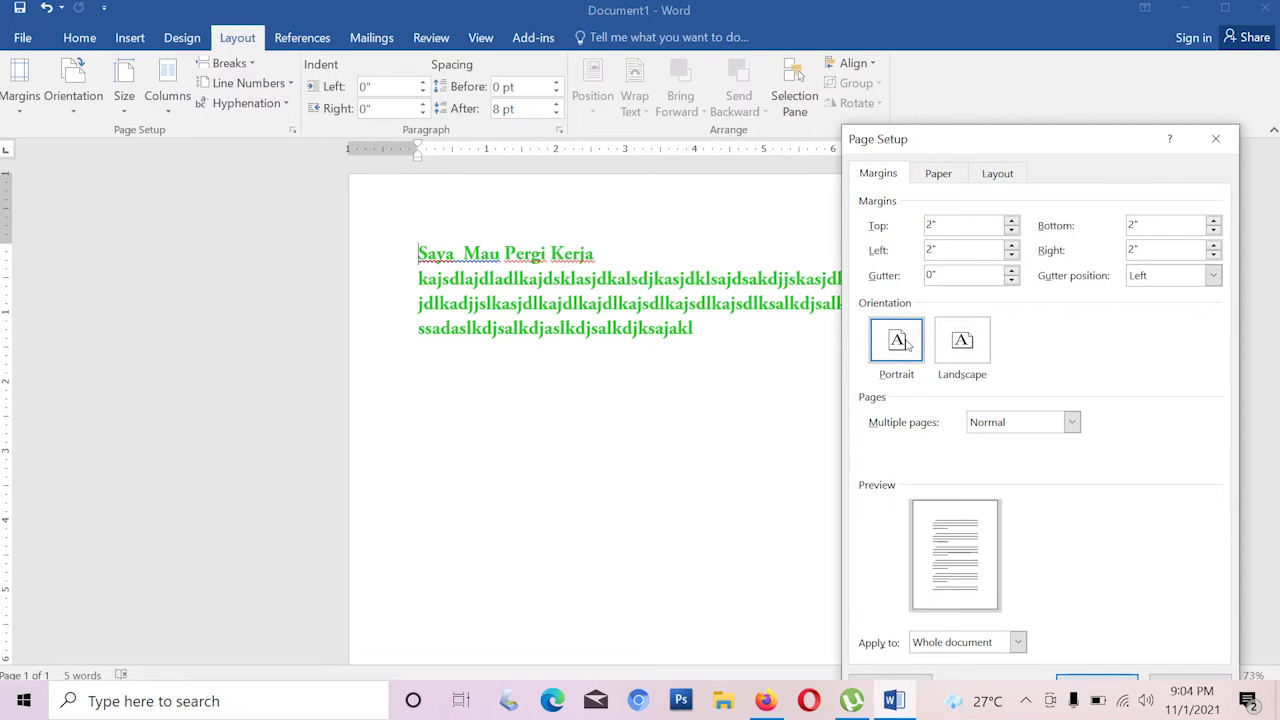
click(971, 344)
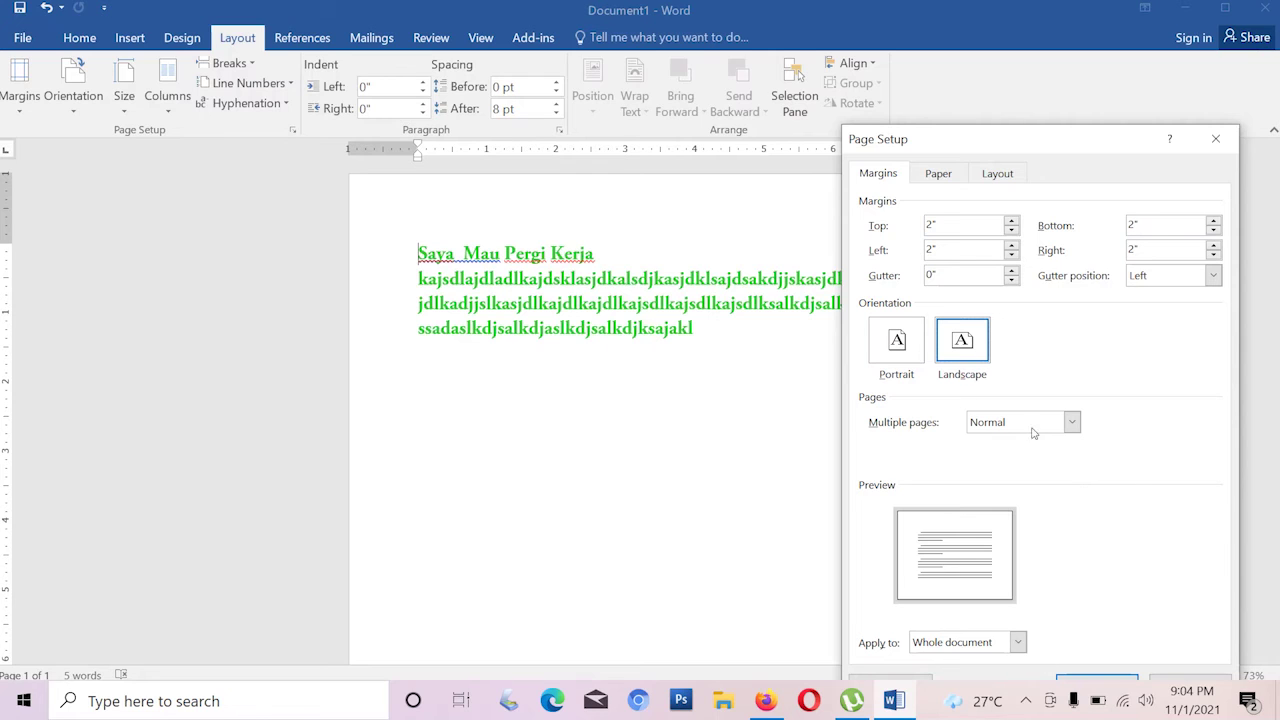
click(897, 352)
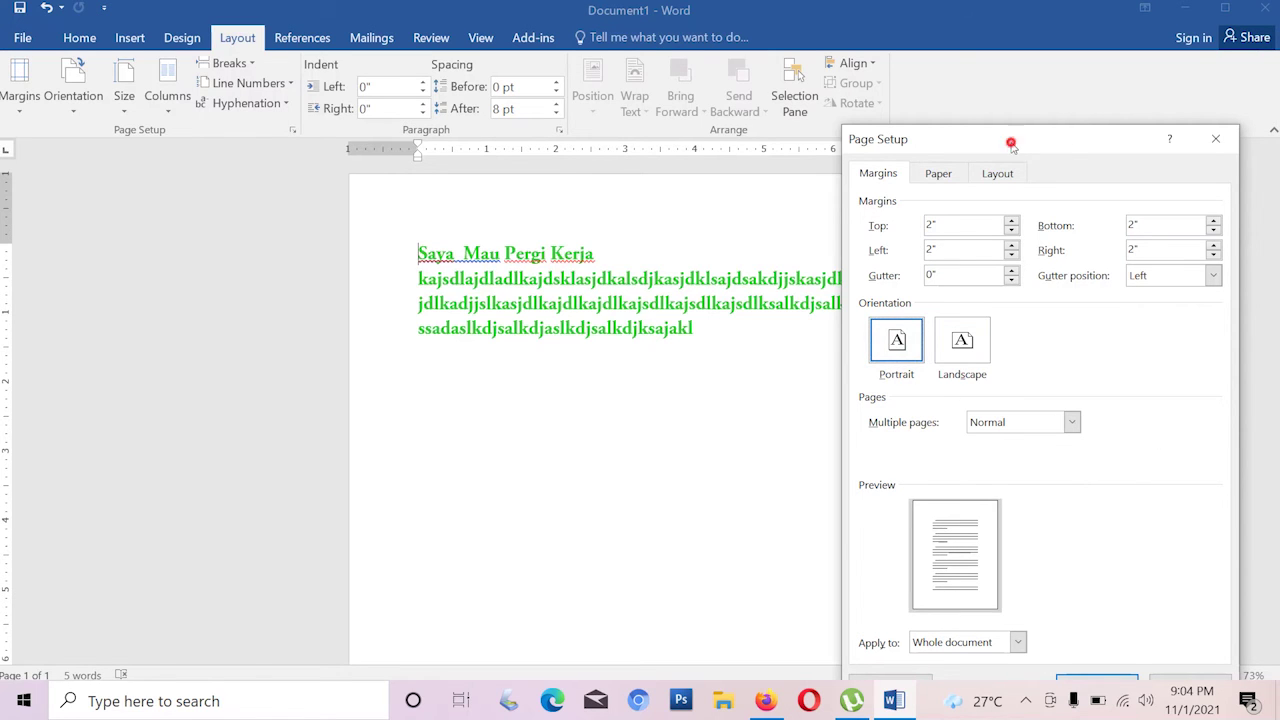
drag(1011, 143, 916, 107)
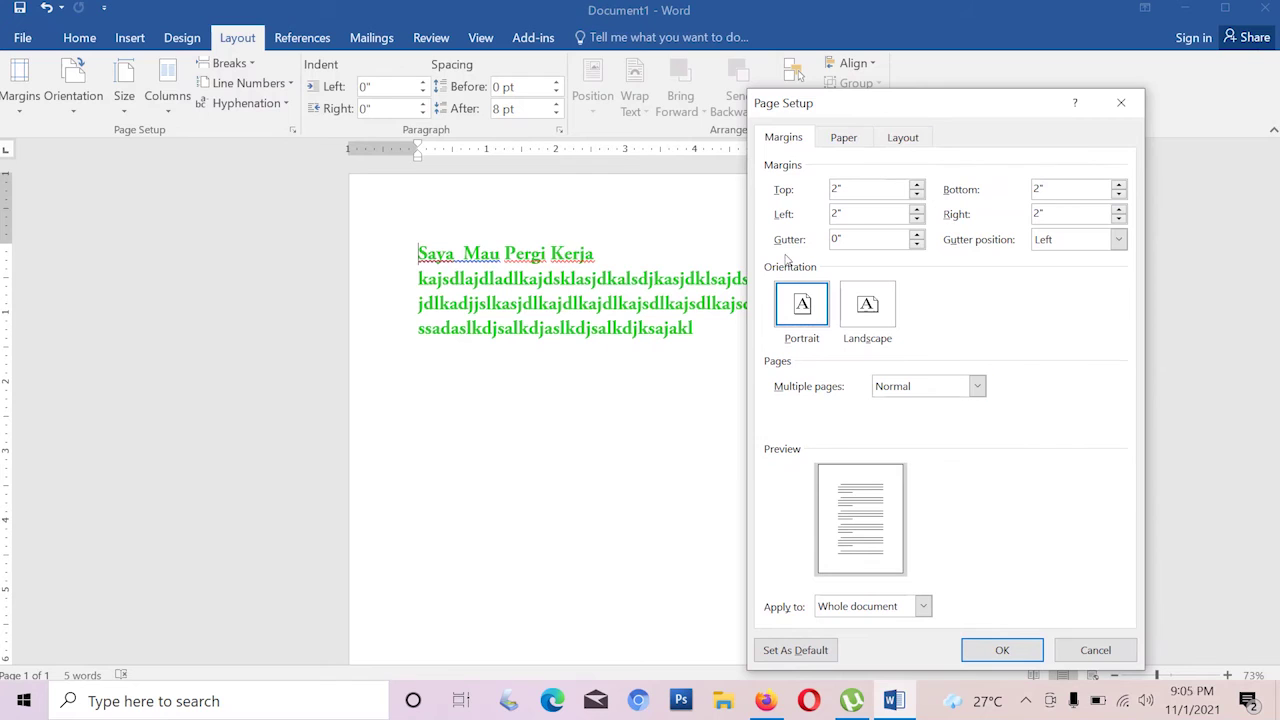
Set the paper size to A4 210 x 297 mm on the Paper tab.
click(846, 139)
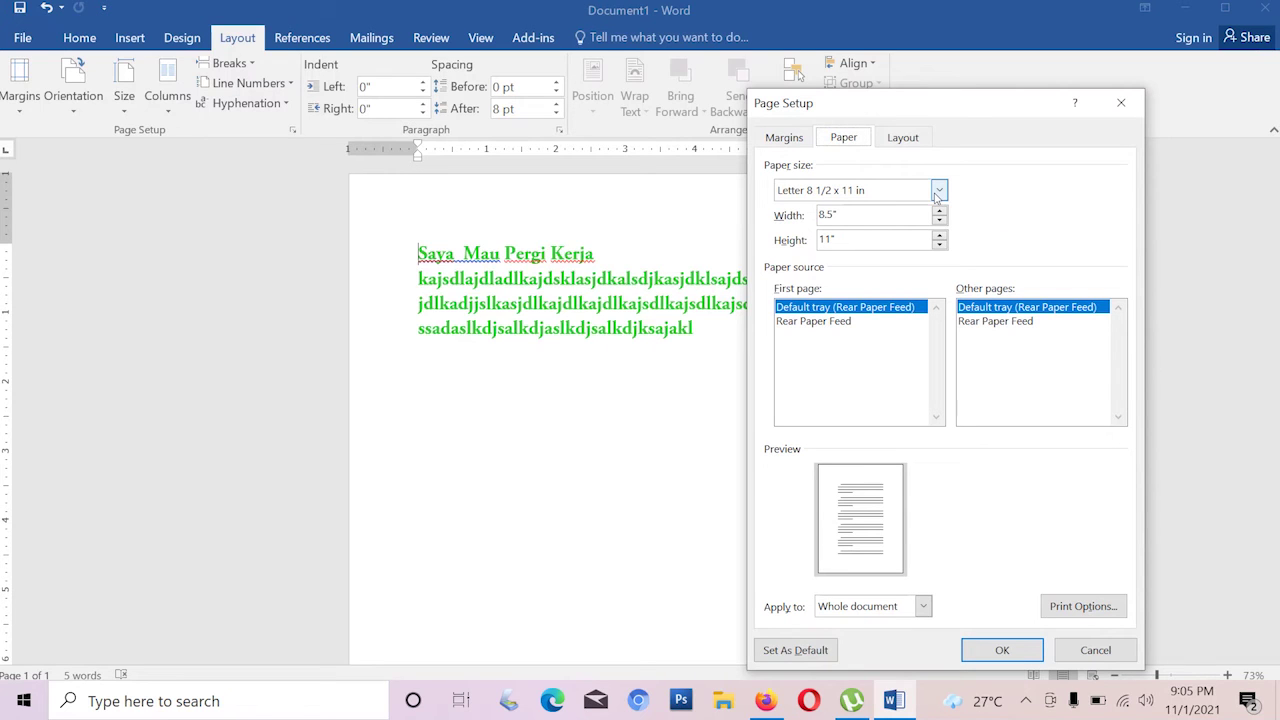
click(938, 190)
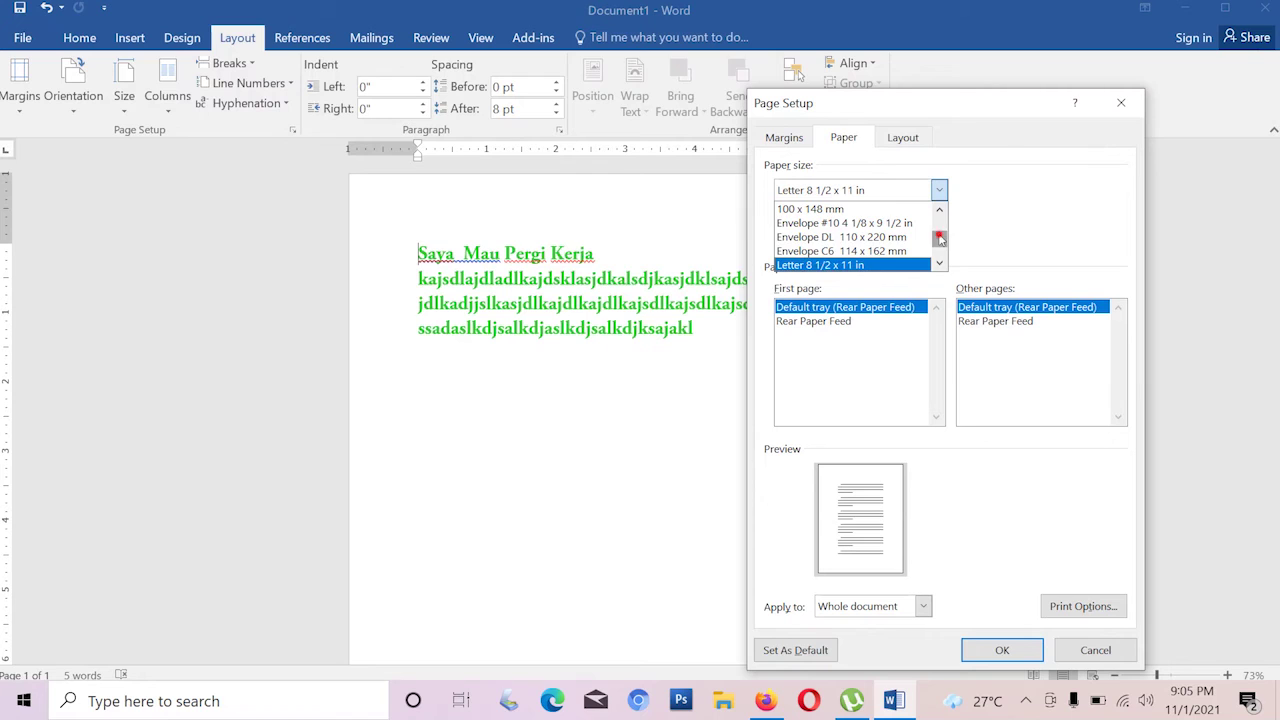
drag(940, 238, 936, 214)
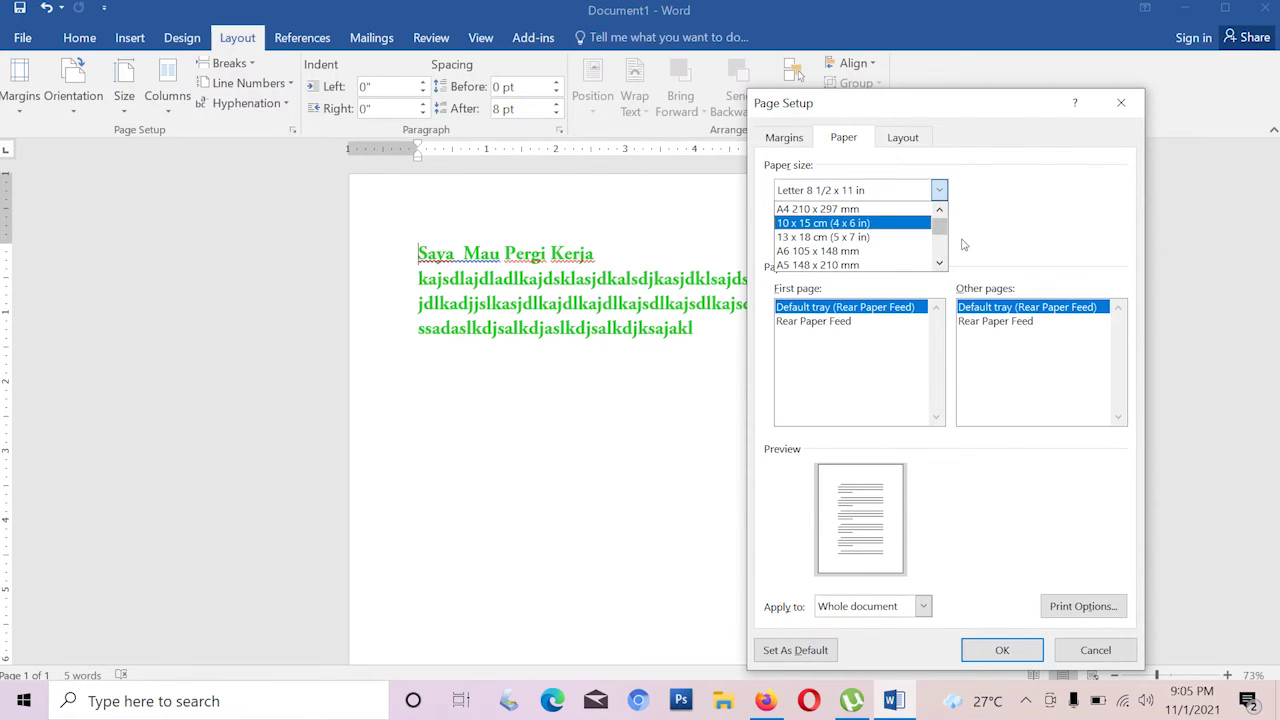
click(939, 263)
click(939, 263)
click(939, 263)
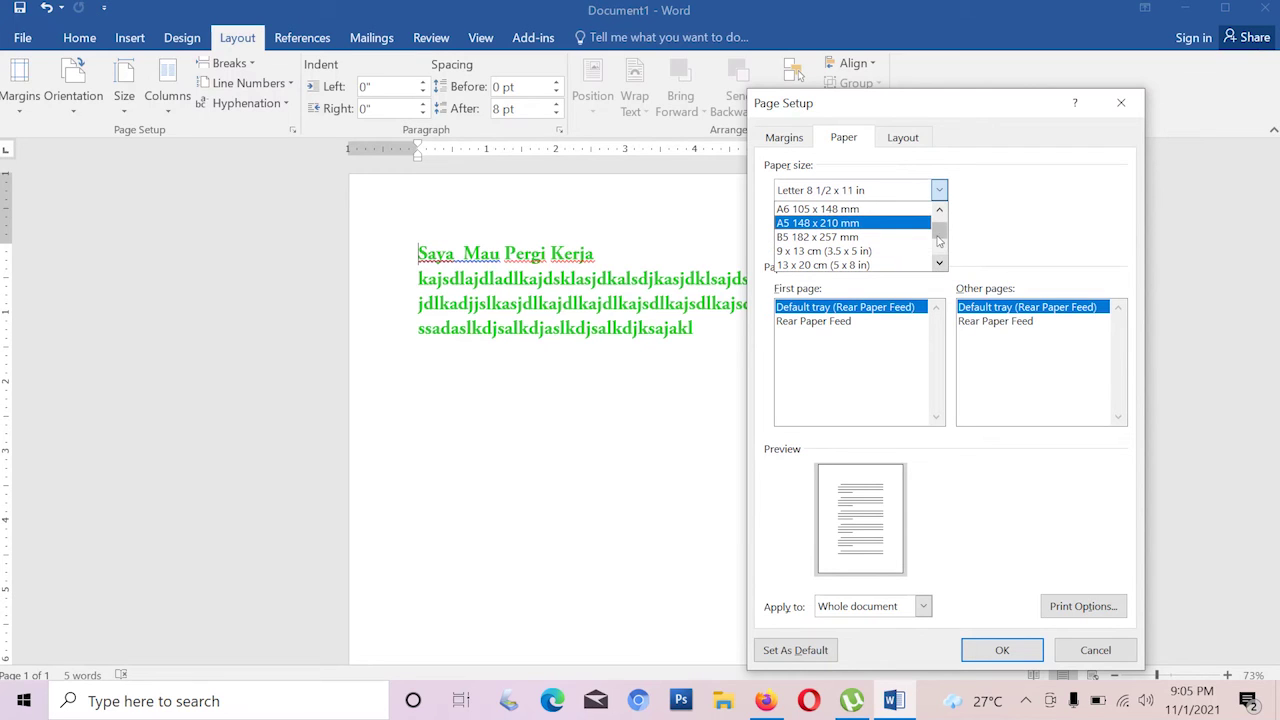
scroll(939, 228, up, 1)
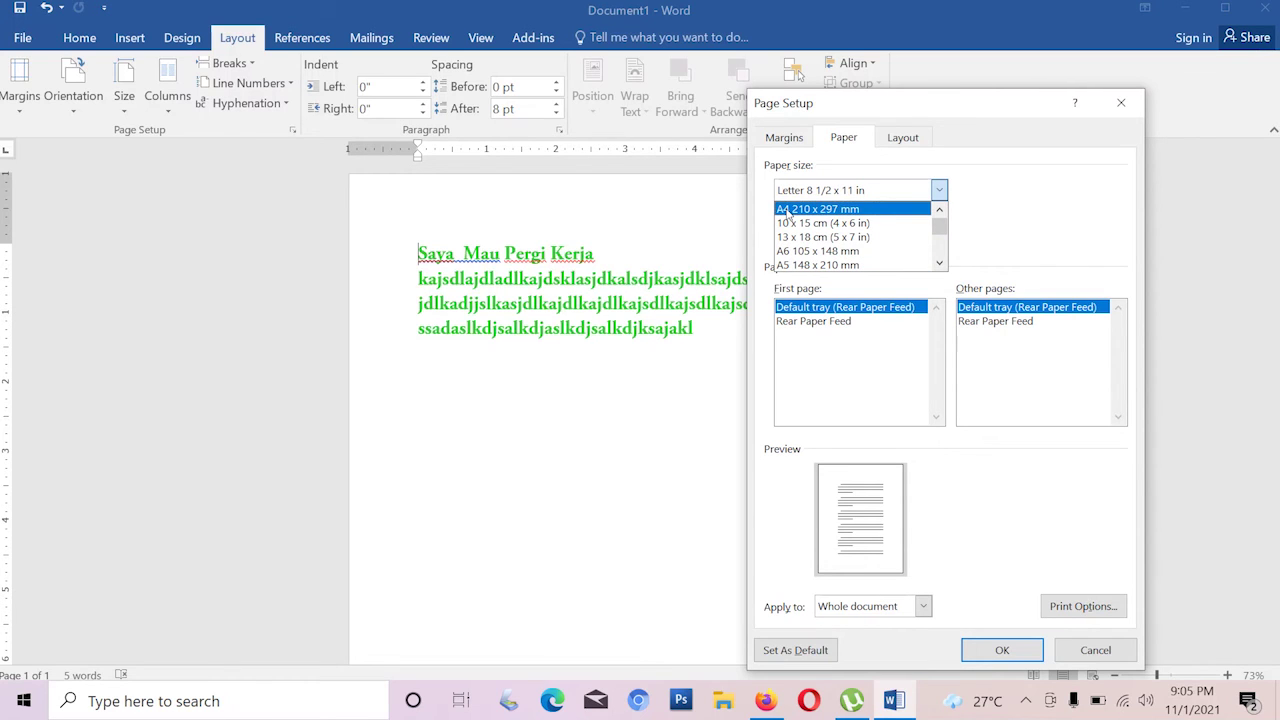
click(786, 210)
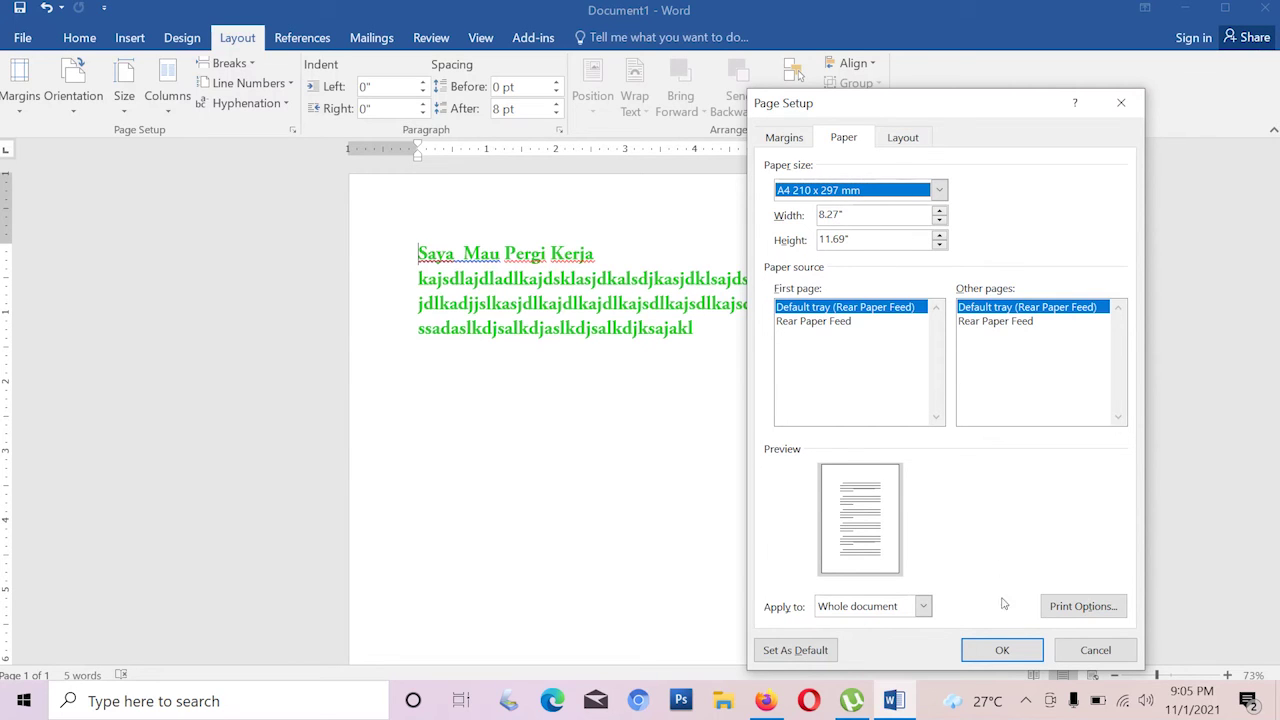
Confirm Page Setup with OK, then select and deselect the green text to see it re-wrap.
click(1007, 651)
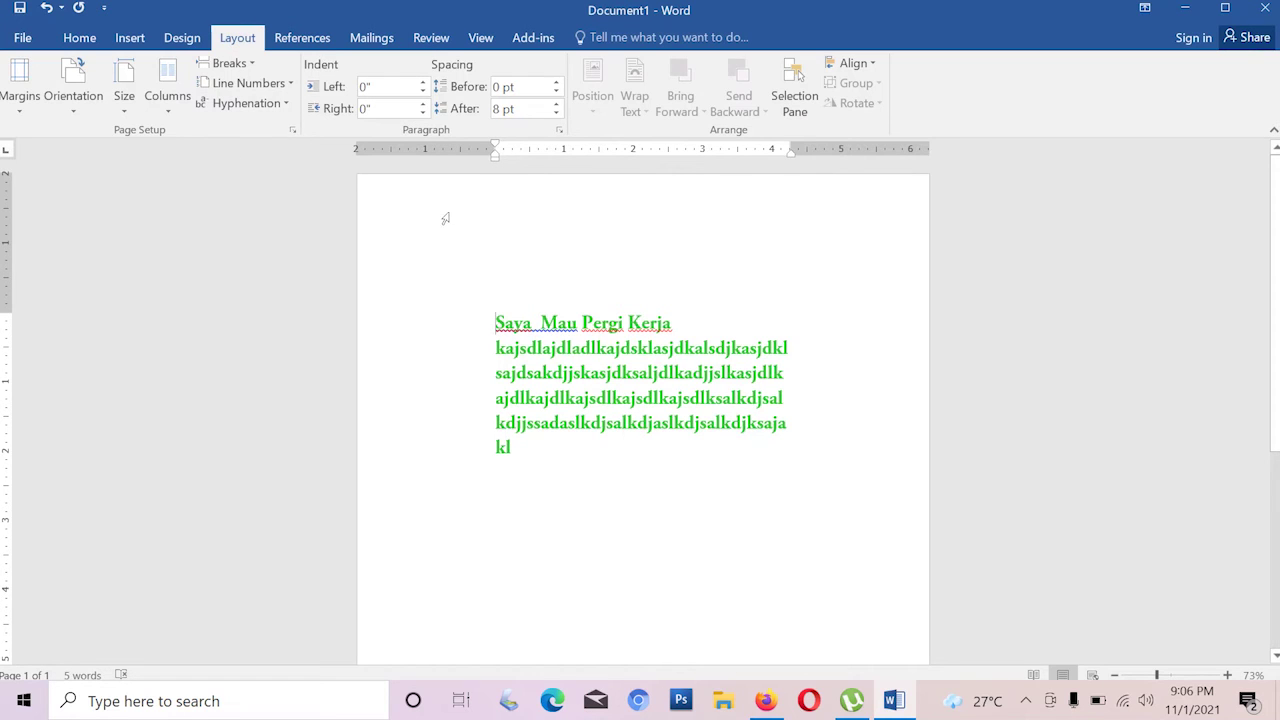
triple_click(494, 322)
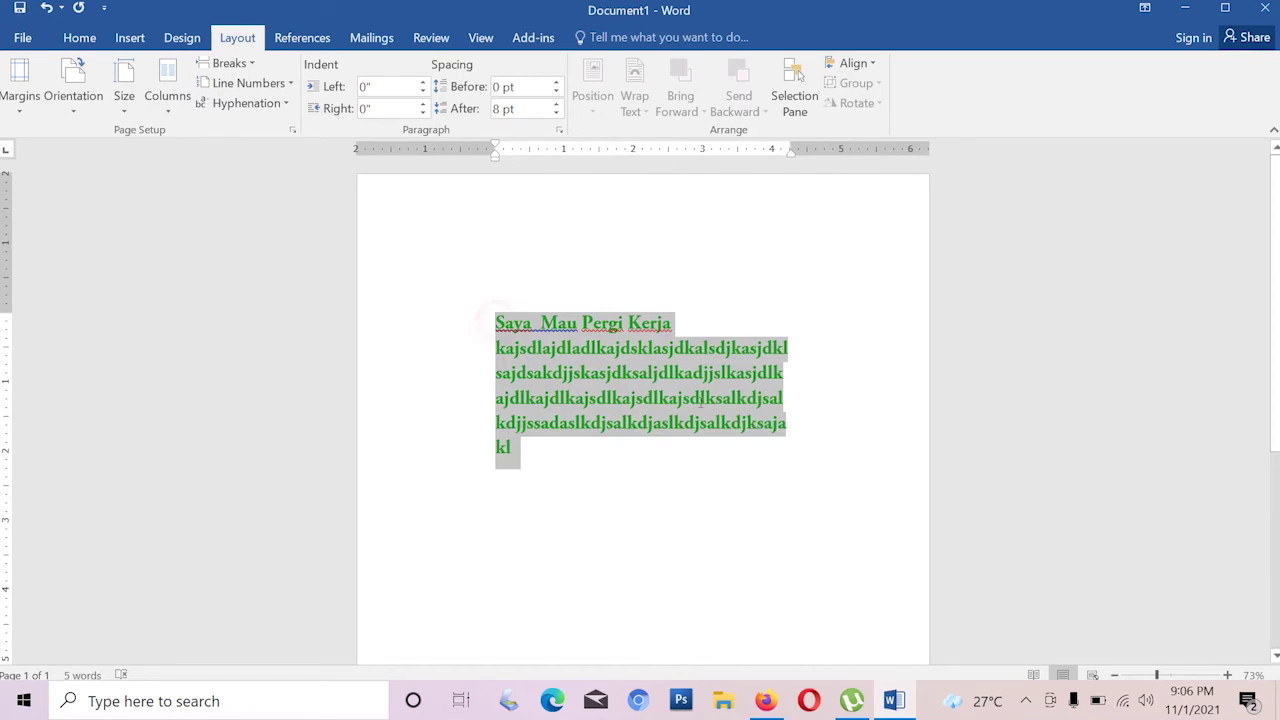
click(585, 257)
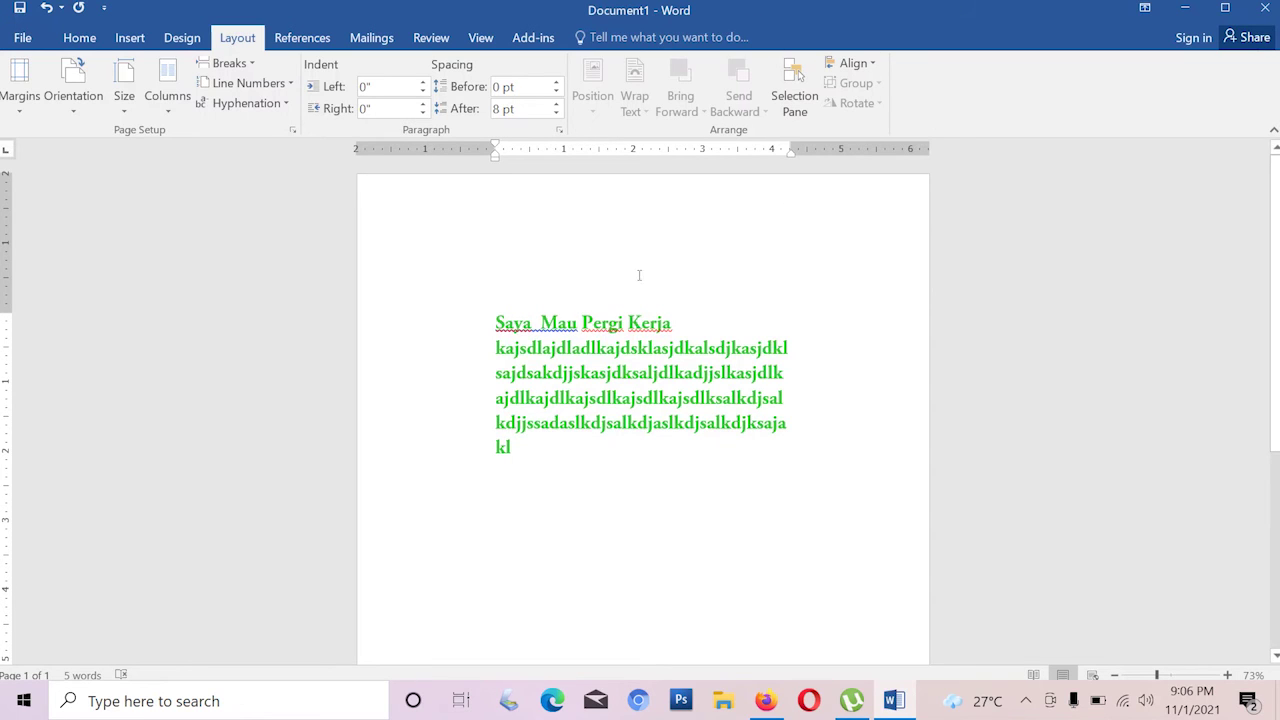
Open the Save As dialog via File > Save As > Browse.
click(24, 38)
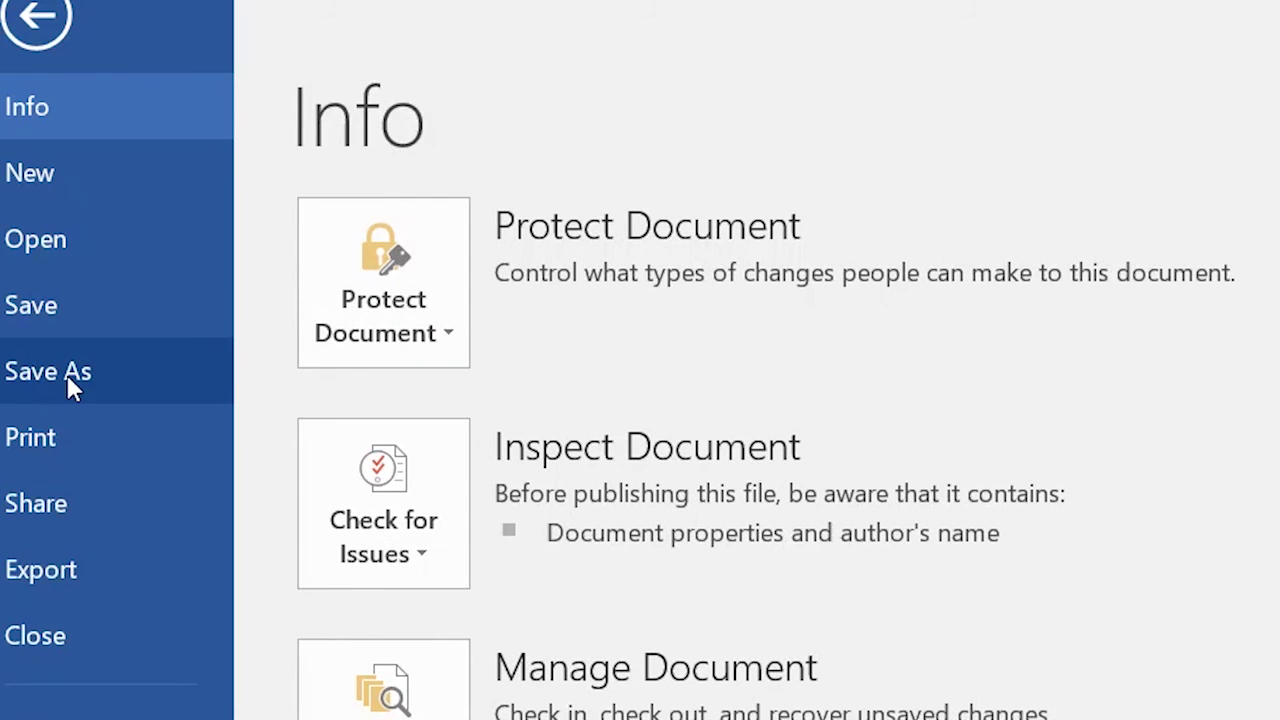
click(68, 380)
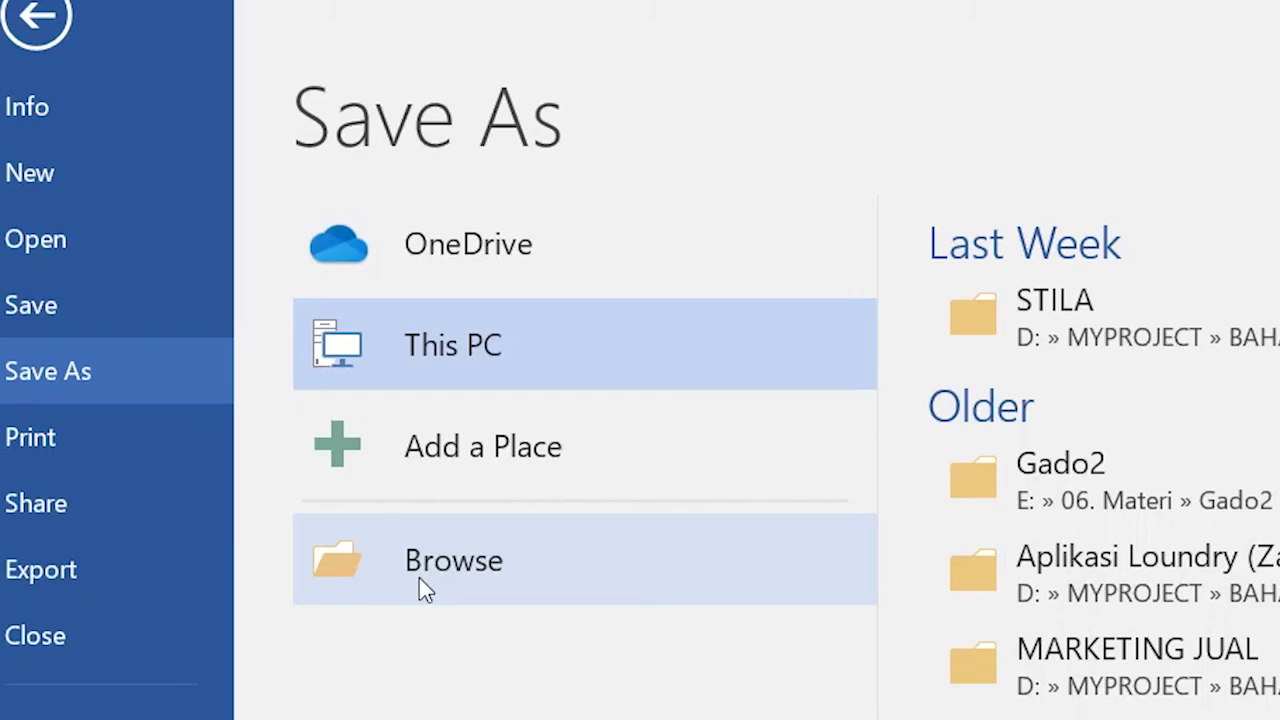
click(419, 577)
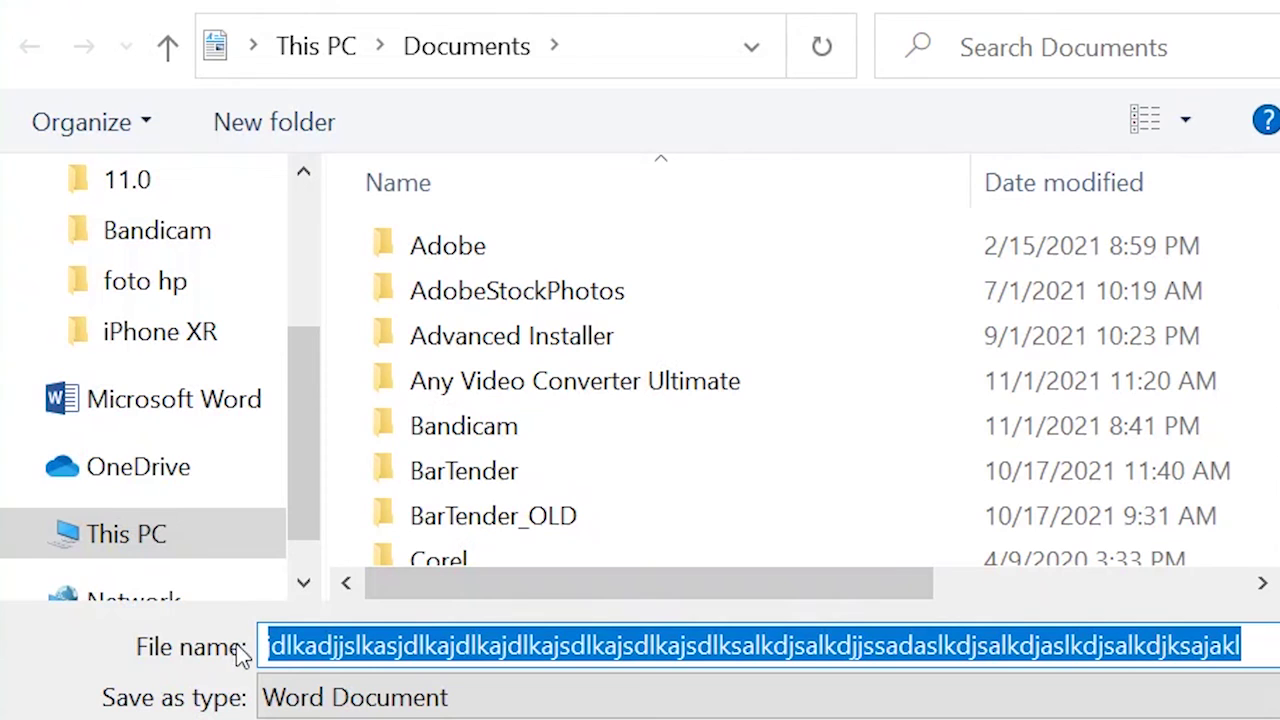
Enter 'belajarsatu' as the file name and save it to Documents.
text(belajarsatu)
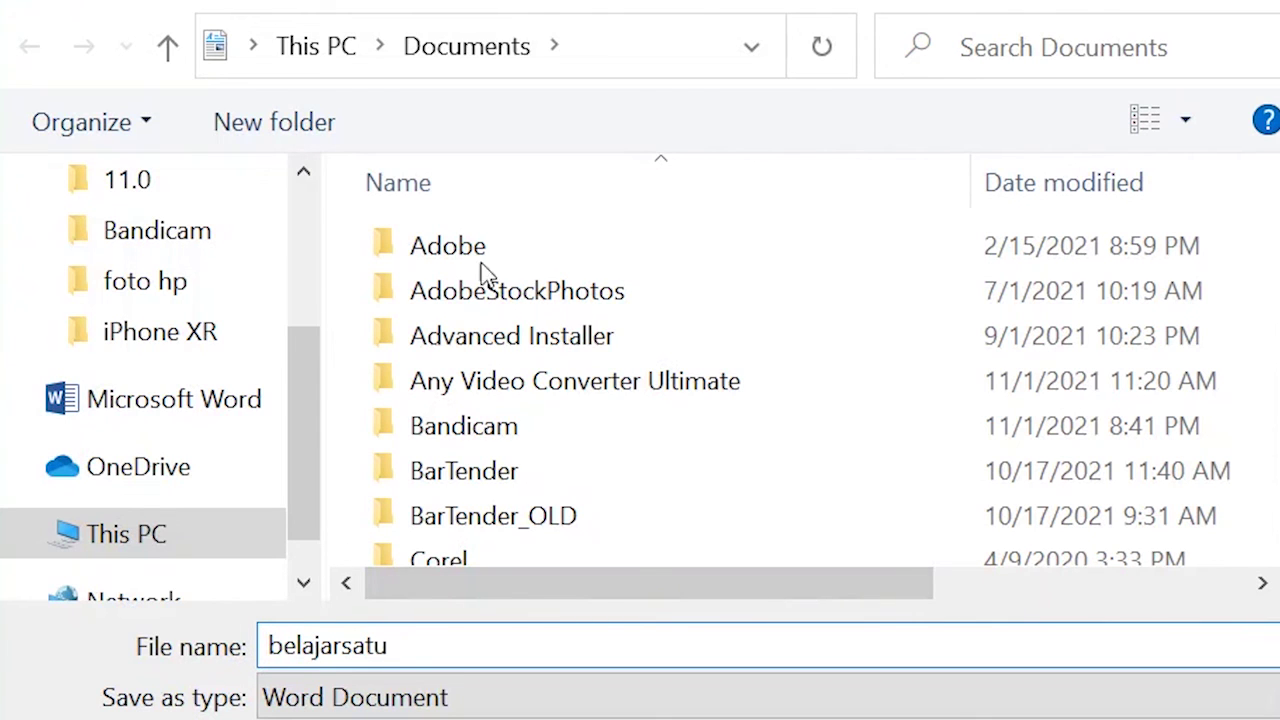
drag(312, 345, 277, 157)
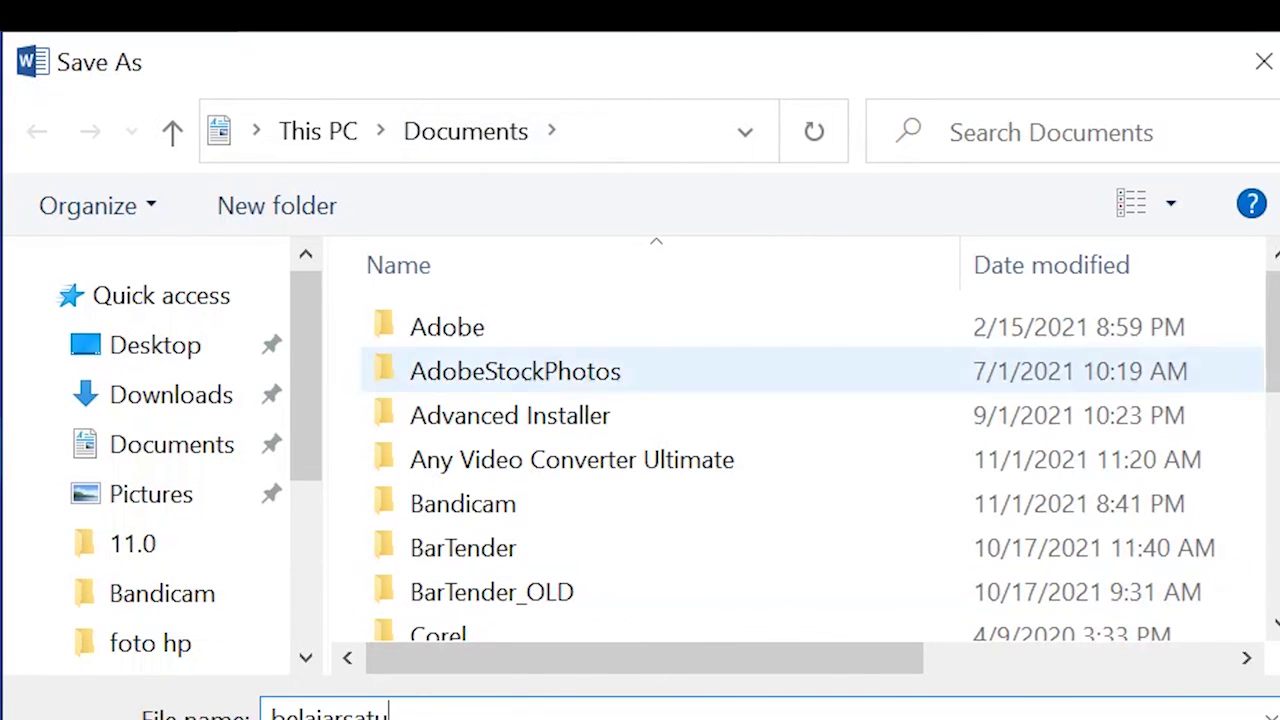
drag(1271, 337, 1257, 634)
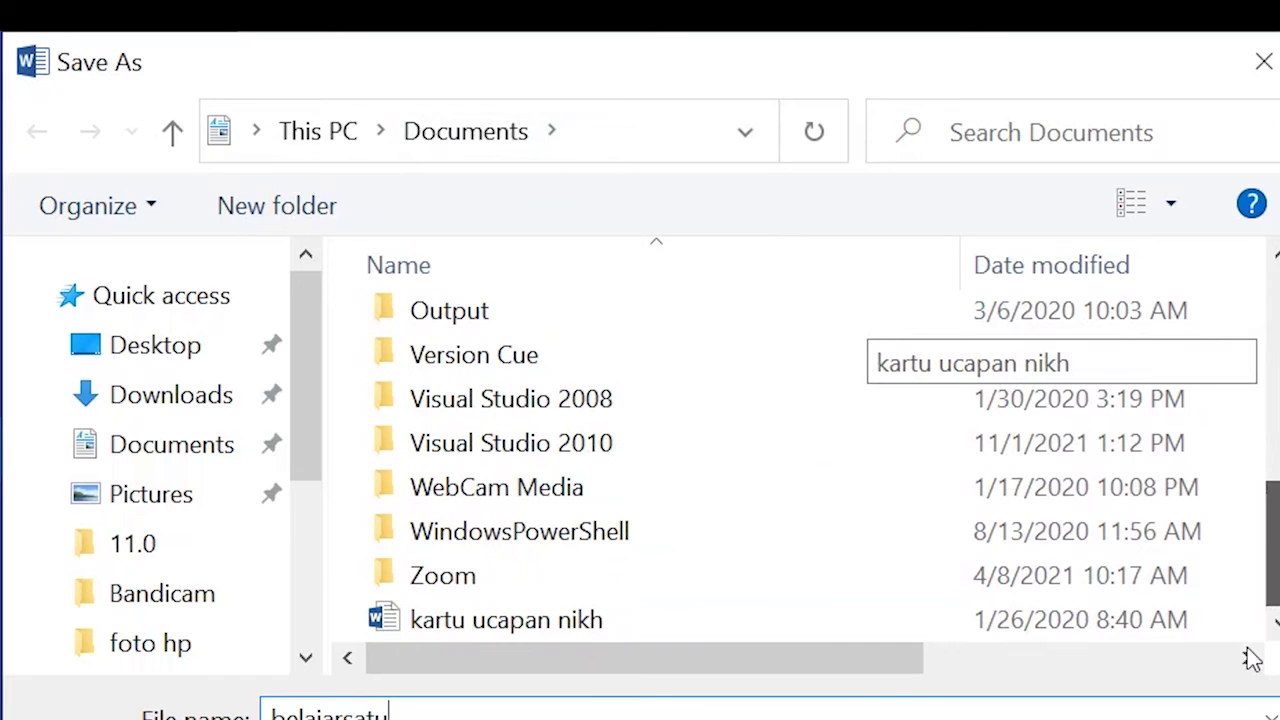
scroll(1229, 386, up, 1)
scroll(1229, 386, up, 12)
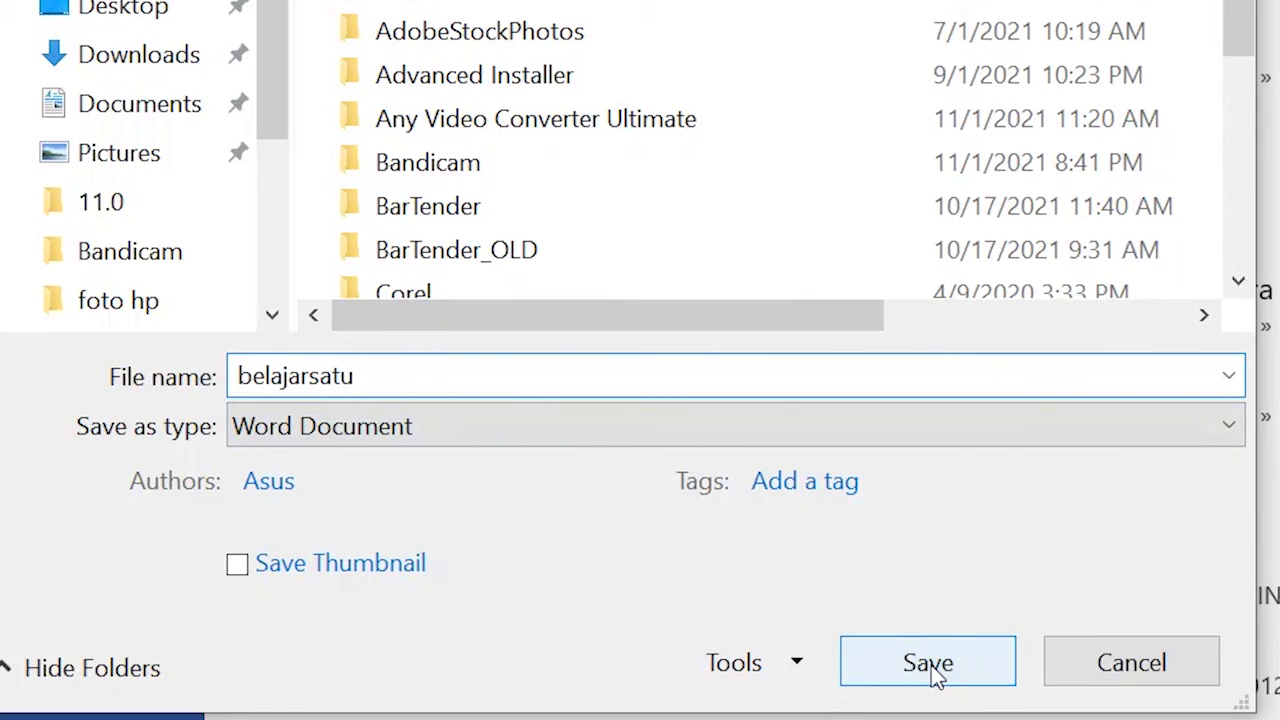
click(934, 677)
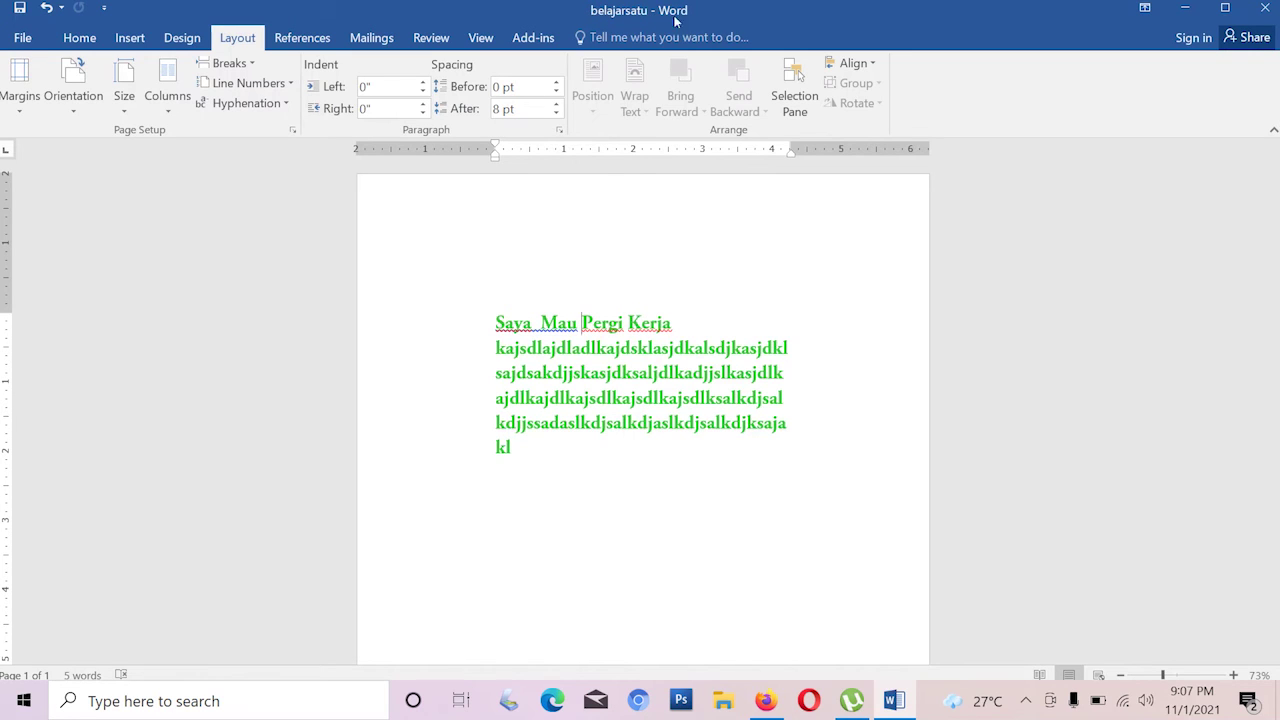
Select the last three lines of the random-letter text and delete them.
mouse_move(531, 448)
mouse_down()
mouse_move(503, 446)
mouse_move(491, 408)
mouse_up()
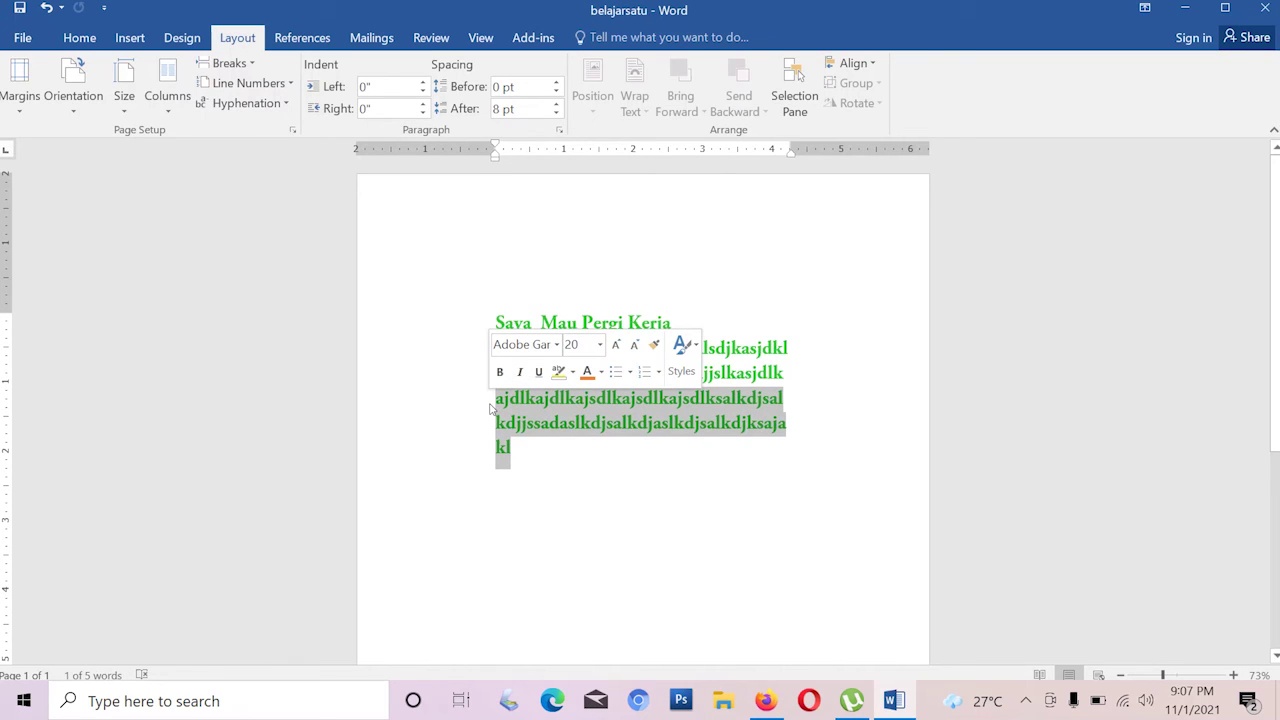
key(Delete)
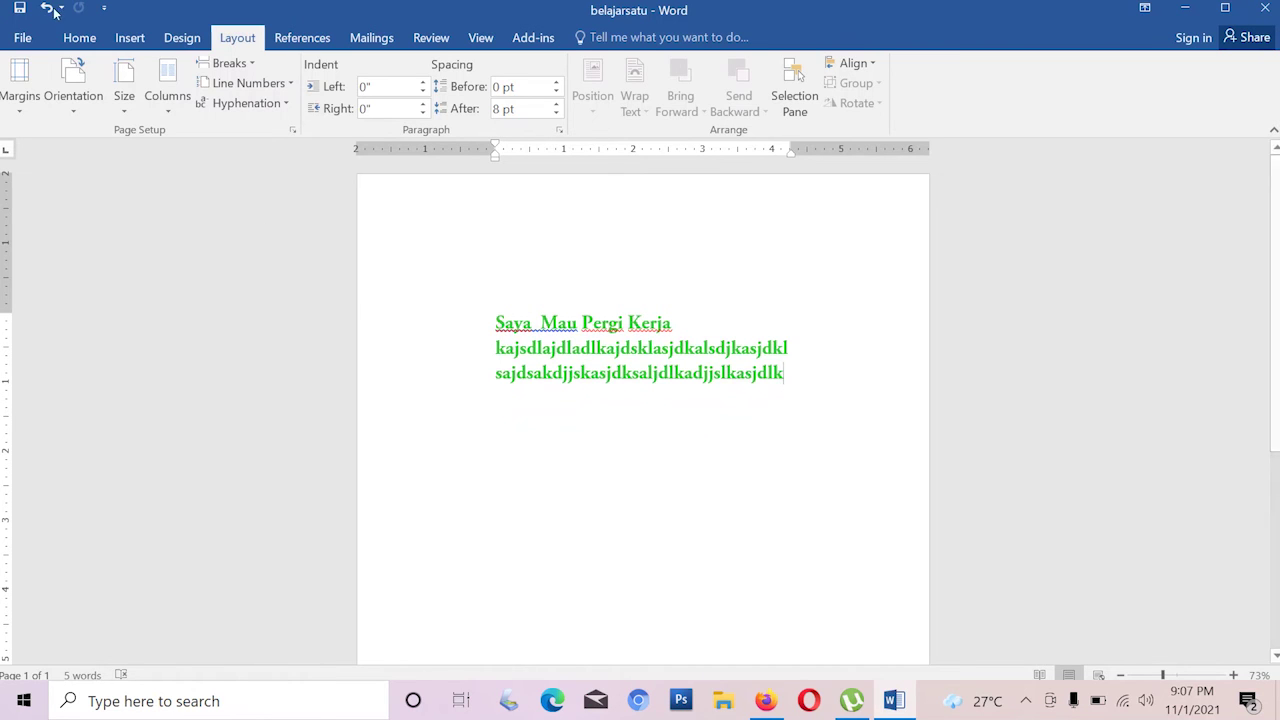
Save the edited belajarsatu document from the File menu.
click(21, 39)
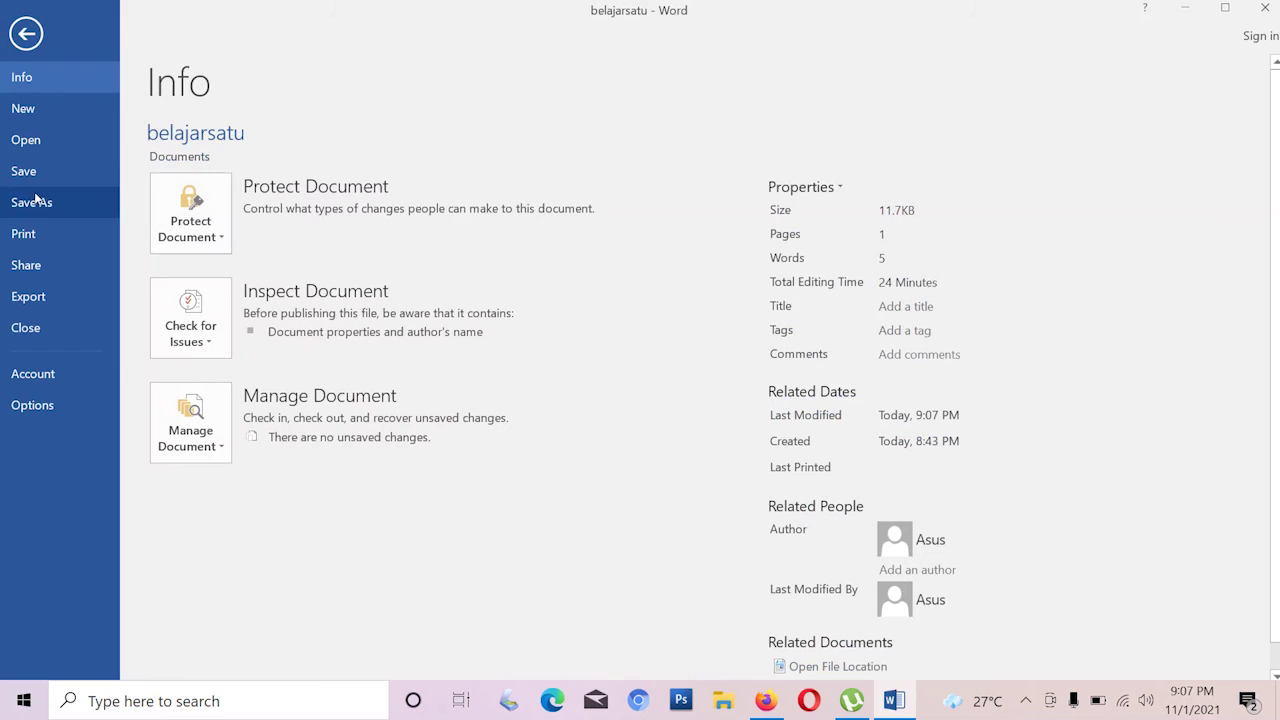
click(26, 38)
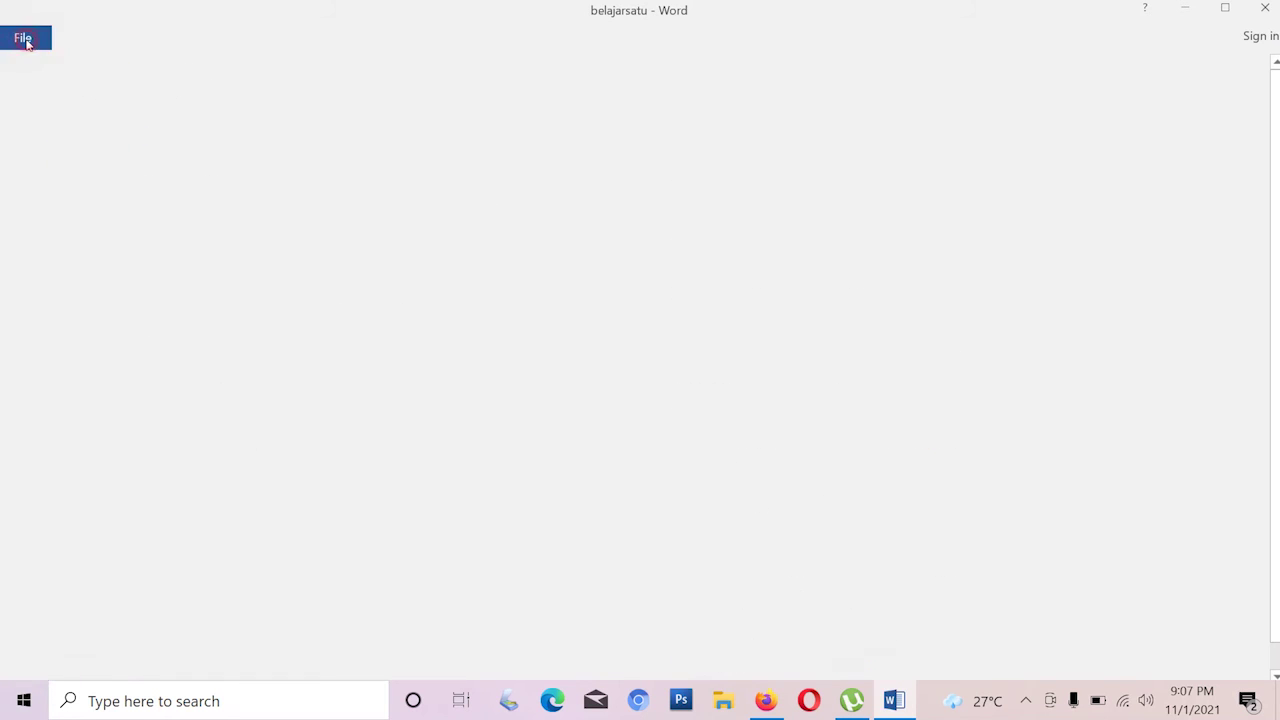
click(800, 374)
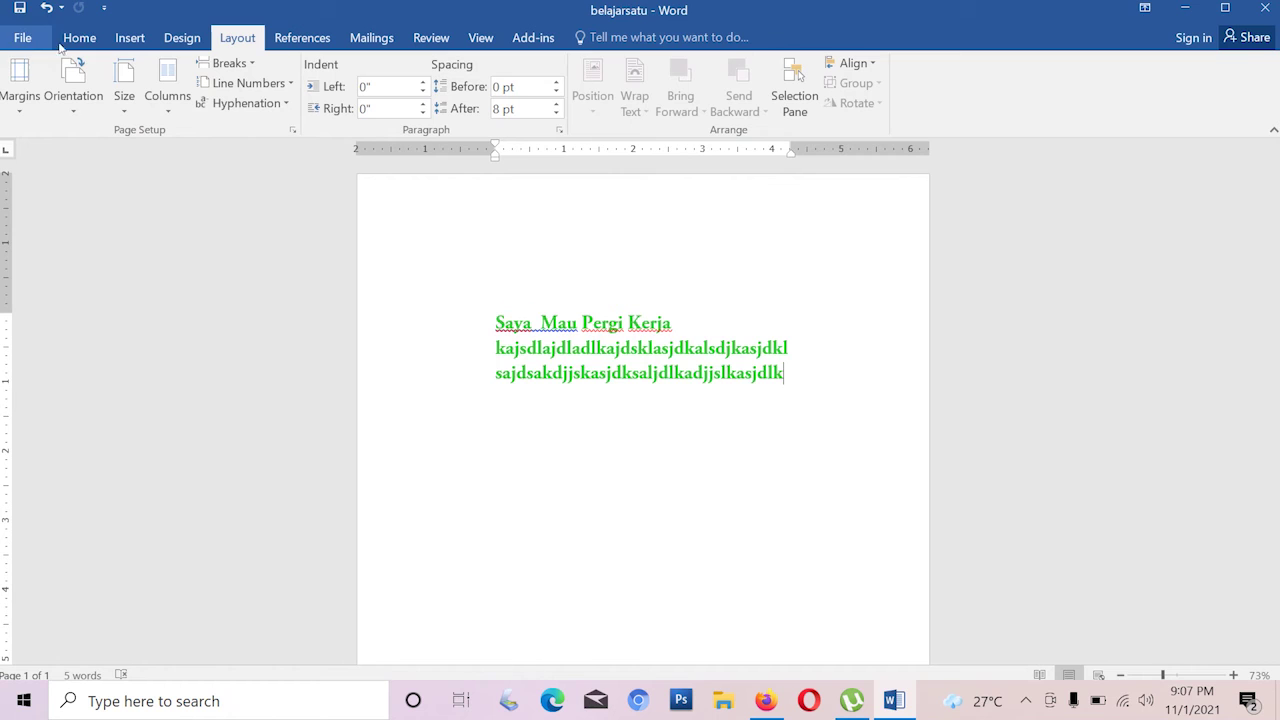
click(18, 38)
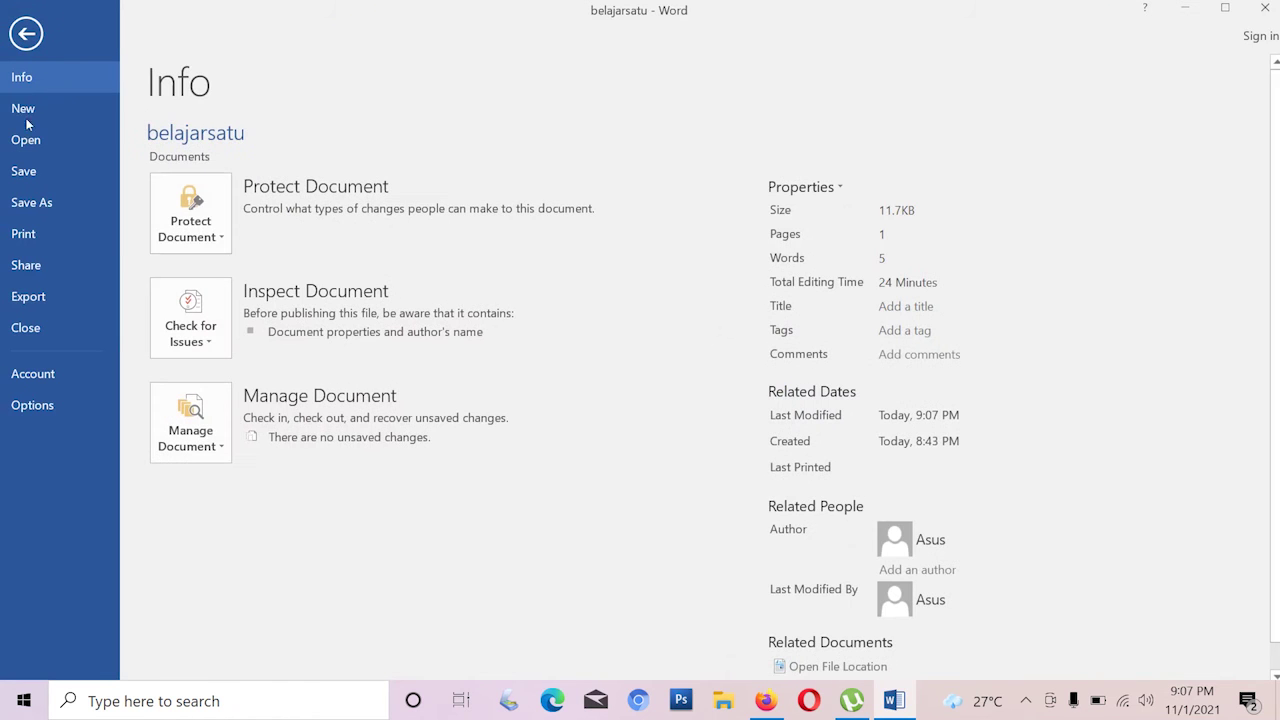
click(24, 174)
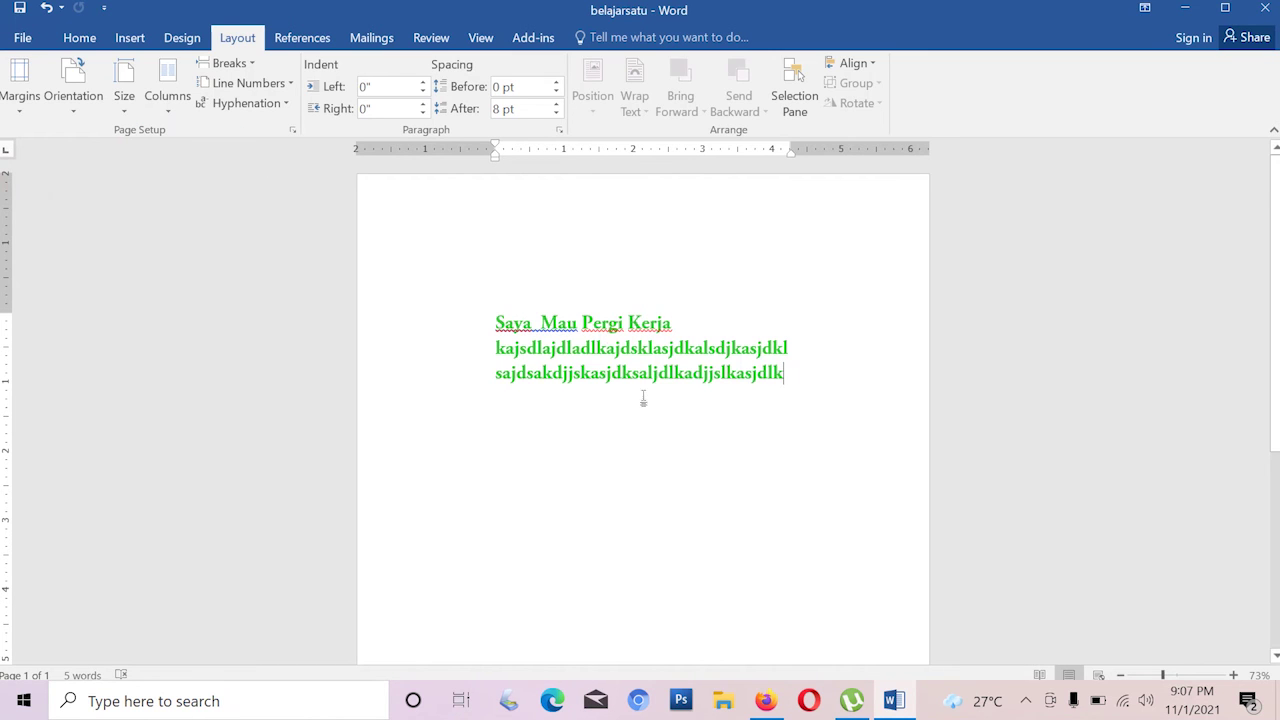
click(655, 356)
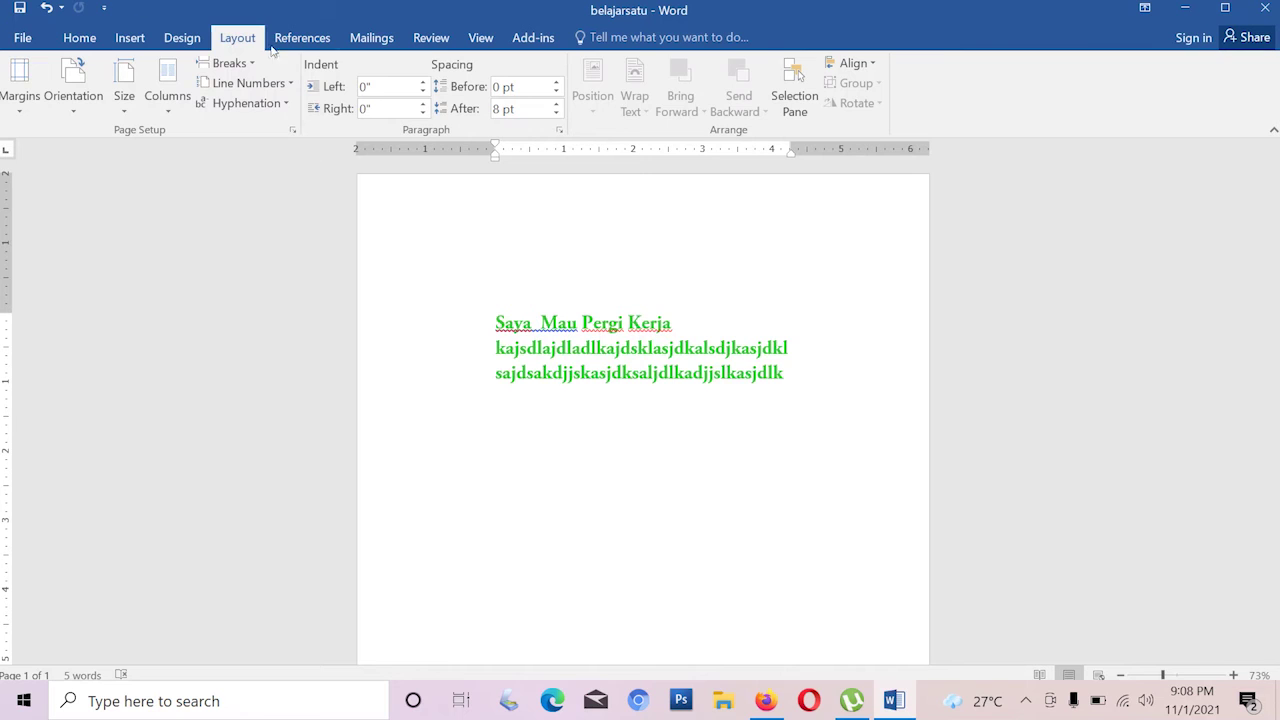
Open Save As > Browse with belajarsatu as the file name.
click(18, 39)
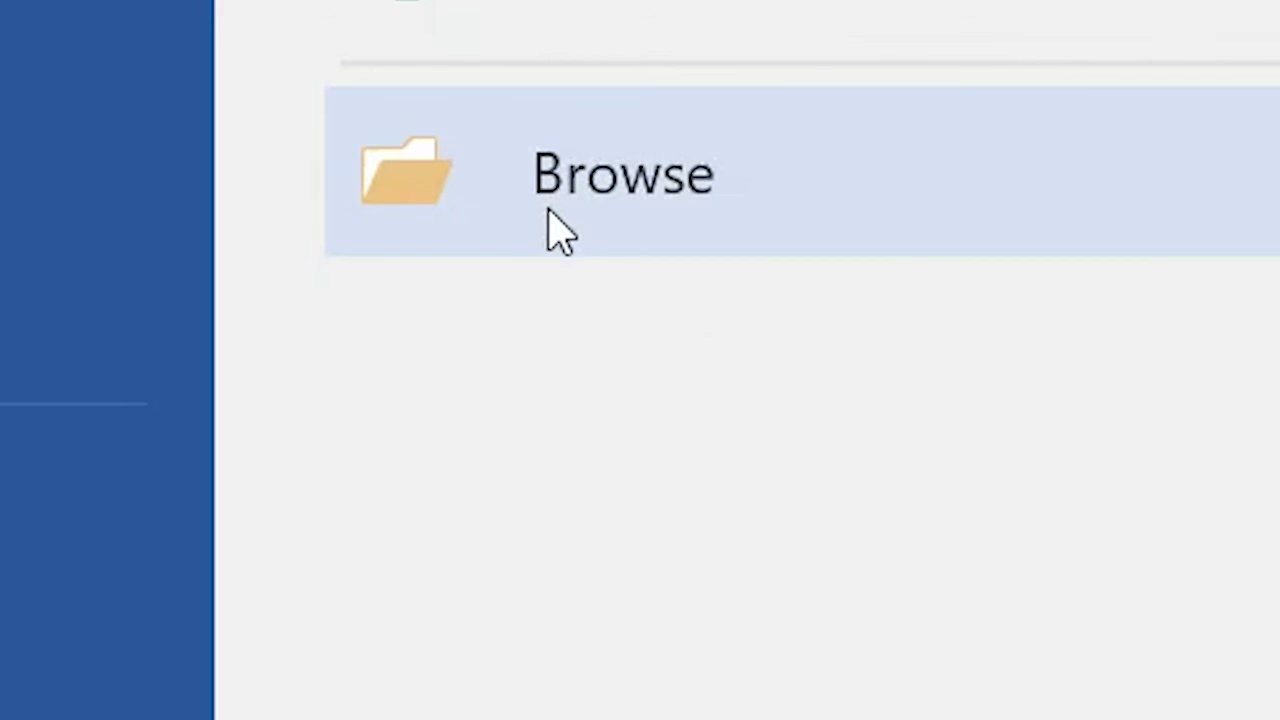
click(558, 230)
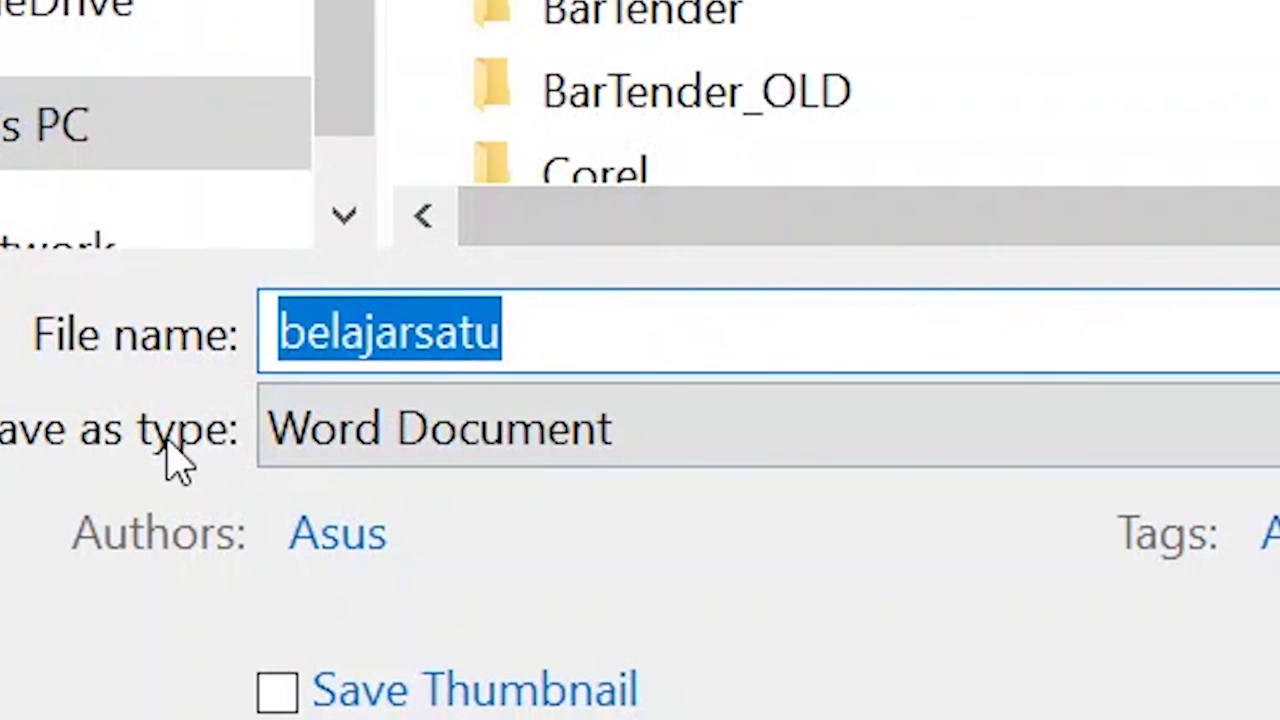
Change the Save as type for belajarsatu to PDF.
click(412, 447)
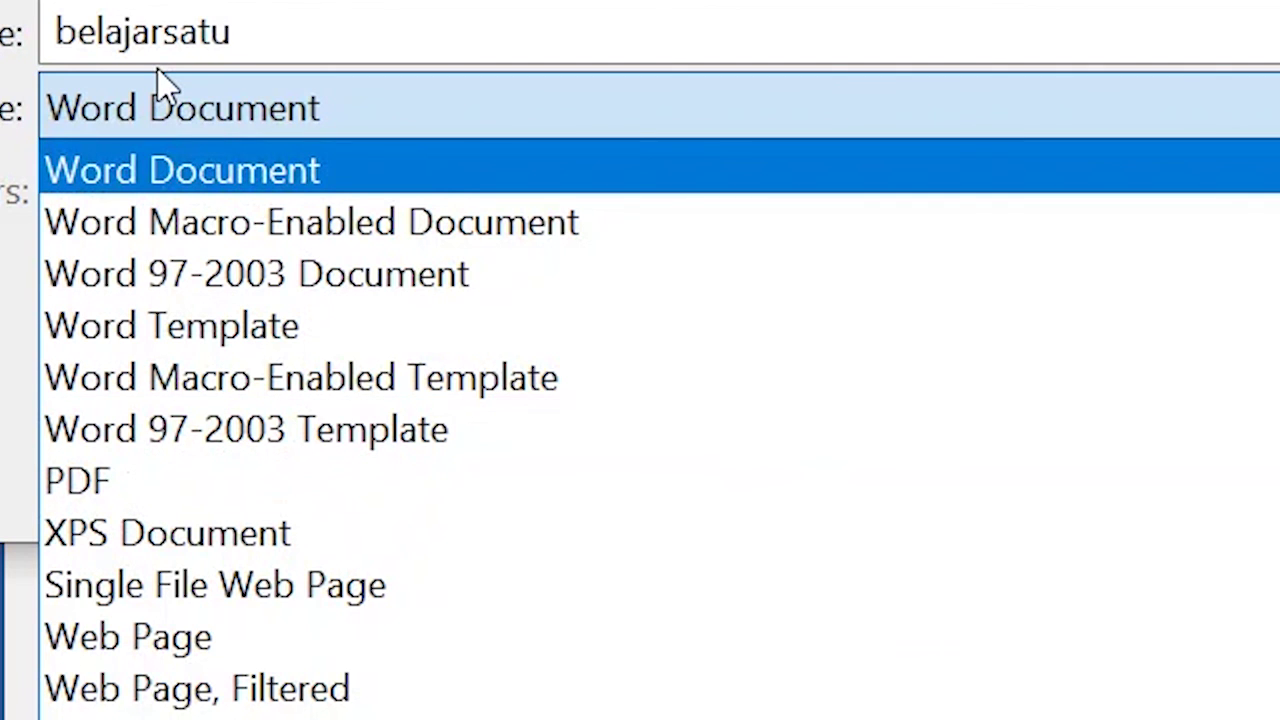
click(92, 482)
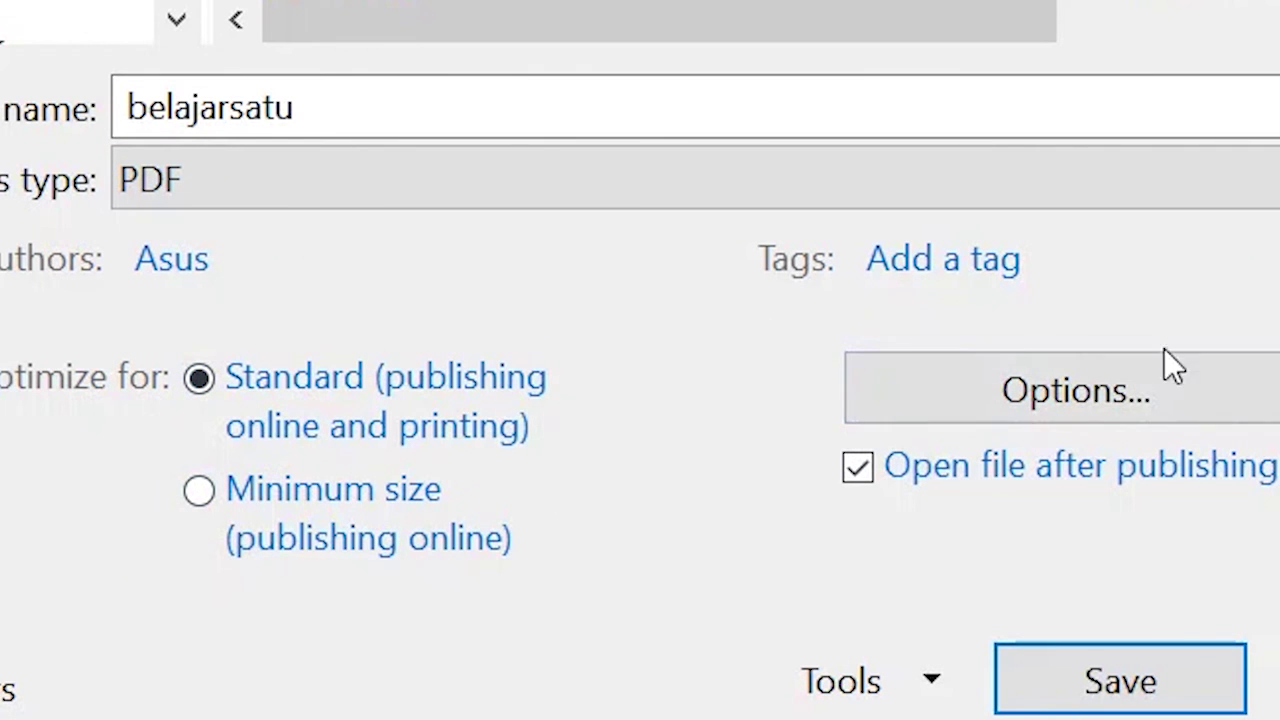
In PDF Options, leave Encrypt and ISO 19005-1 (PDF/A) unchecked and confirm with OK.
click(1036, 394)
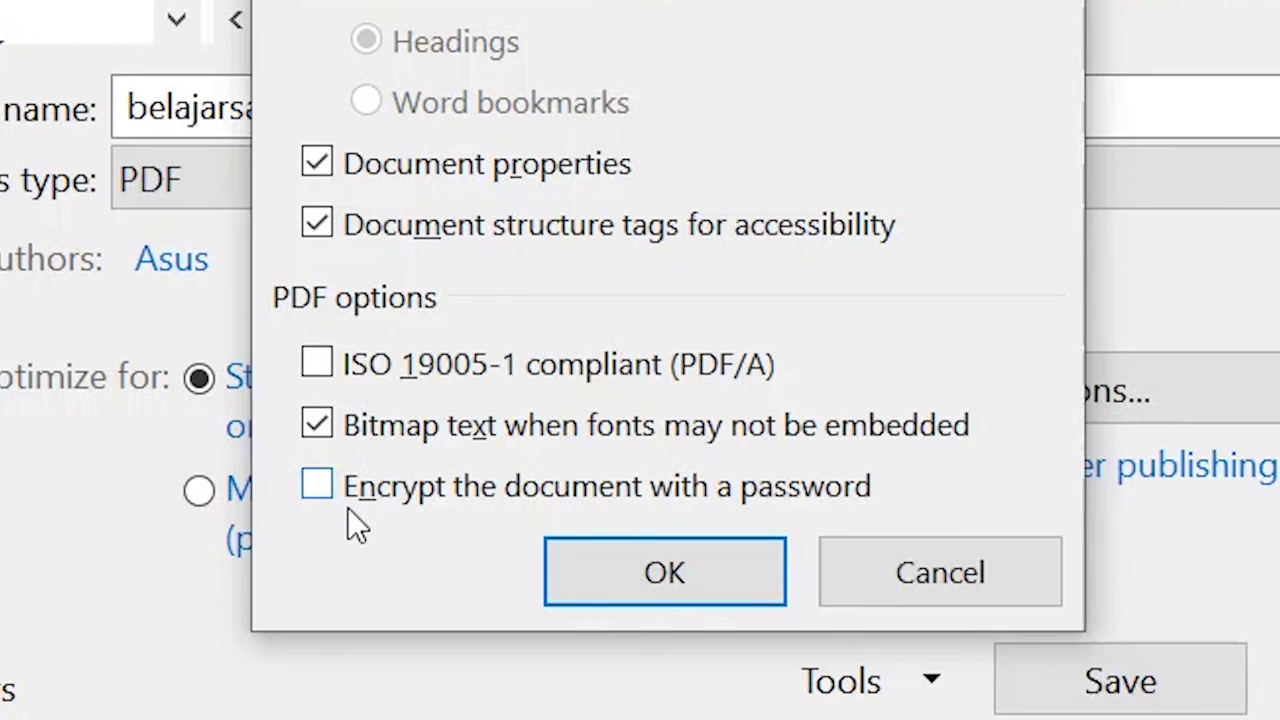
click(678, 495)
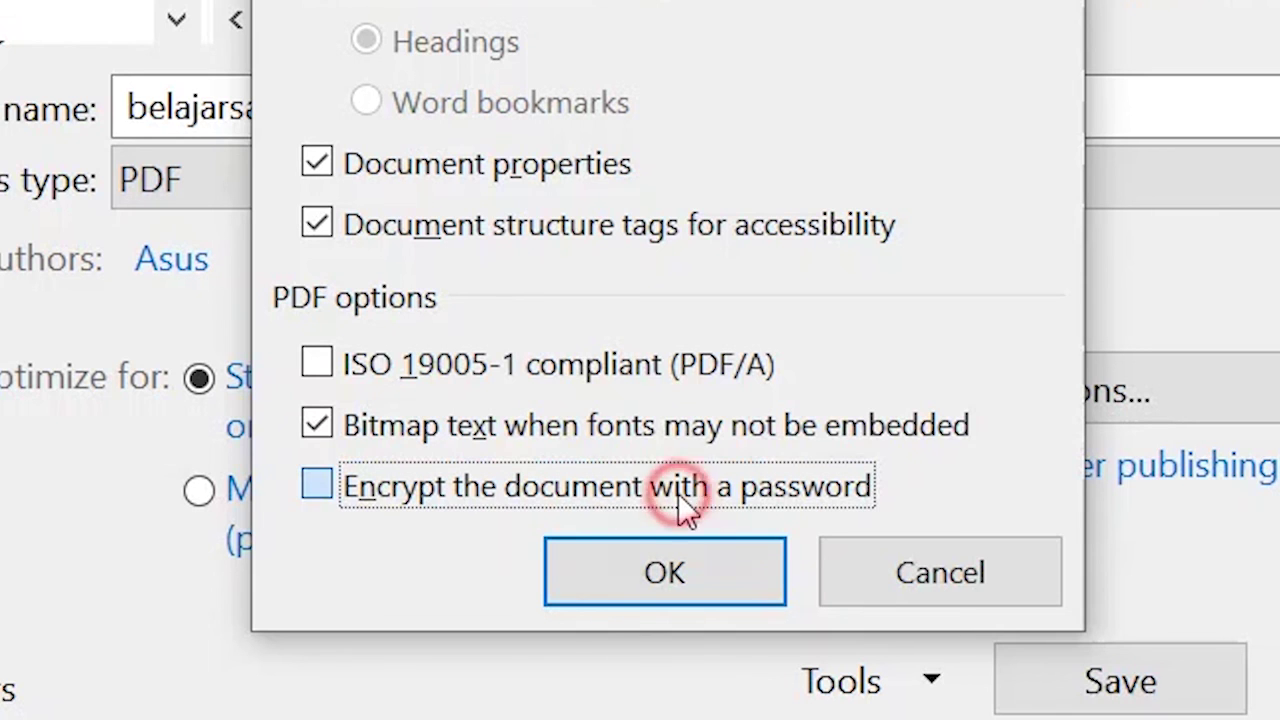
click(318, 484)
click(308, 362)
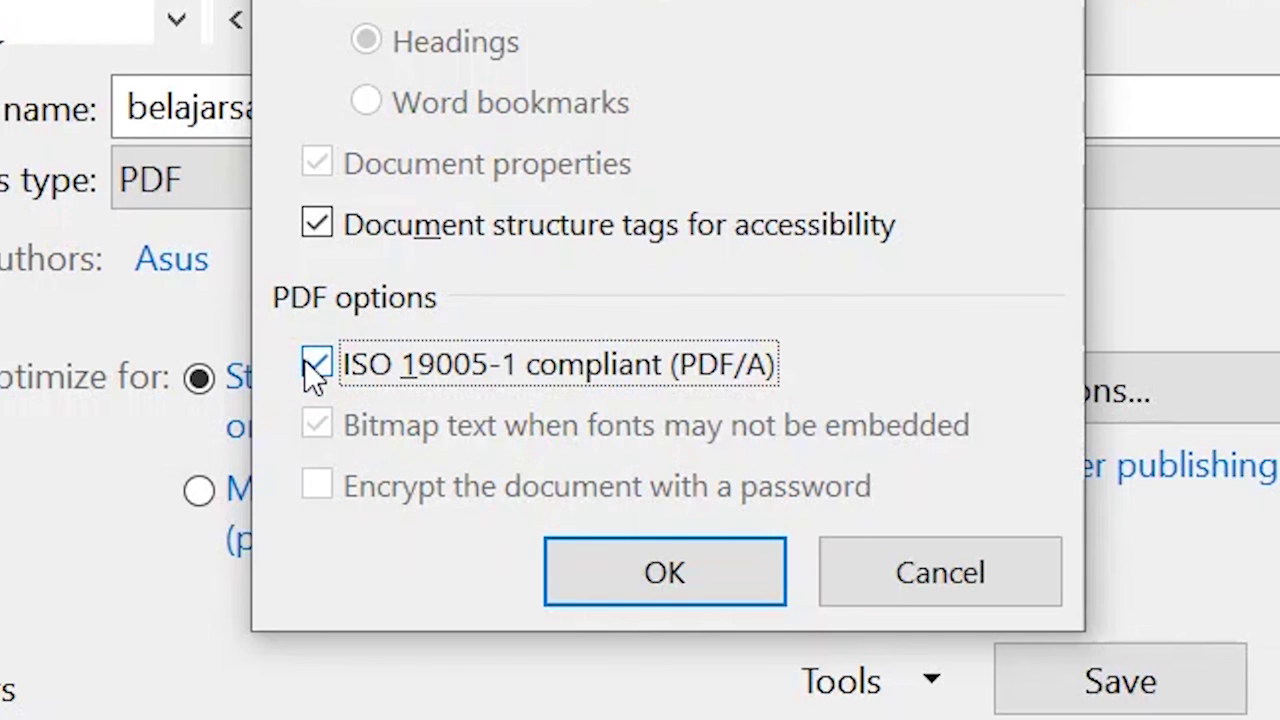
click(304, 359)
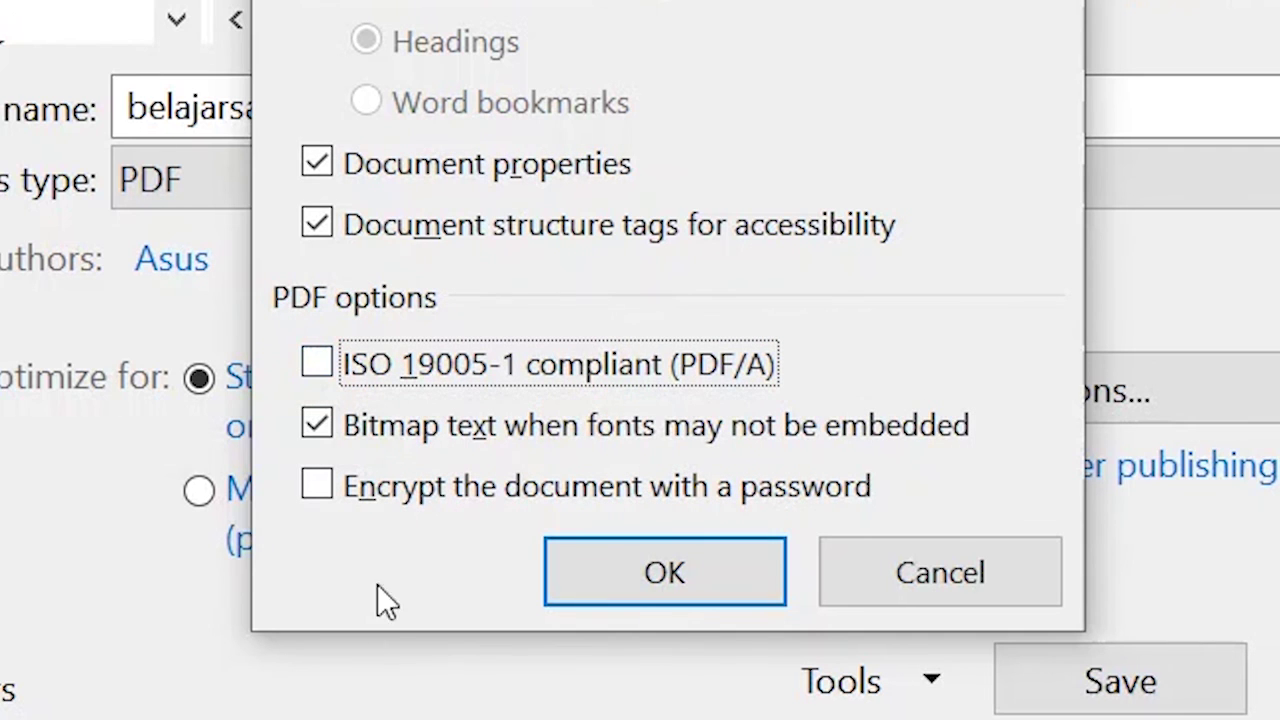
click(626, 568)
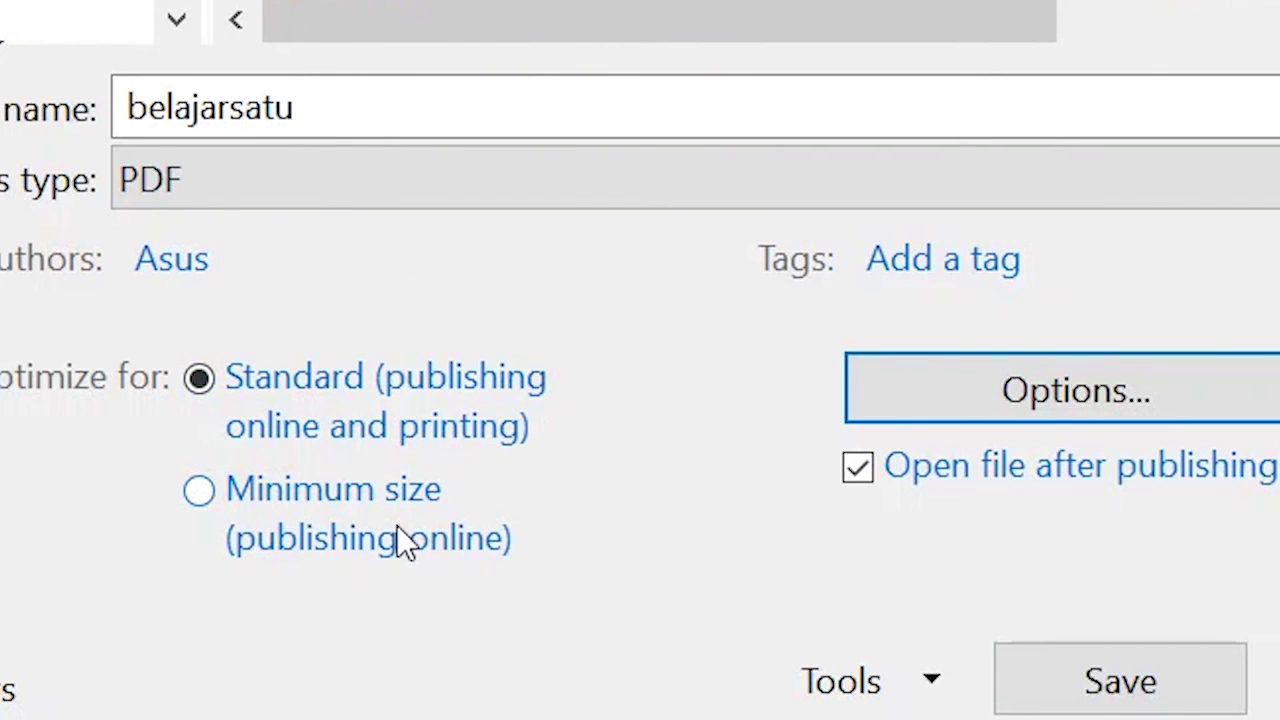
Publish belajarsatu.pdf, review it in Adobe Reader, then close Reader.
key(Return)
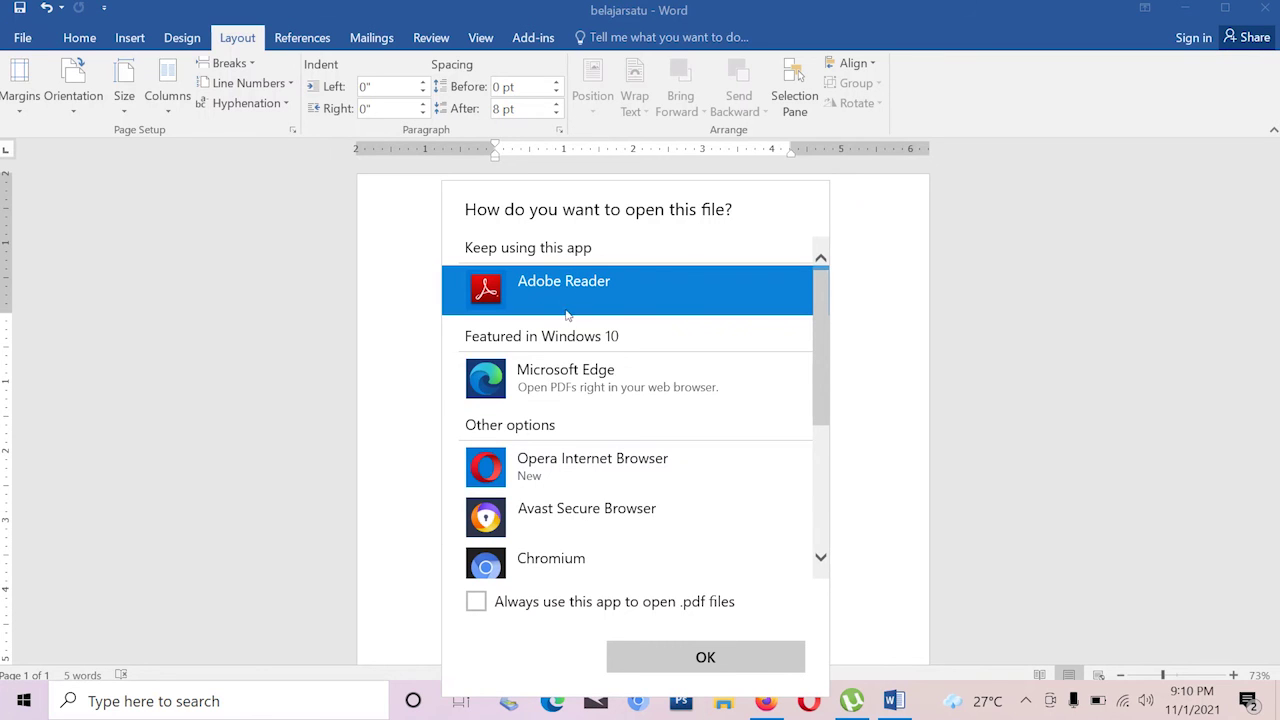
click(662, 654)
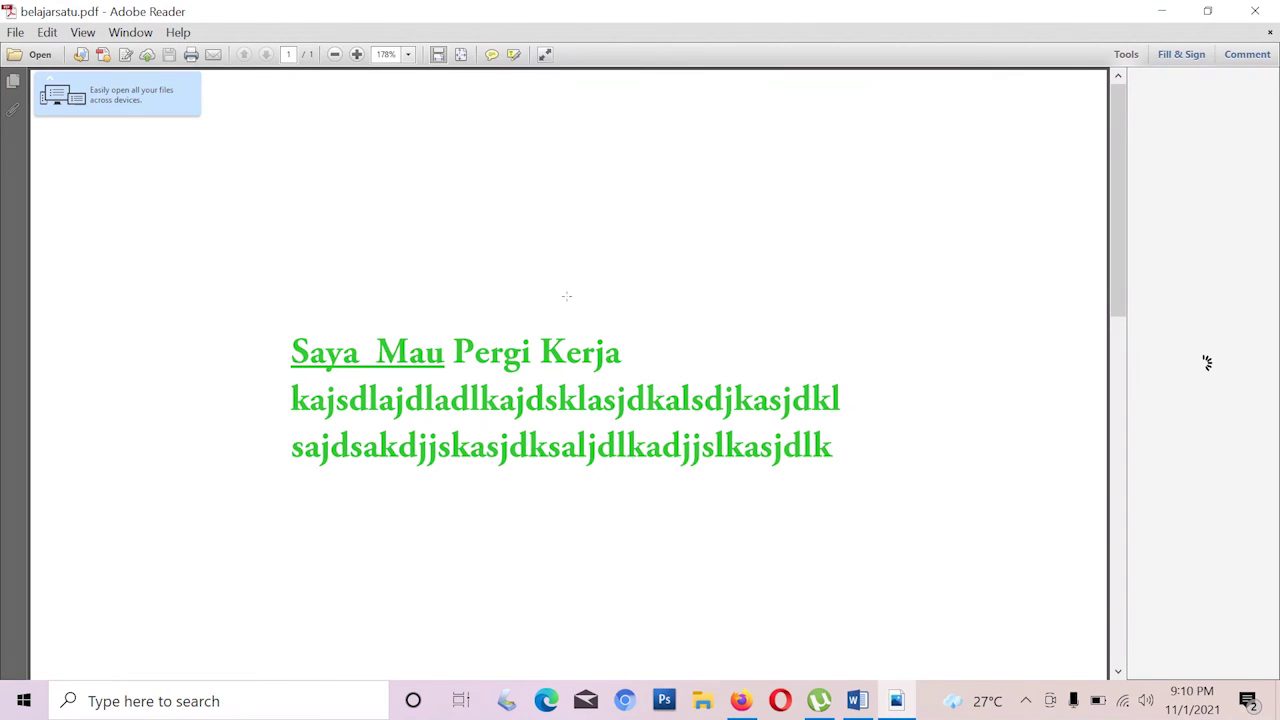
mouse_move(1120, 247)
mouse_down()
mouse_move(1089, 466)
mouse_move(1103, 191)
mouse_up()
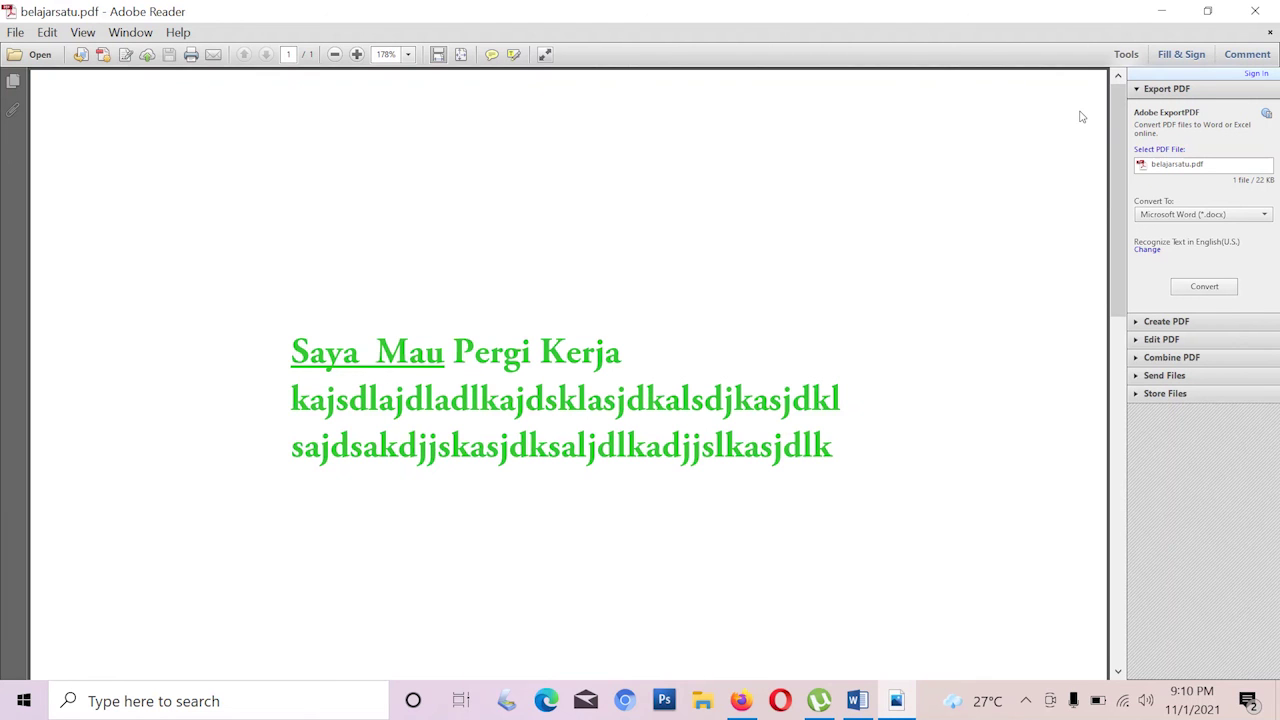
click(1271, 12)
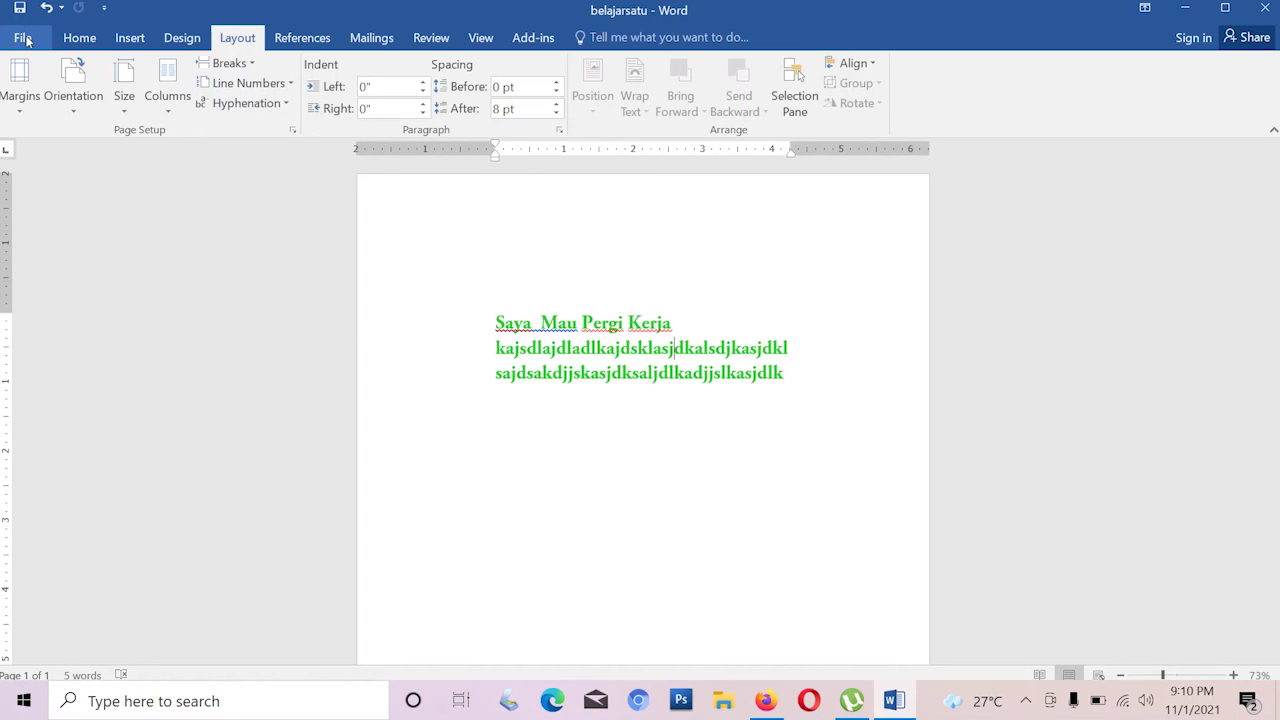
Show the Print preview for belajarsatu with EPSON L360 Series as the printer.
click(20, 42)
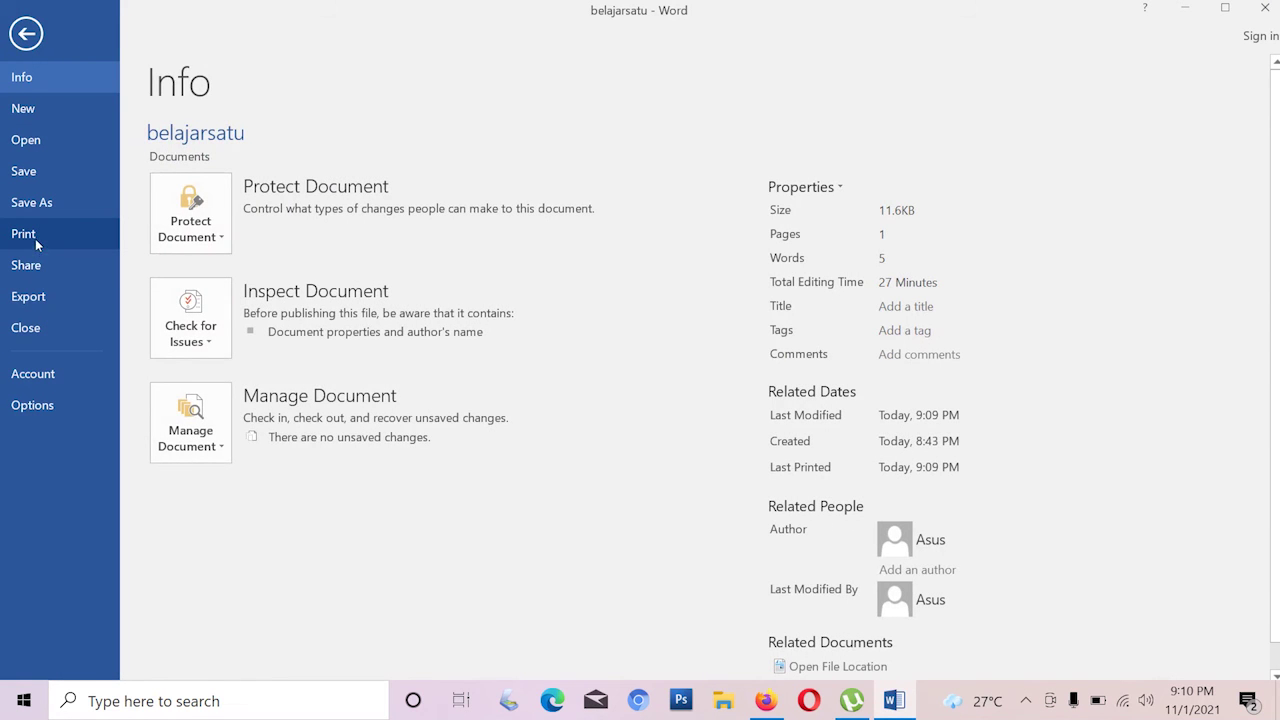
click(38, 242)
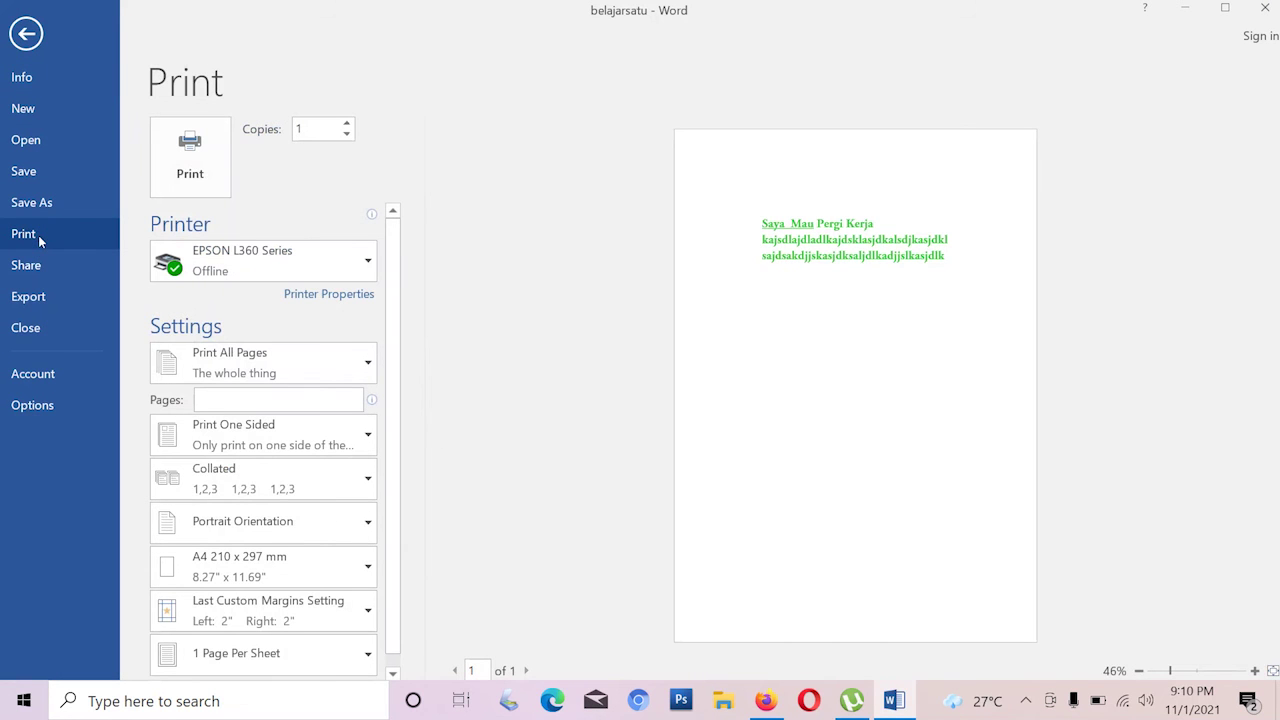
click(283, 268)
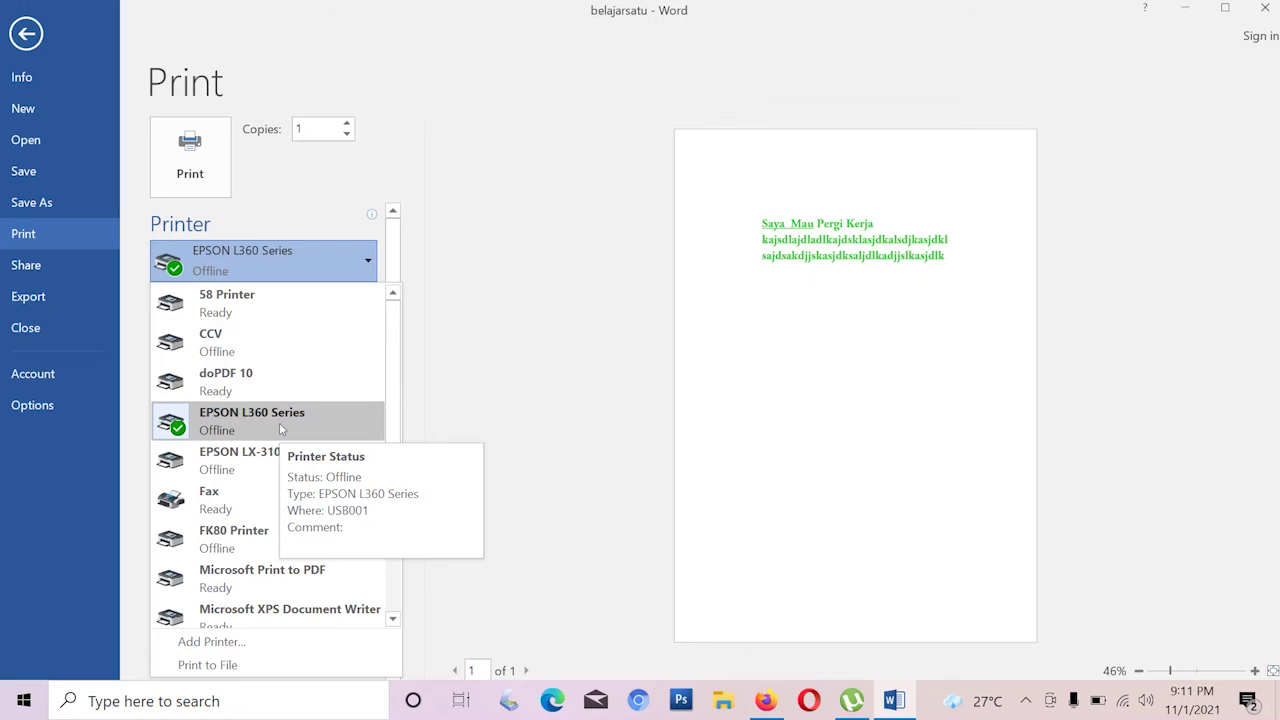
click(279, 422)
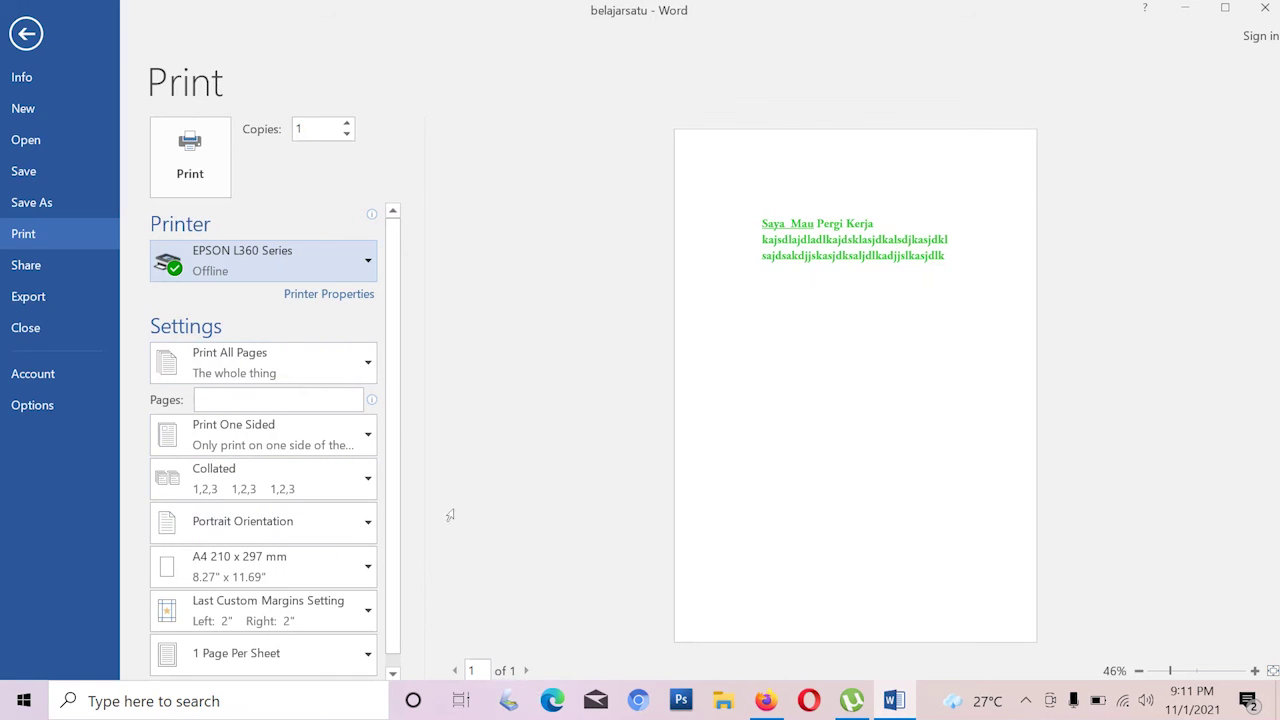
click(367, 366)
click(367, 366)
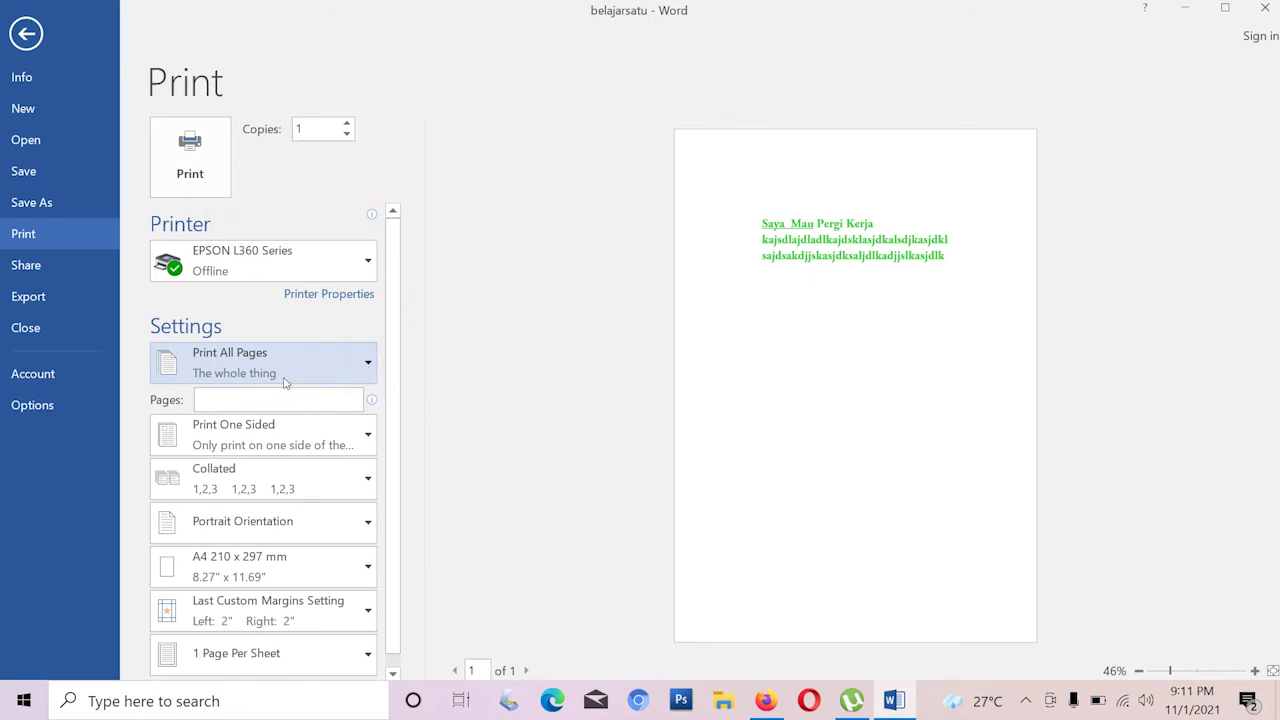
click(220, 400)
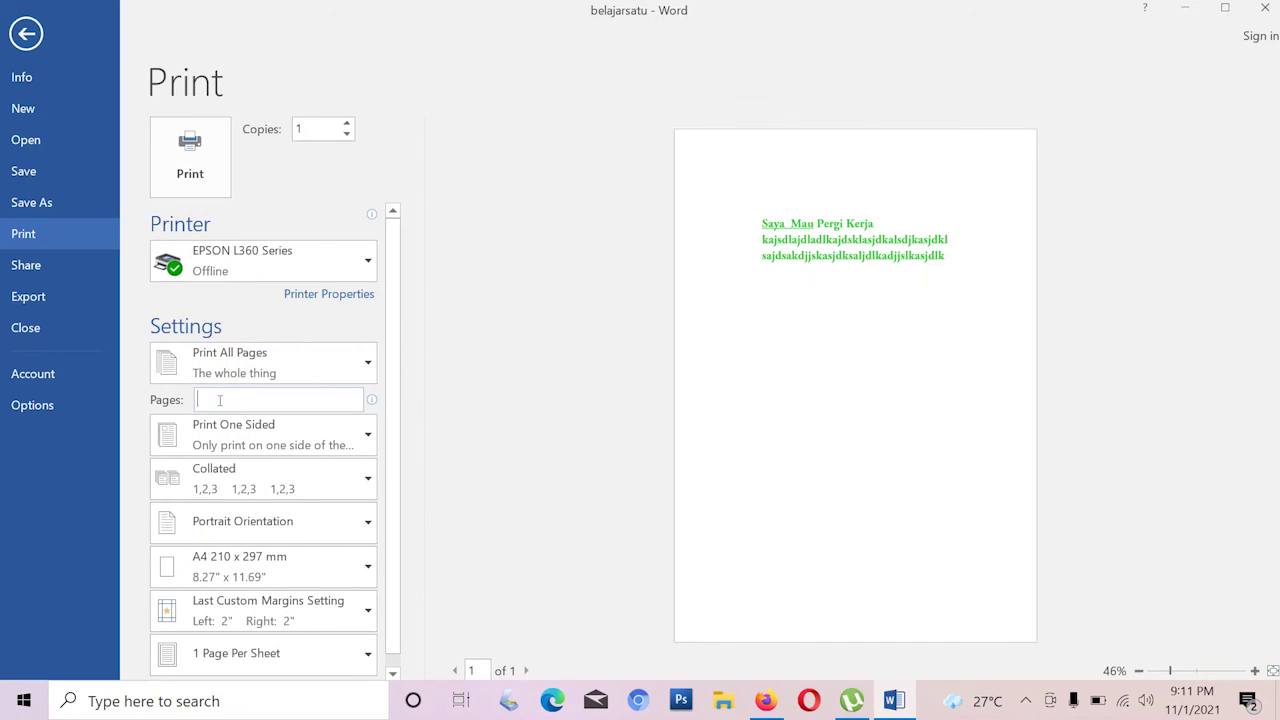
text(2)
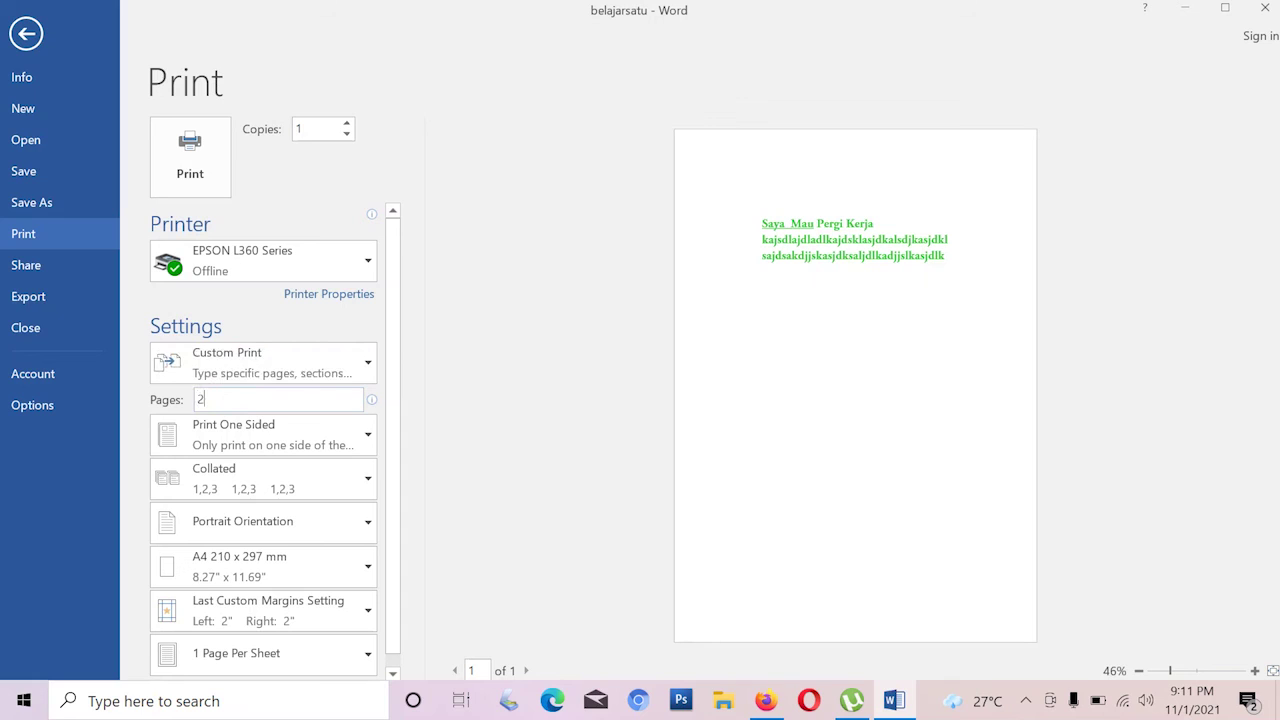
text(,3)
key(BackSpace)
key(BackSpace)
key(BackSpace)
text(1-5)
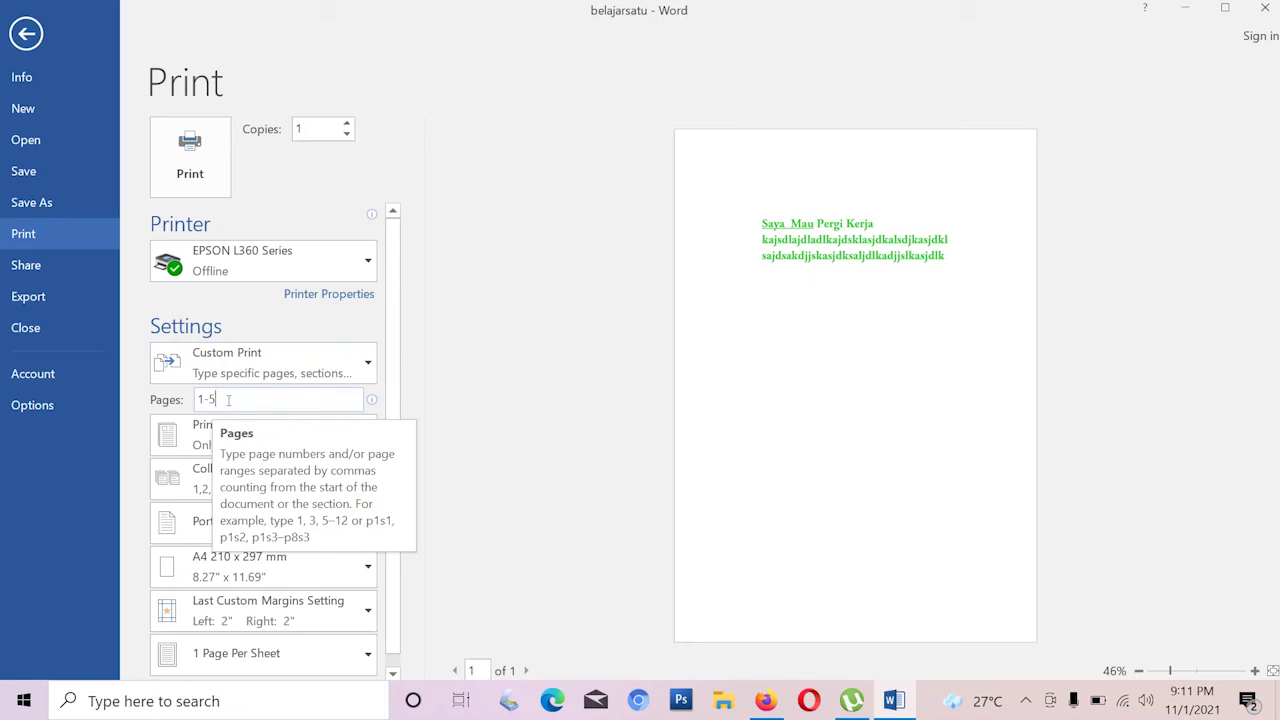
key(BackSpace)
key(BackSpace)
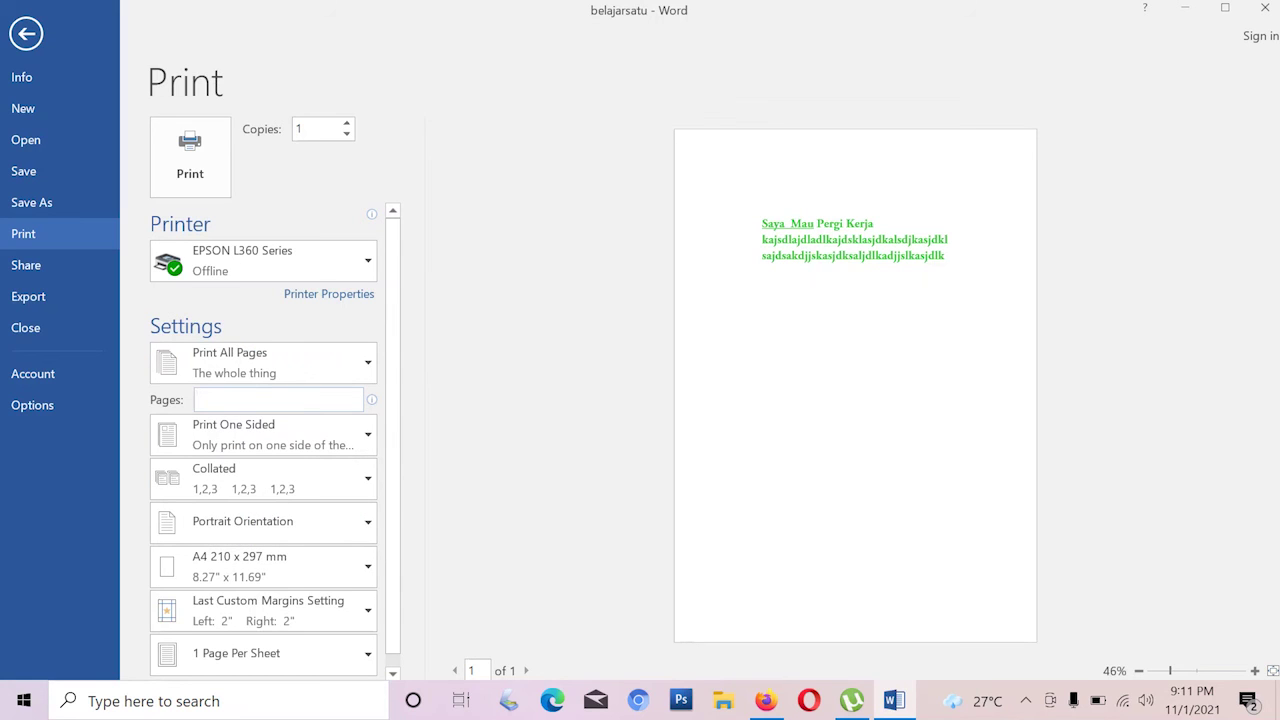
text(2,4,5)
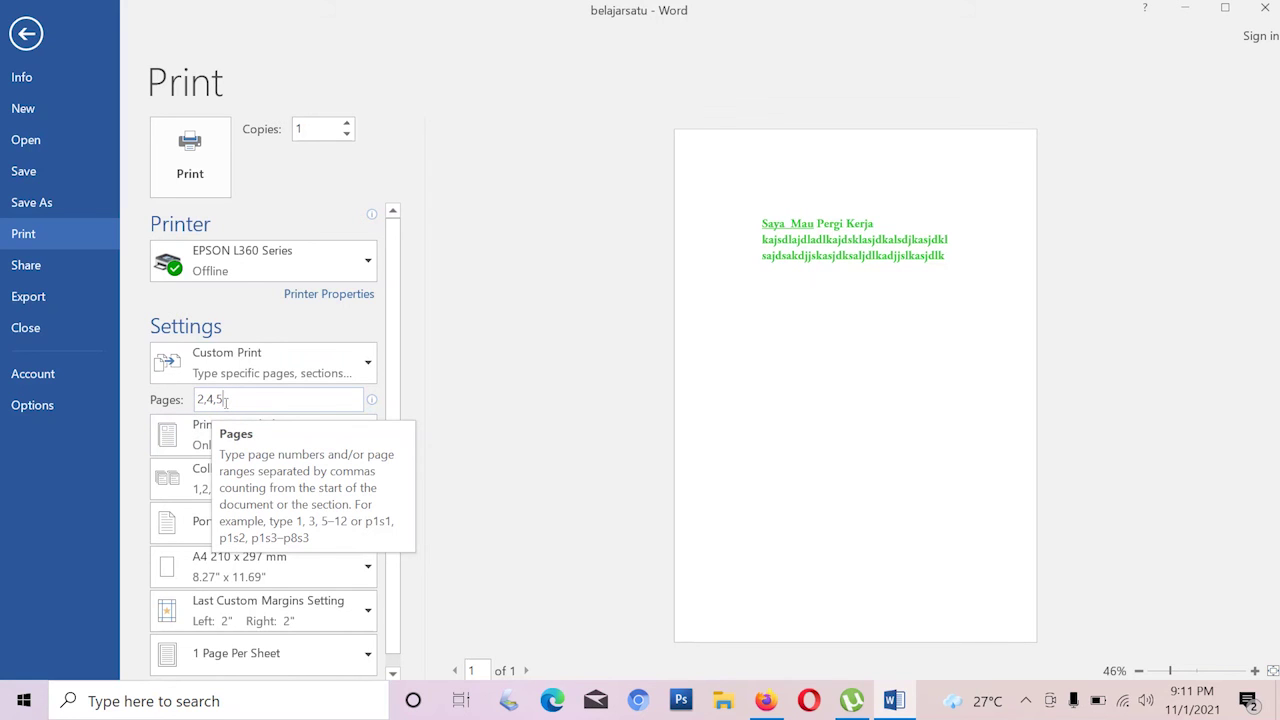
key(ctrl+a)
key(BackSpace)
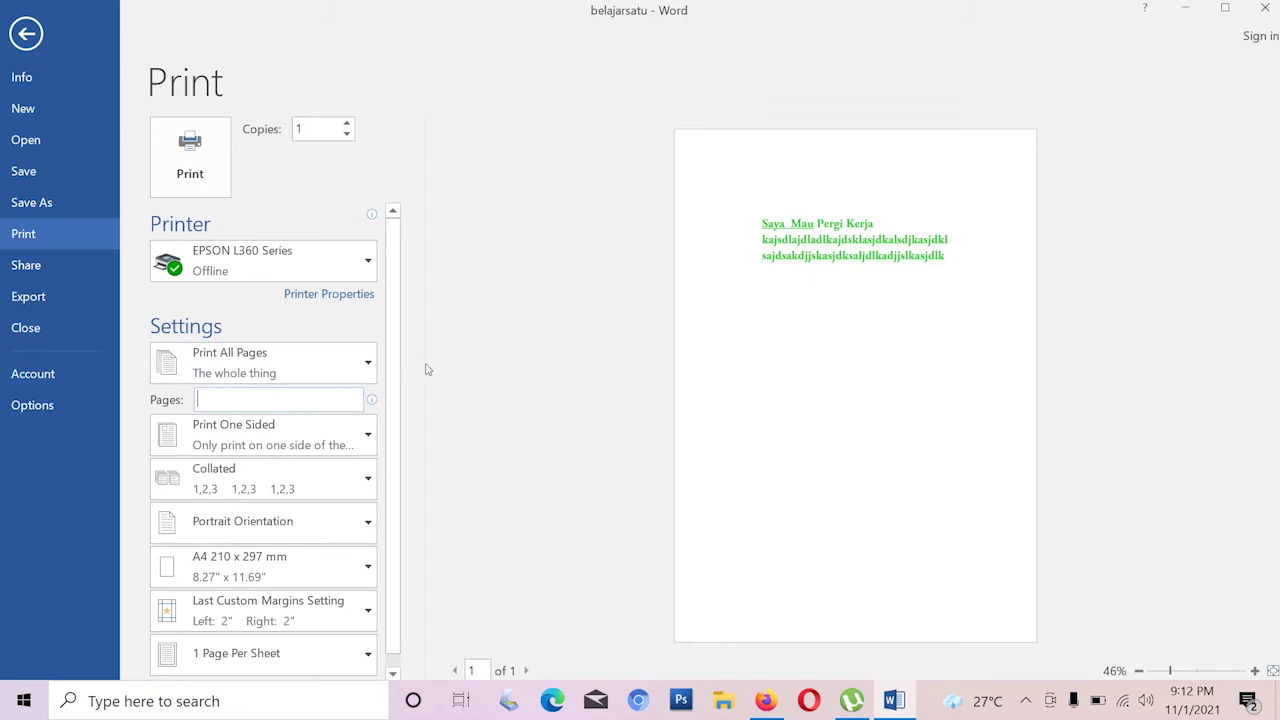
click(365, 370)
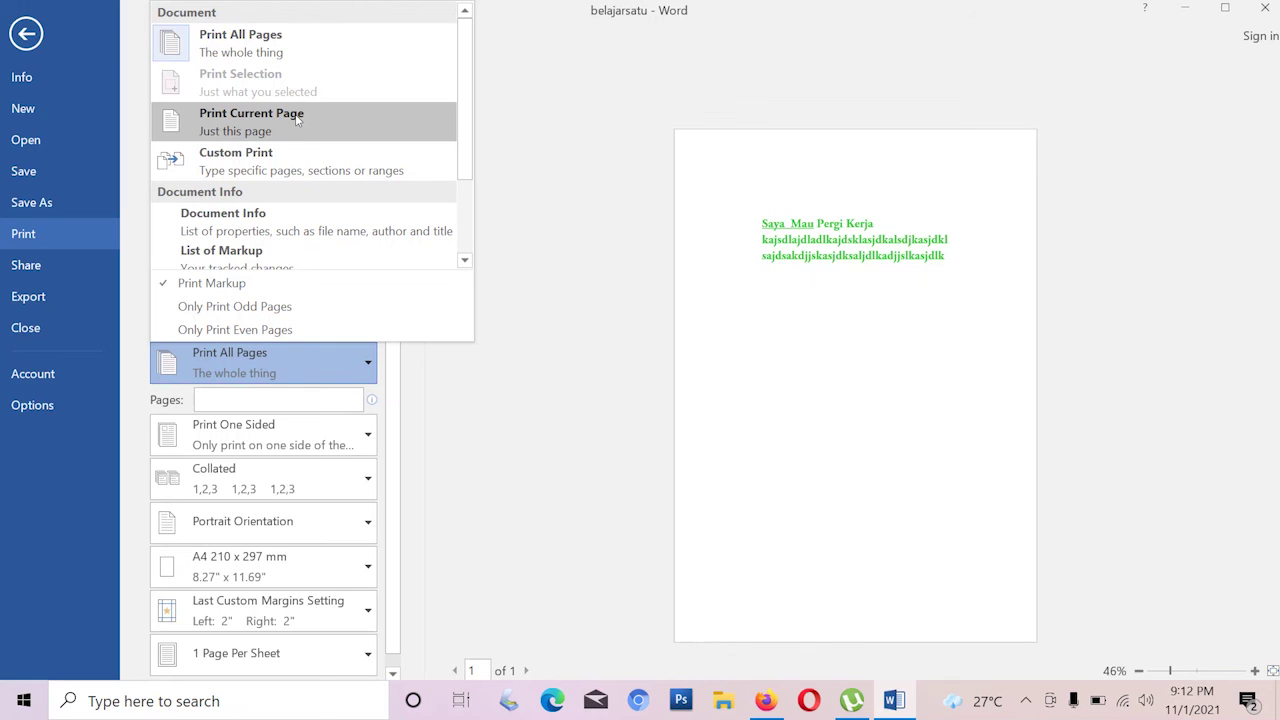
click(296, 119)
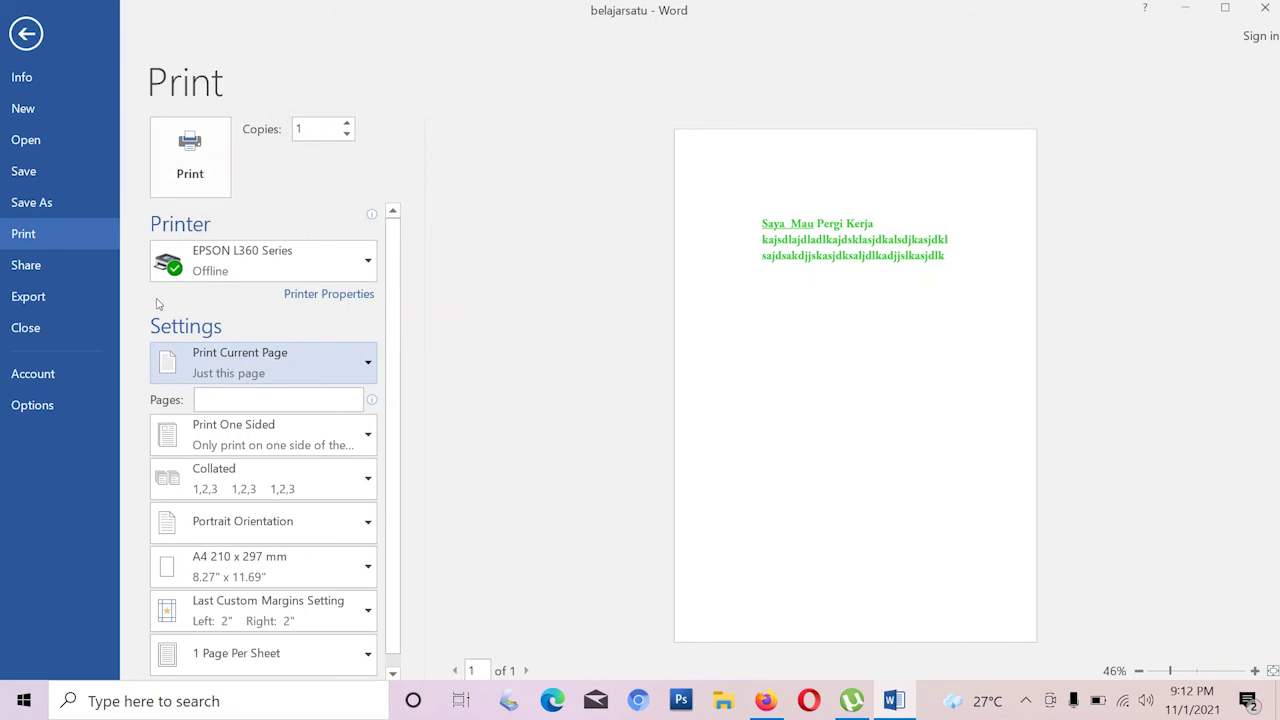
click(337, 377)
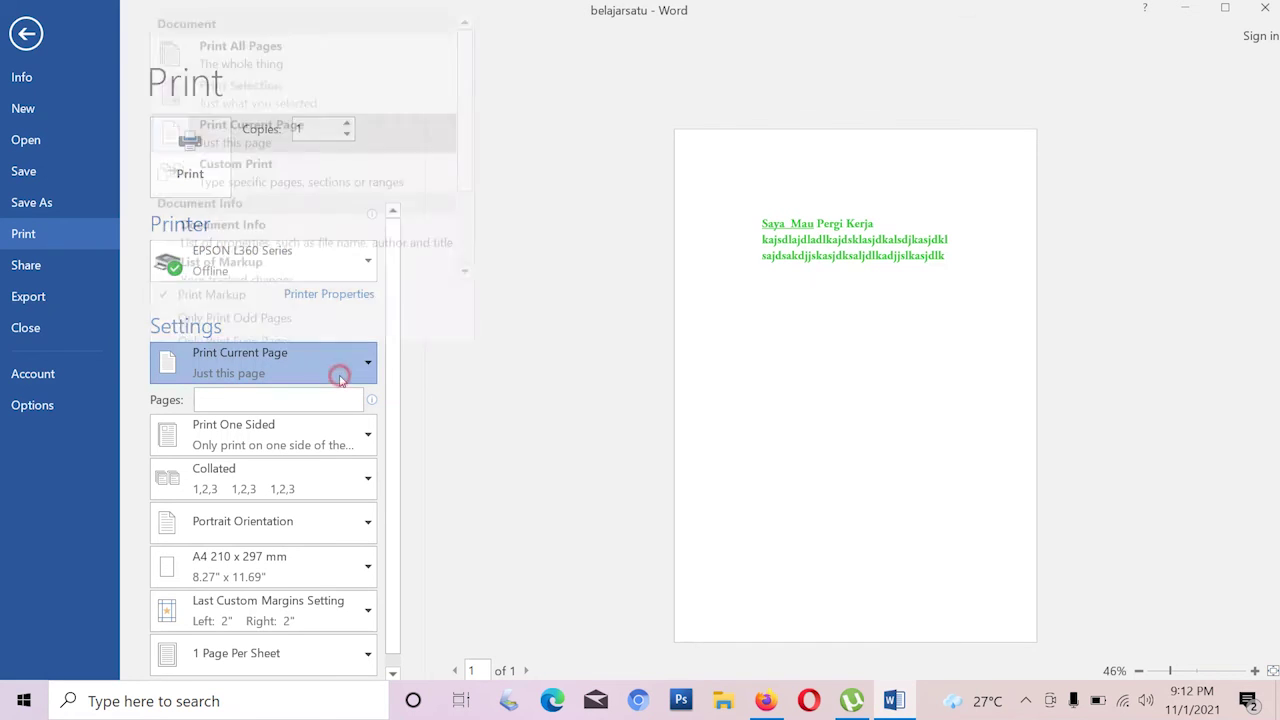
click(242, 40)
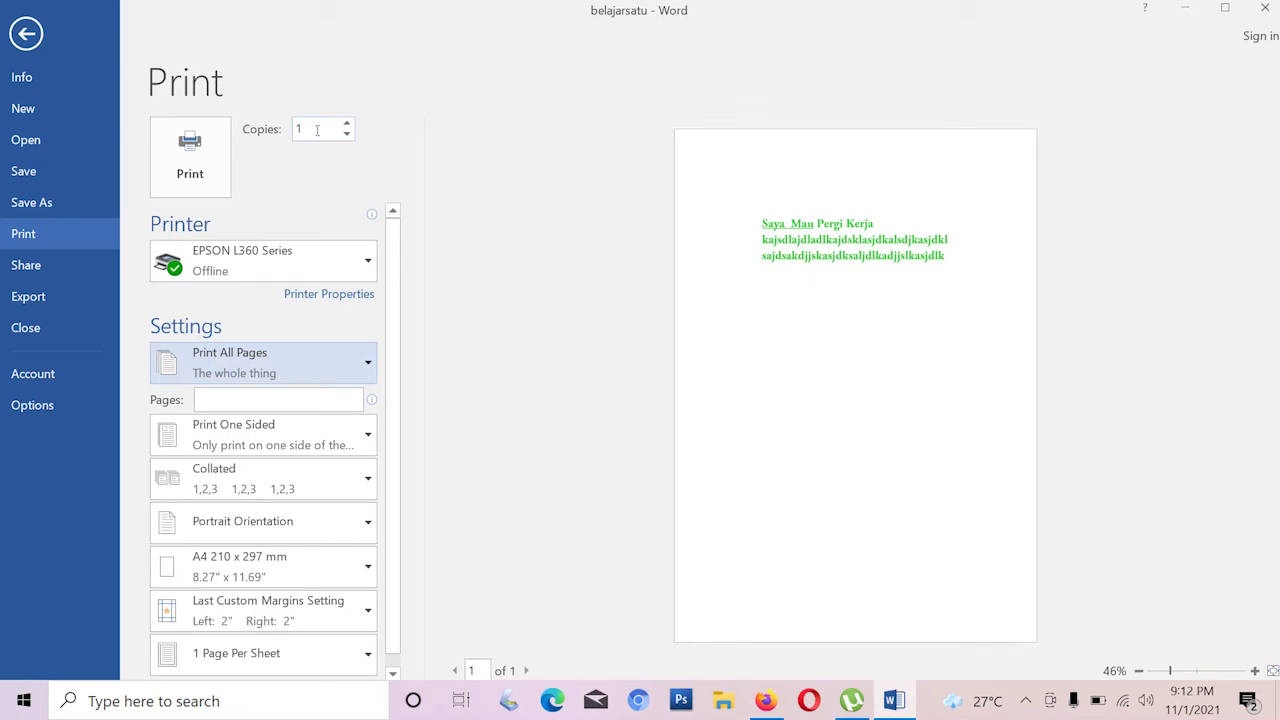
click(317, 130)
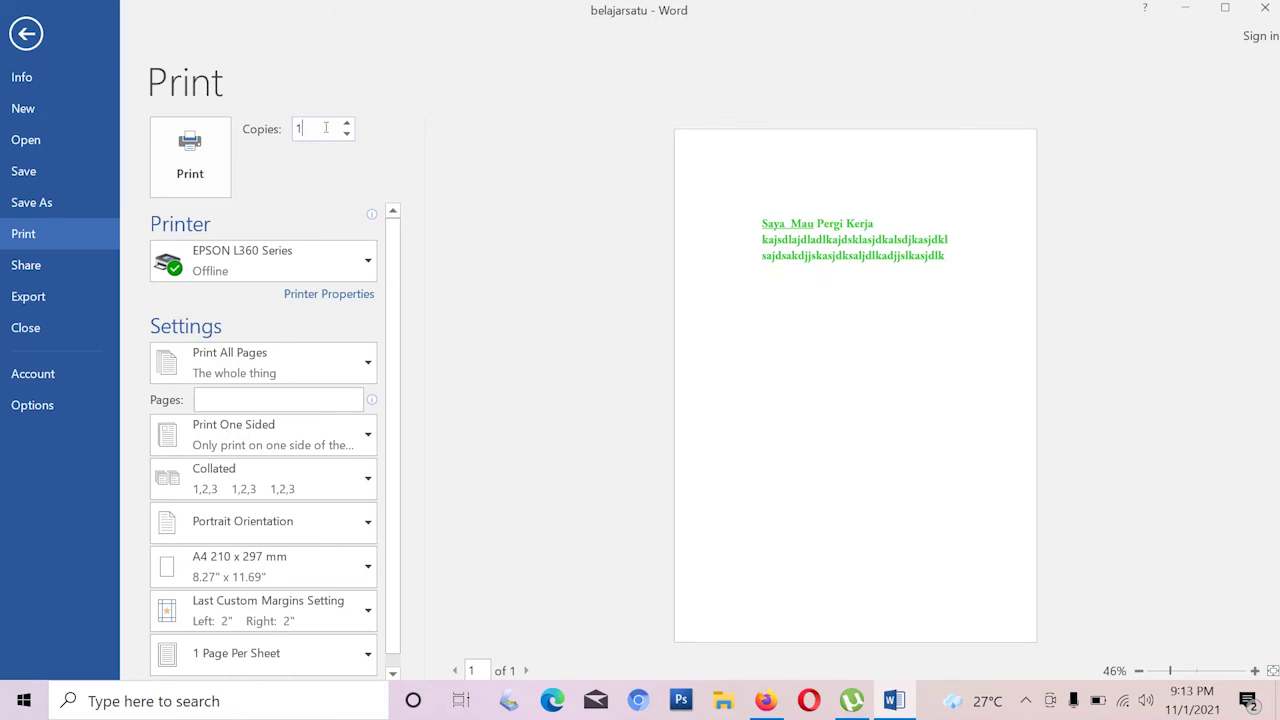
double_click(310, 130)
Go back from the Print view to the belajarsatu document.
click(31, 36)
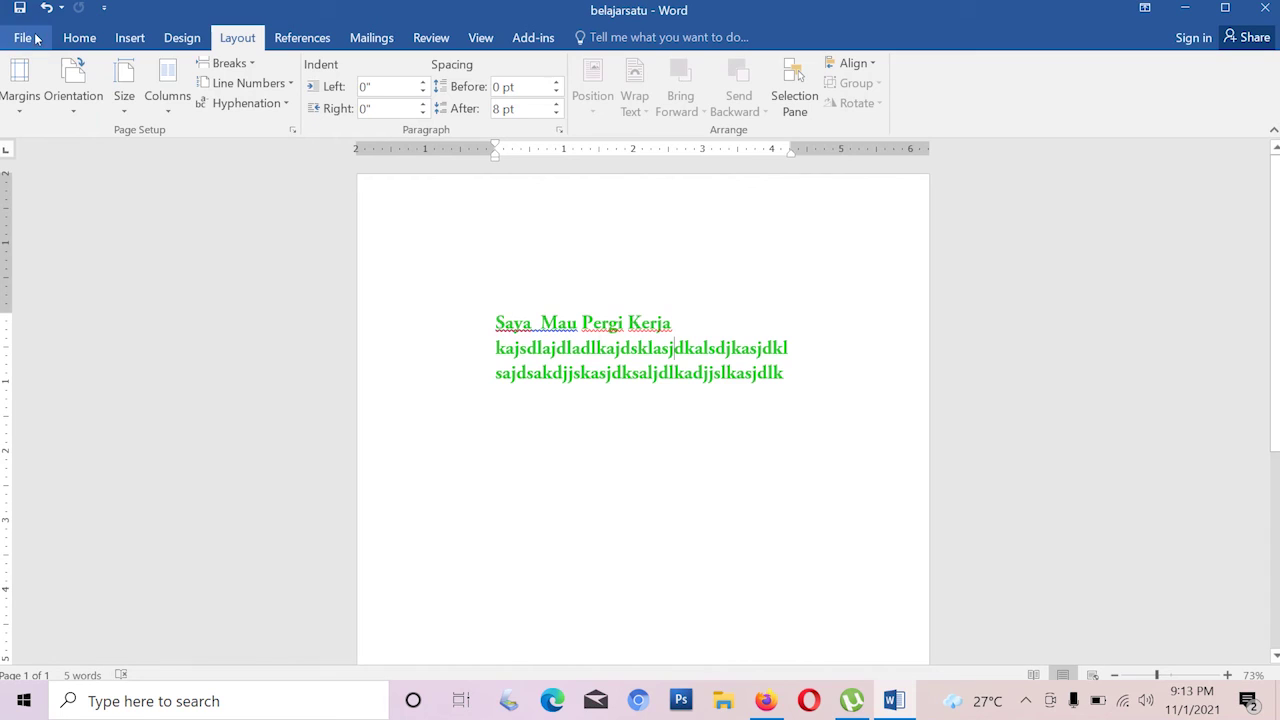